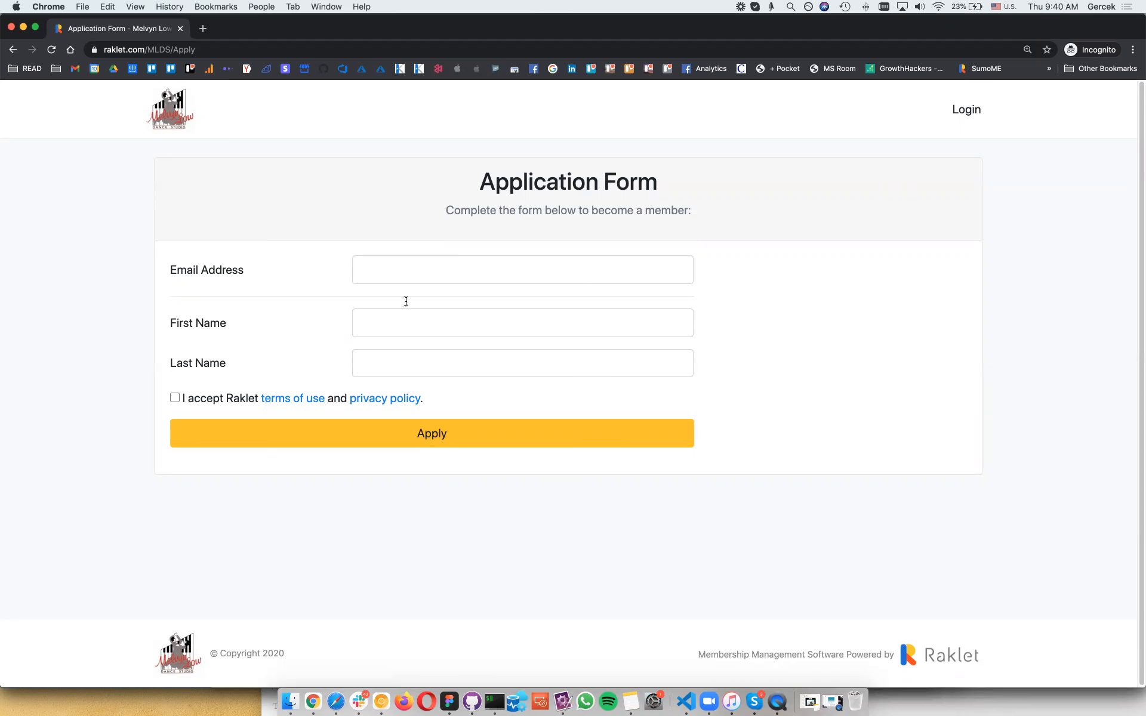
Step: Enter the applicant's email address, first name and last name in the membership application form
click(416, 369)
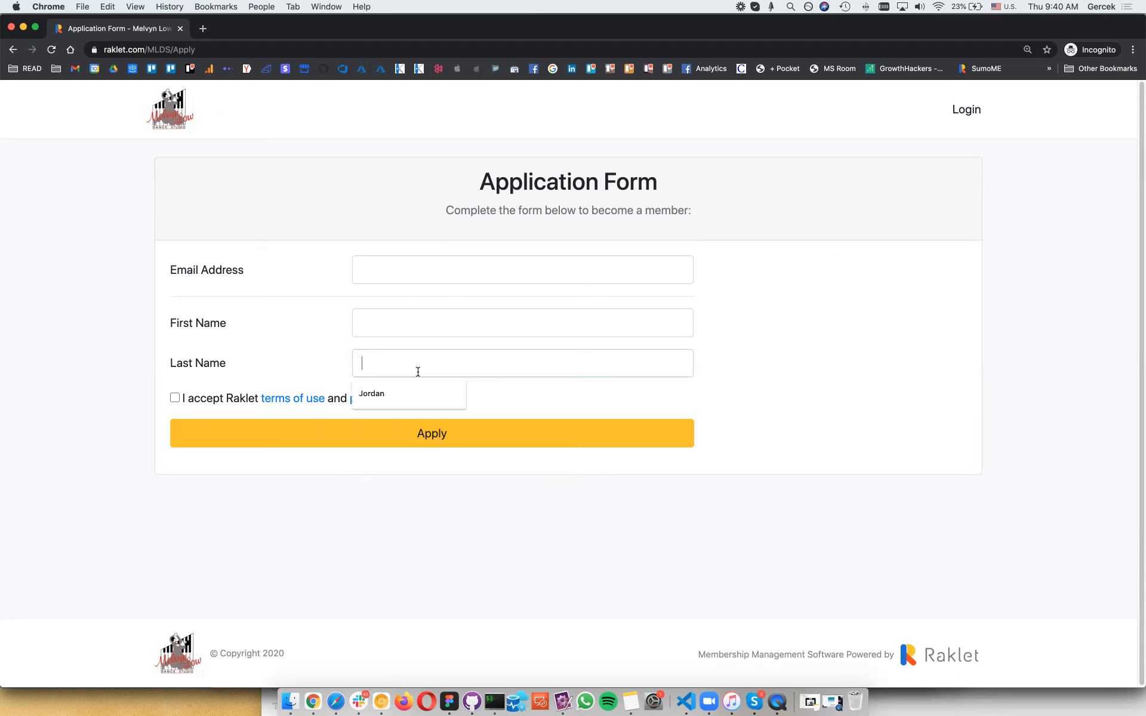
click(425, 324)
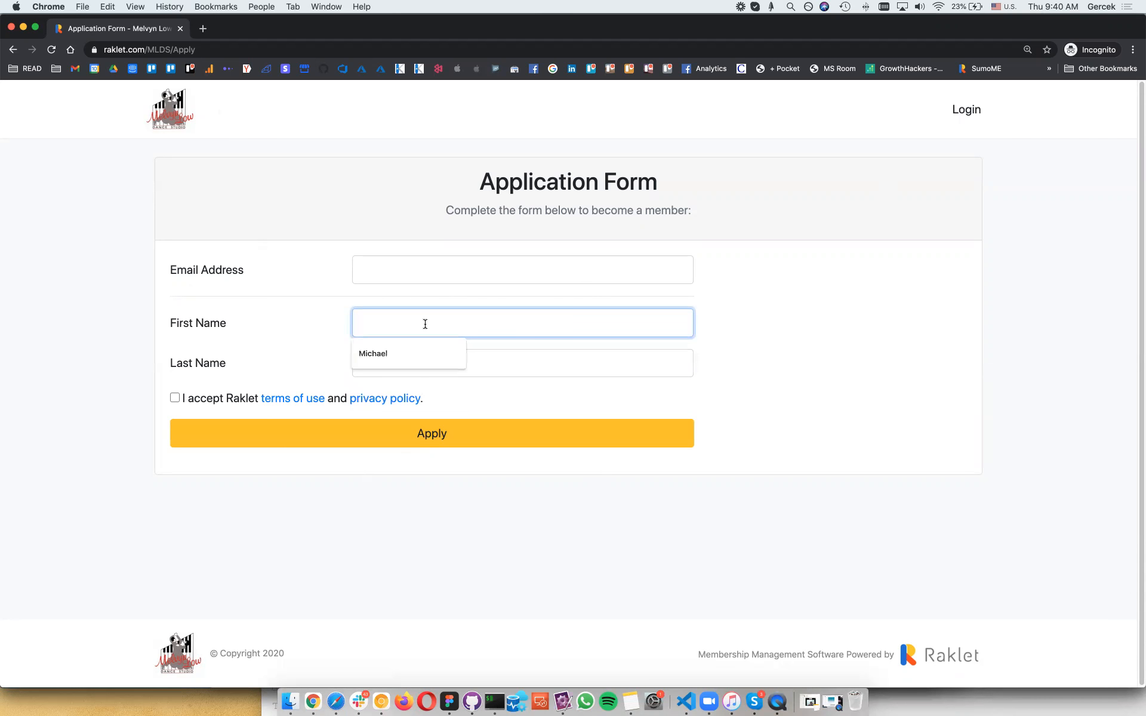
click(409, 273)
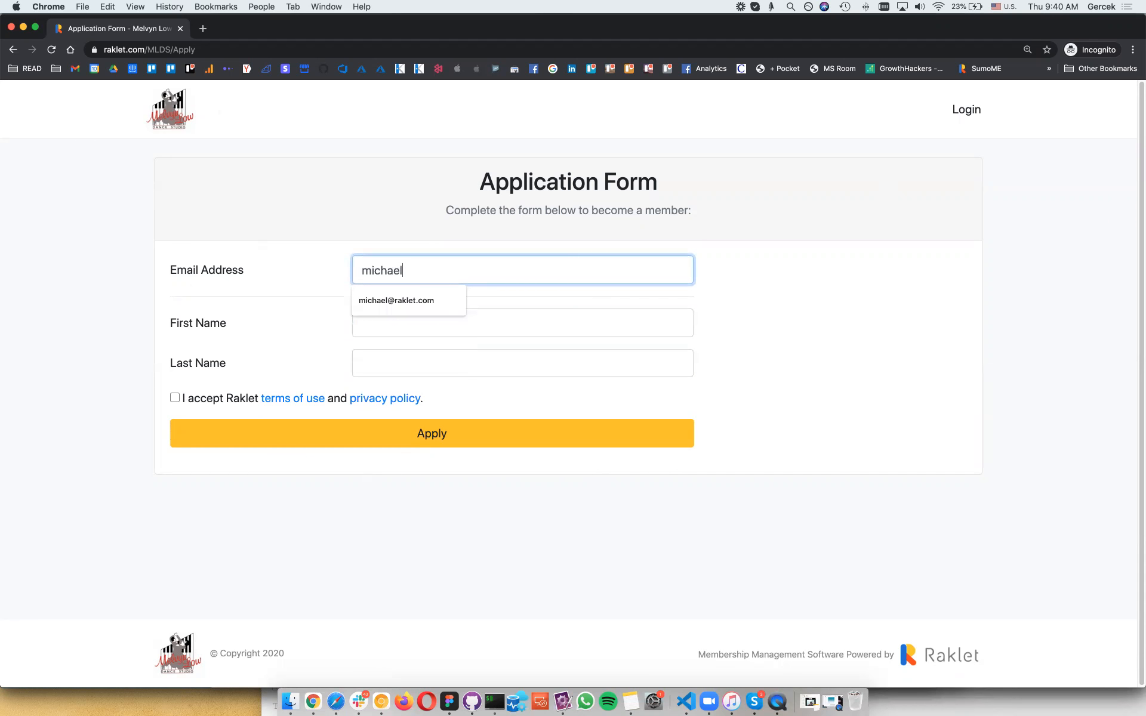
key(Tab)
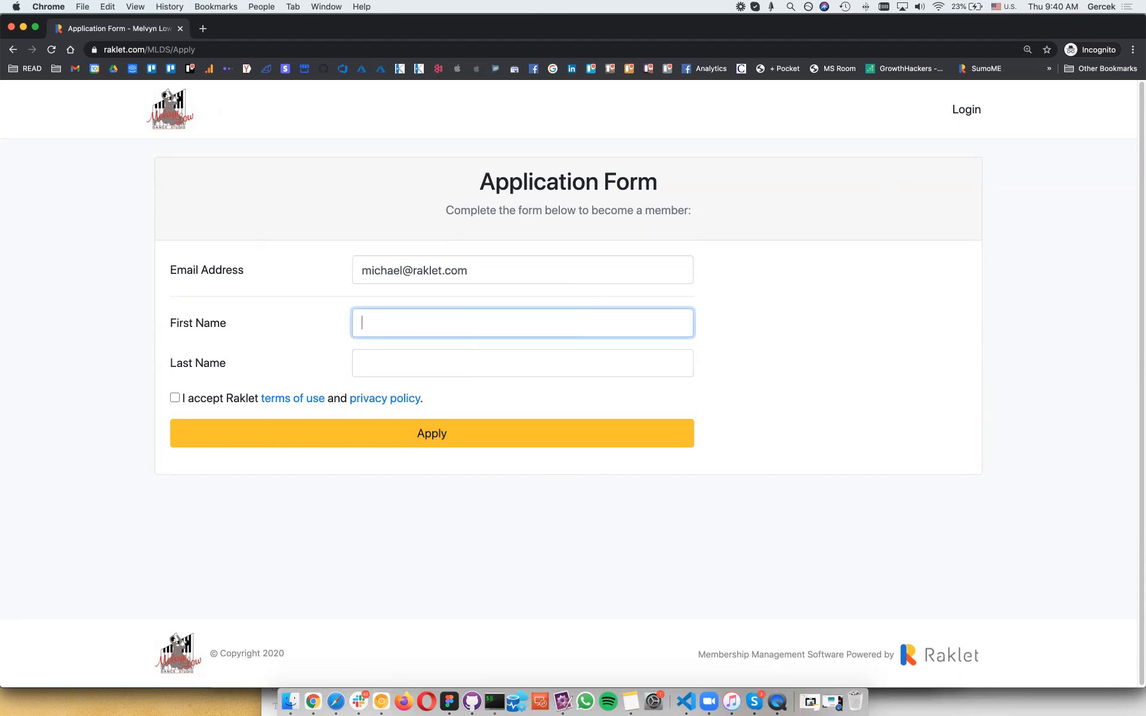
text(Michael)
key(Tab)
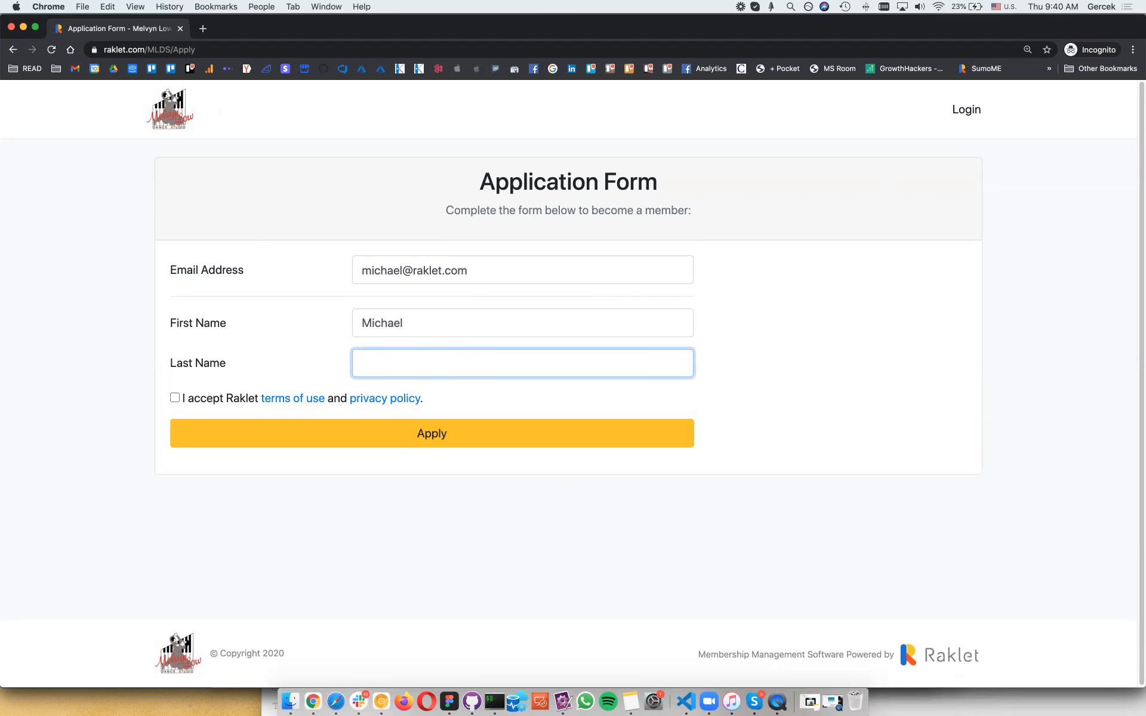
text(Jordan)
key(Tab)
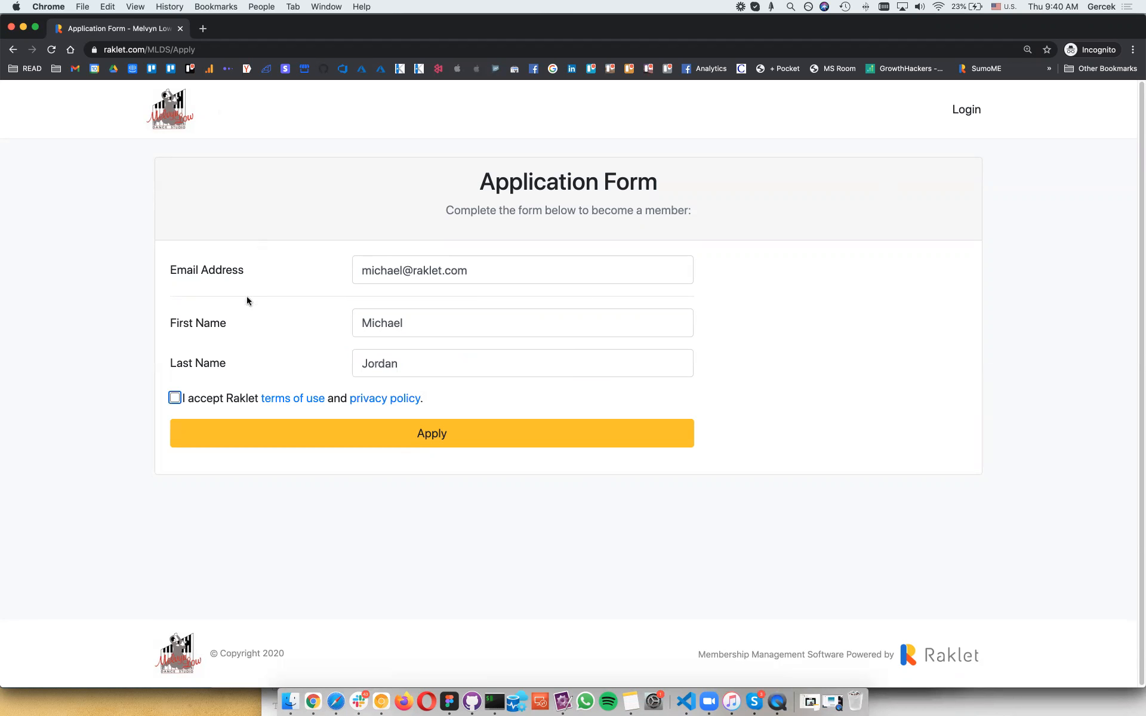
Step: Accept the terms of use, submit the application and close the incognito window
click(174, 398)
click(431, 434)
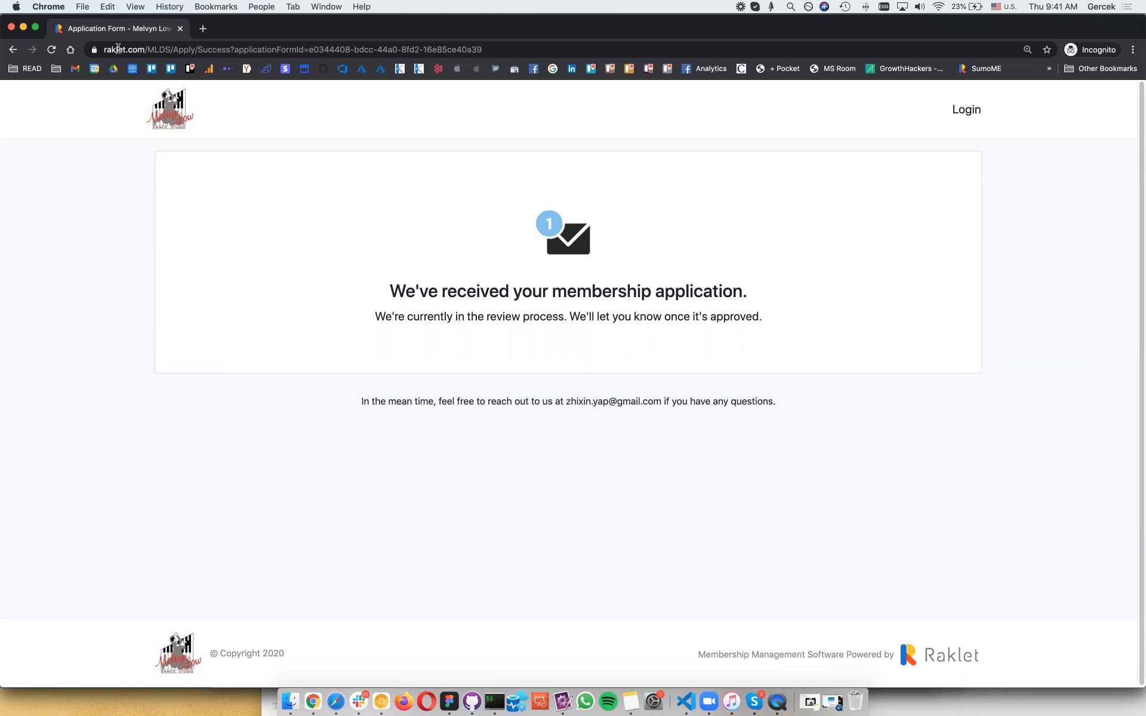
click(10, 26)
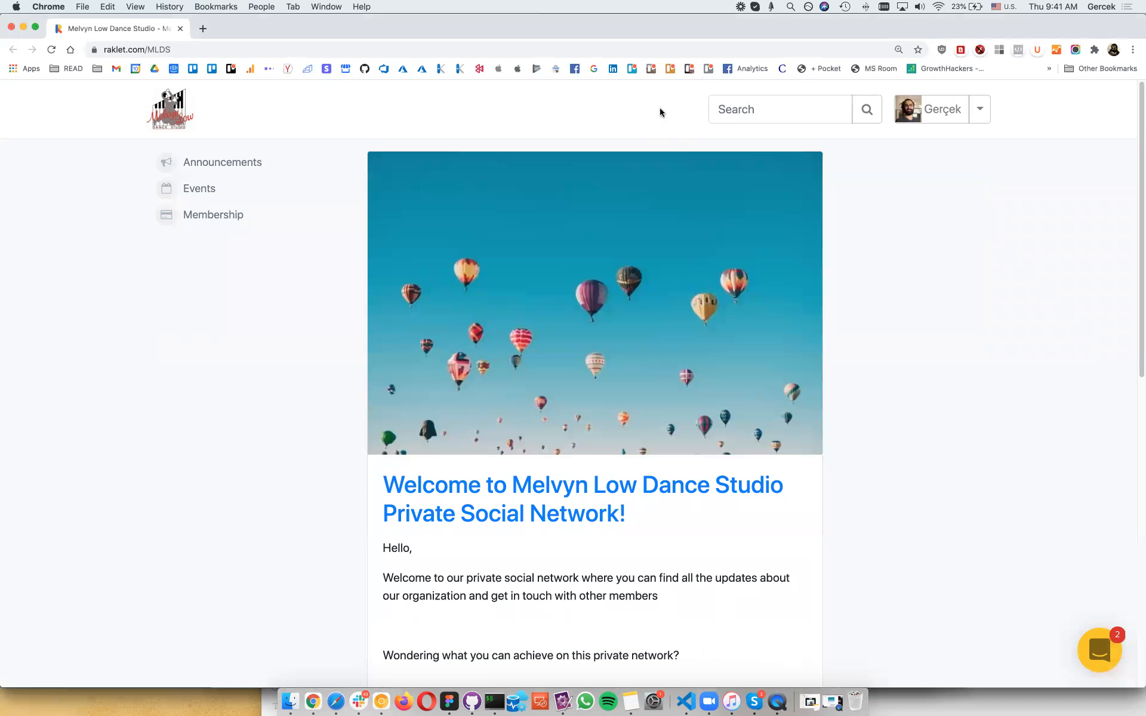
Step: Switch to the Administrator dashboard from the account menu and open its Membership section
click(980, 122)
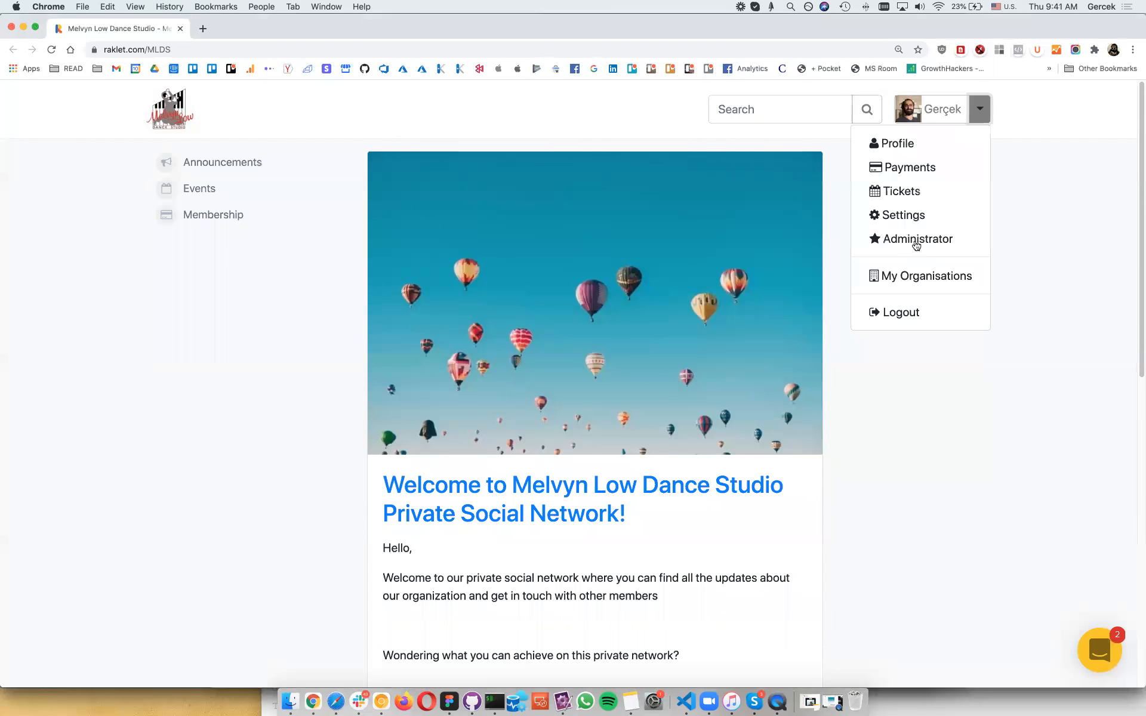
click(916, 242)
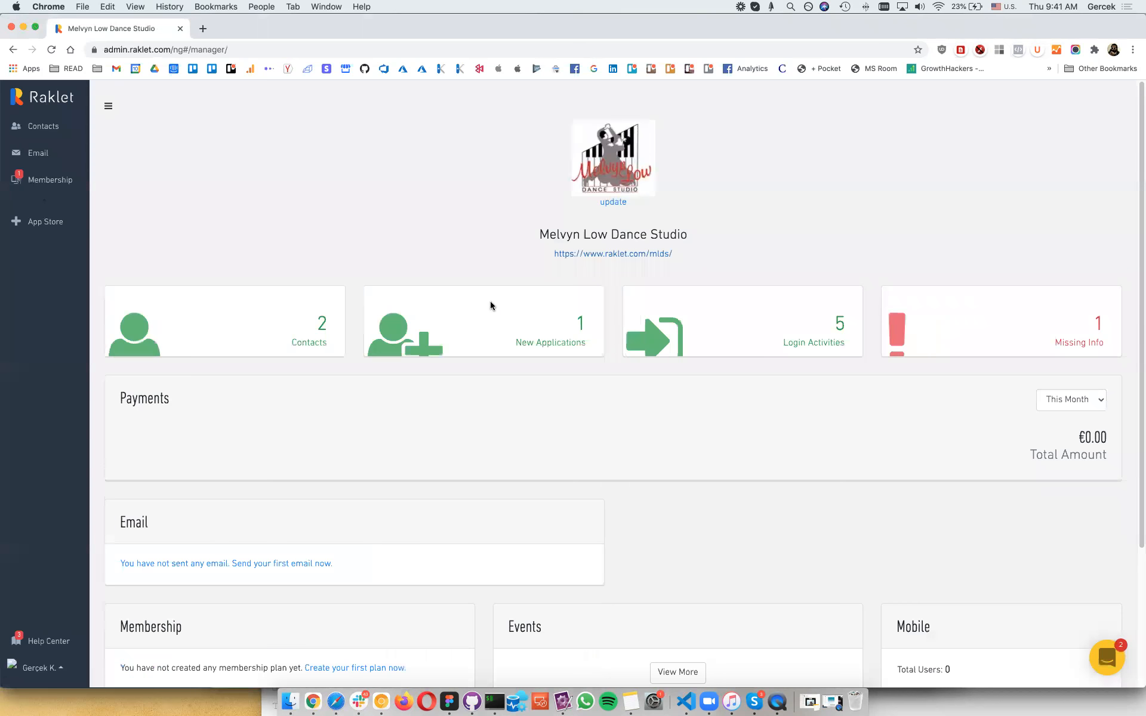
click(51, 179)
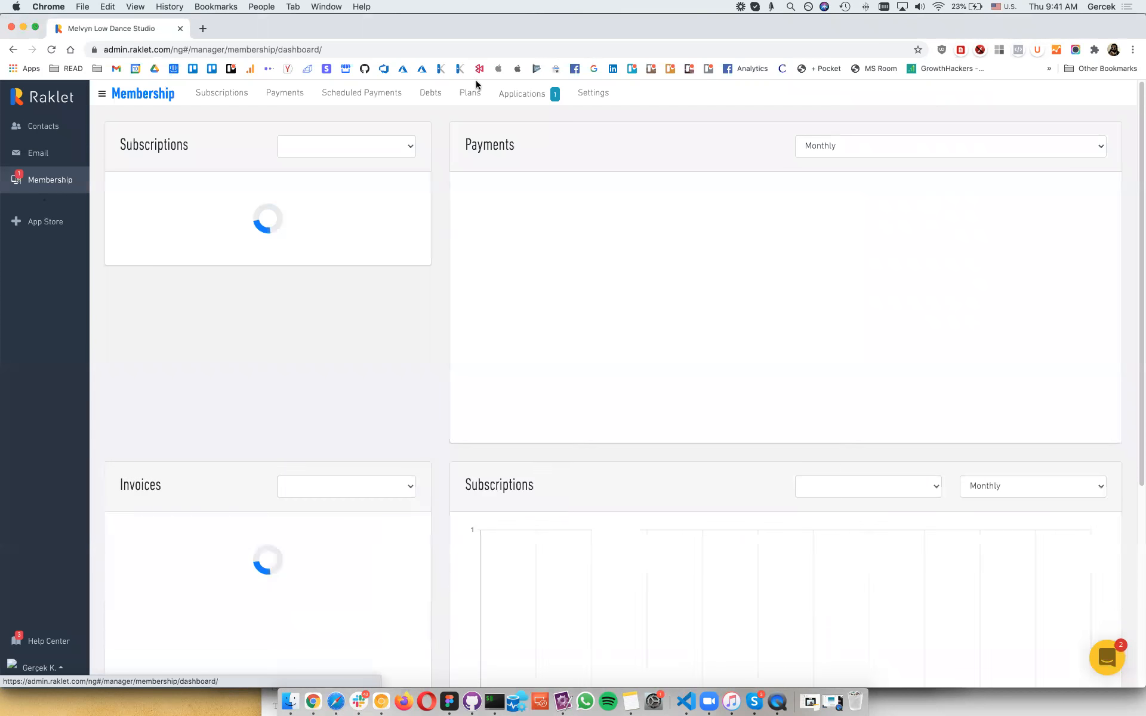
Step: Start a new plan named 'Lite' with a €50 fee billed every 1 month
click(768, 190)
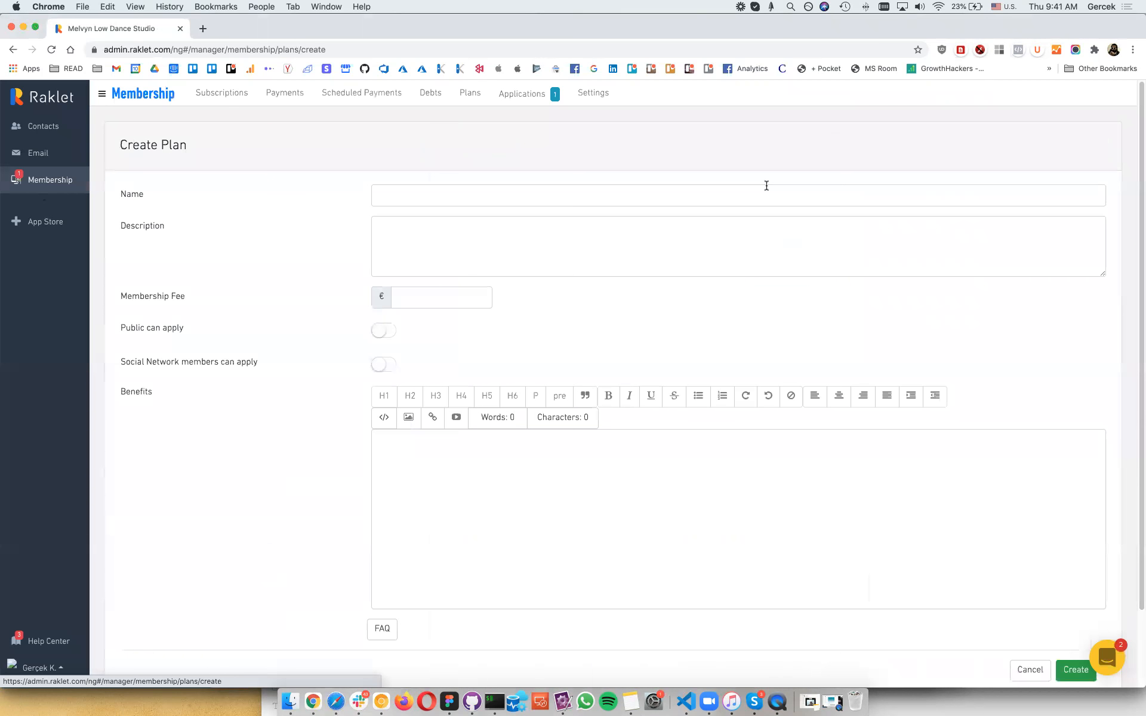
click(479, 204)
text(Packa)
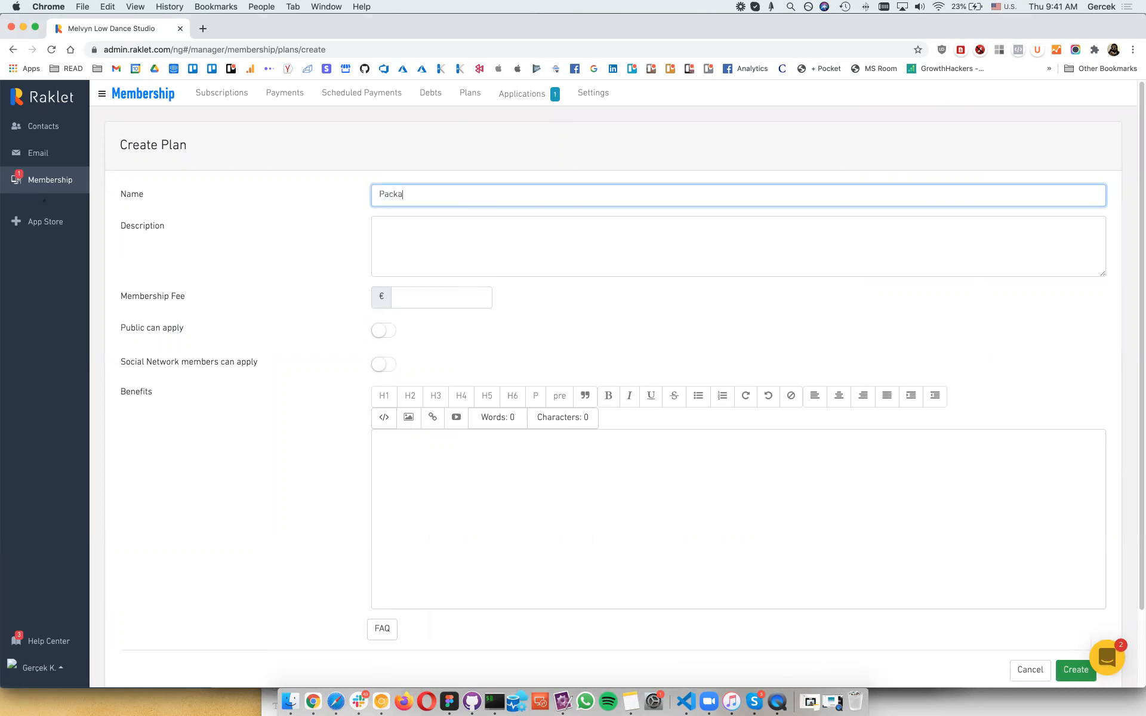
key(super+a)
text(Lite)
key(Tab)
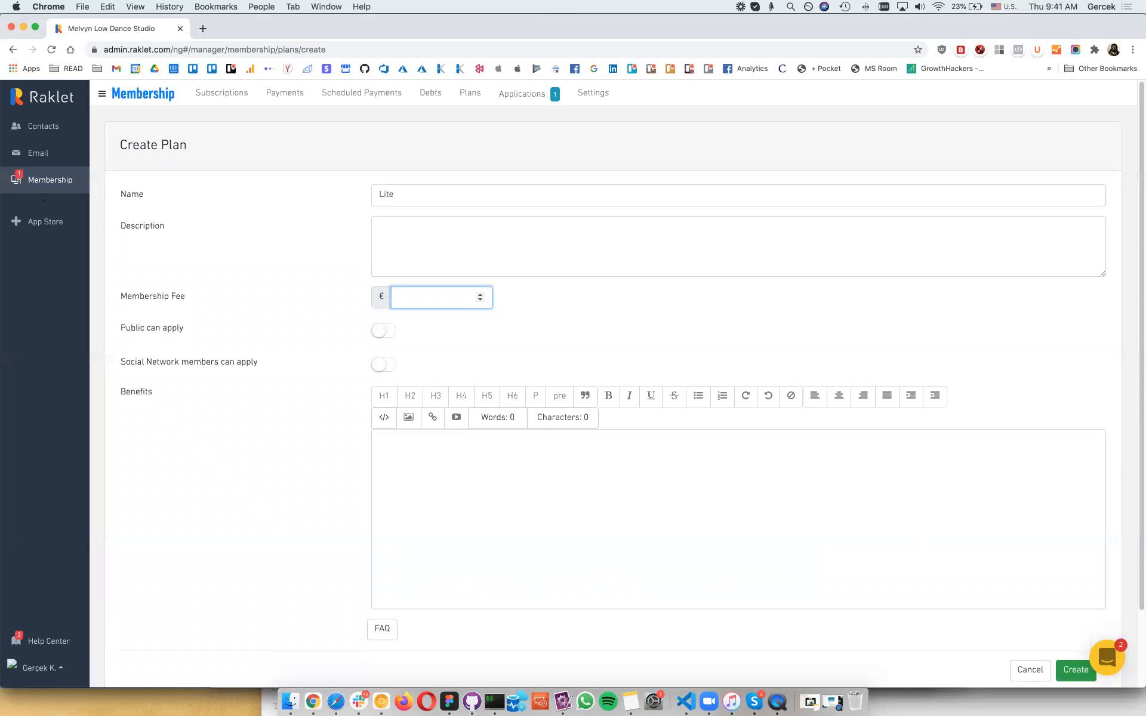
text(50)
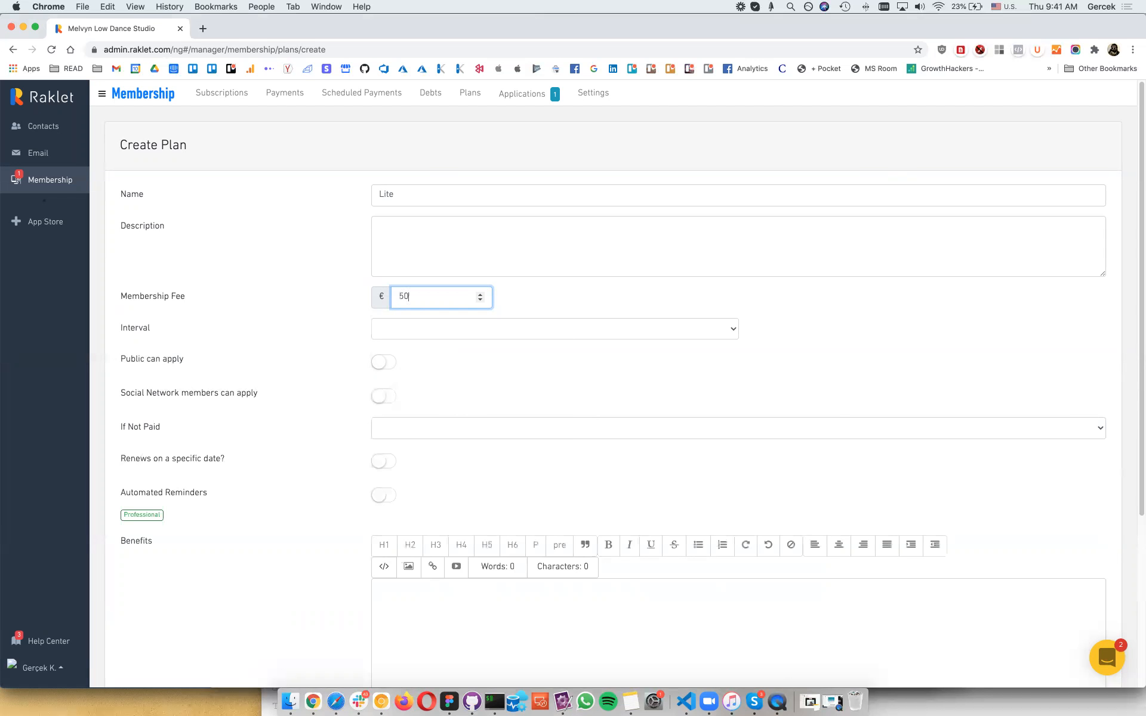
click(439, 334)
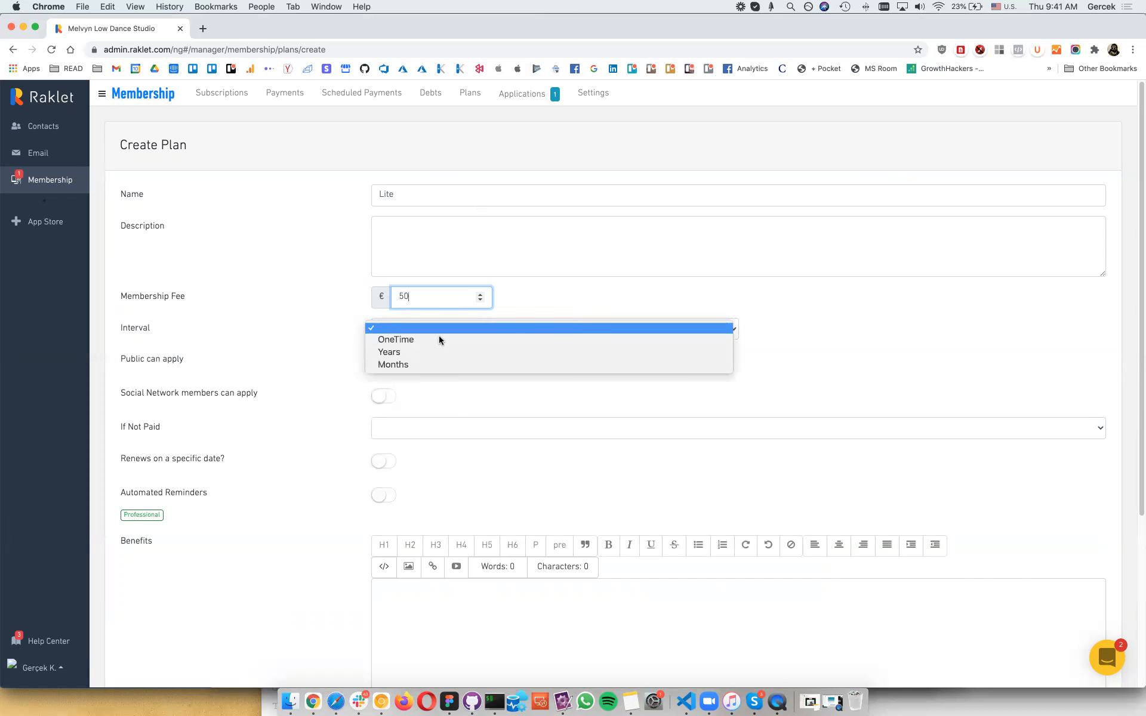
click(433, 365)
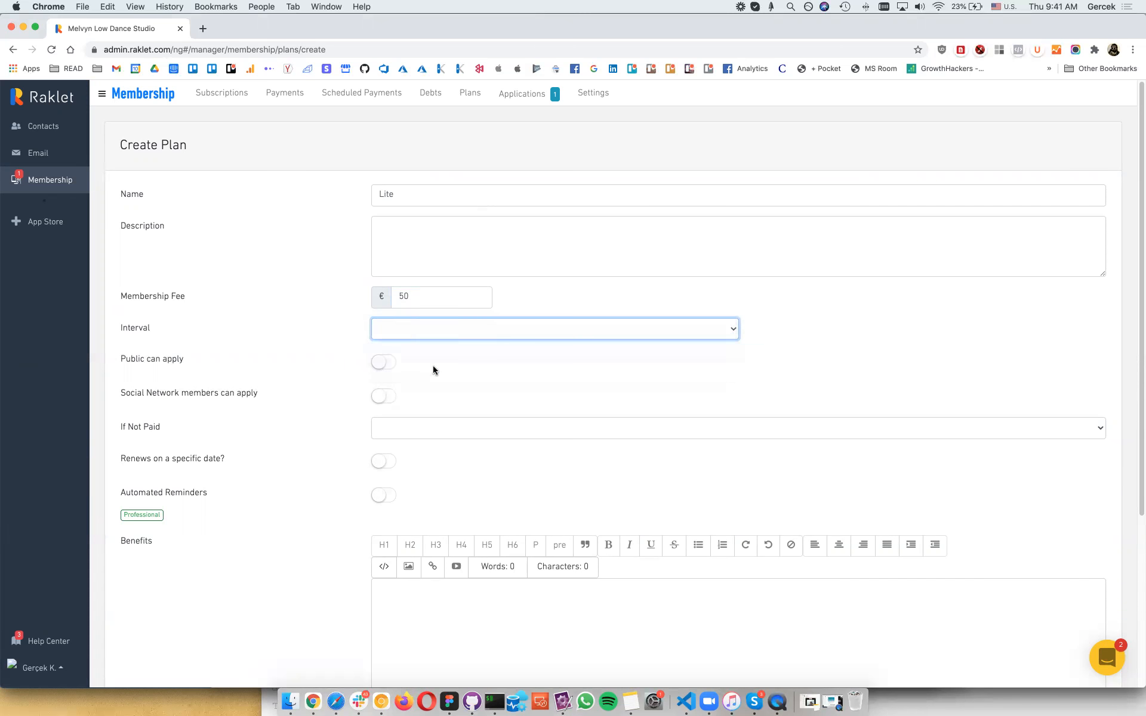
click(409, 326)
text(1)
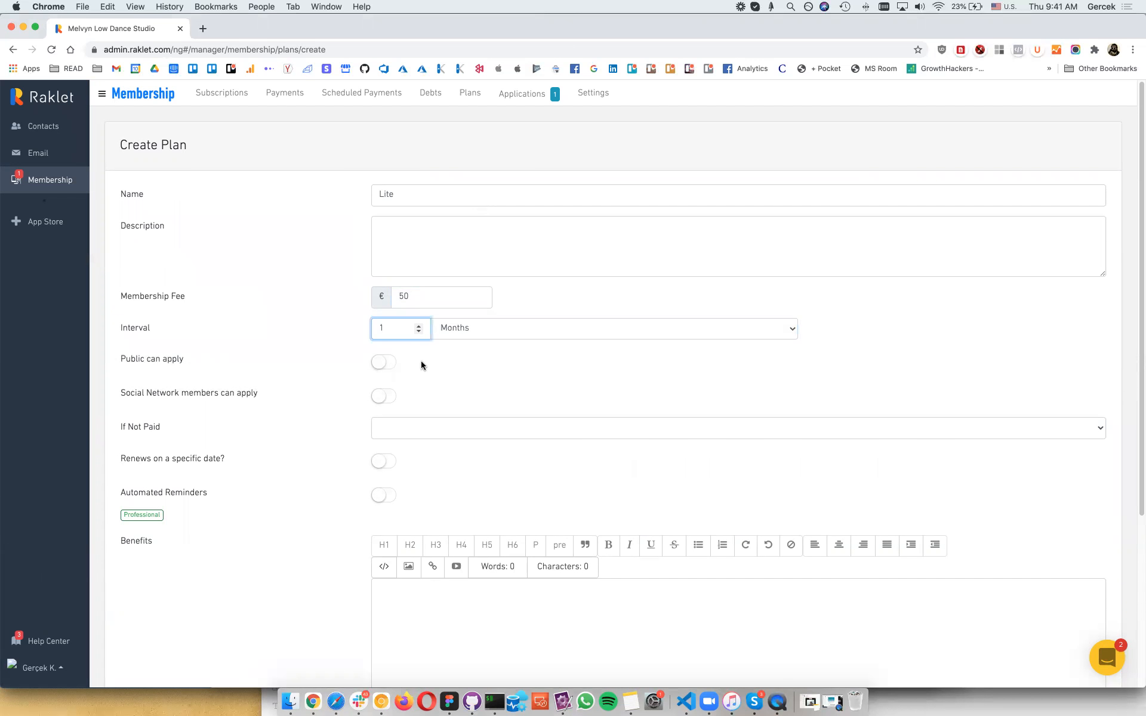
Step: Allow public and network applicants, cancel unpaid subscriptions after 15 days, enable Frozen and Remove Debt
click(389, 371)
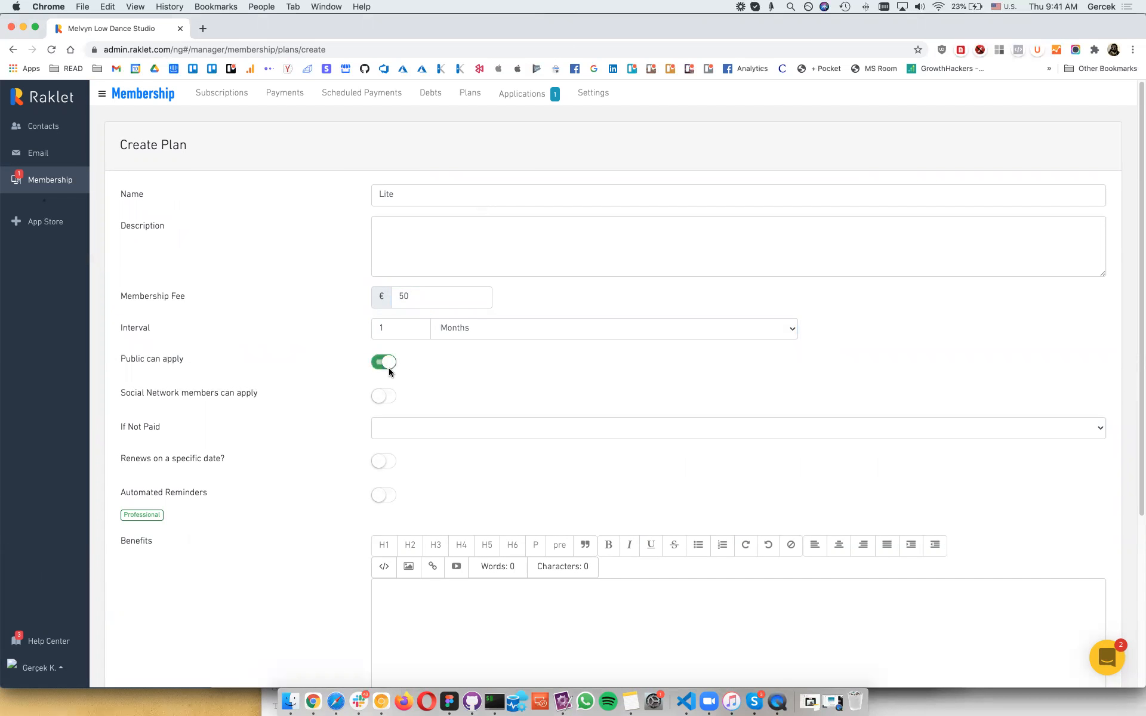
click(384, 397)
click(385, 430)
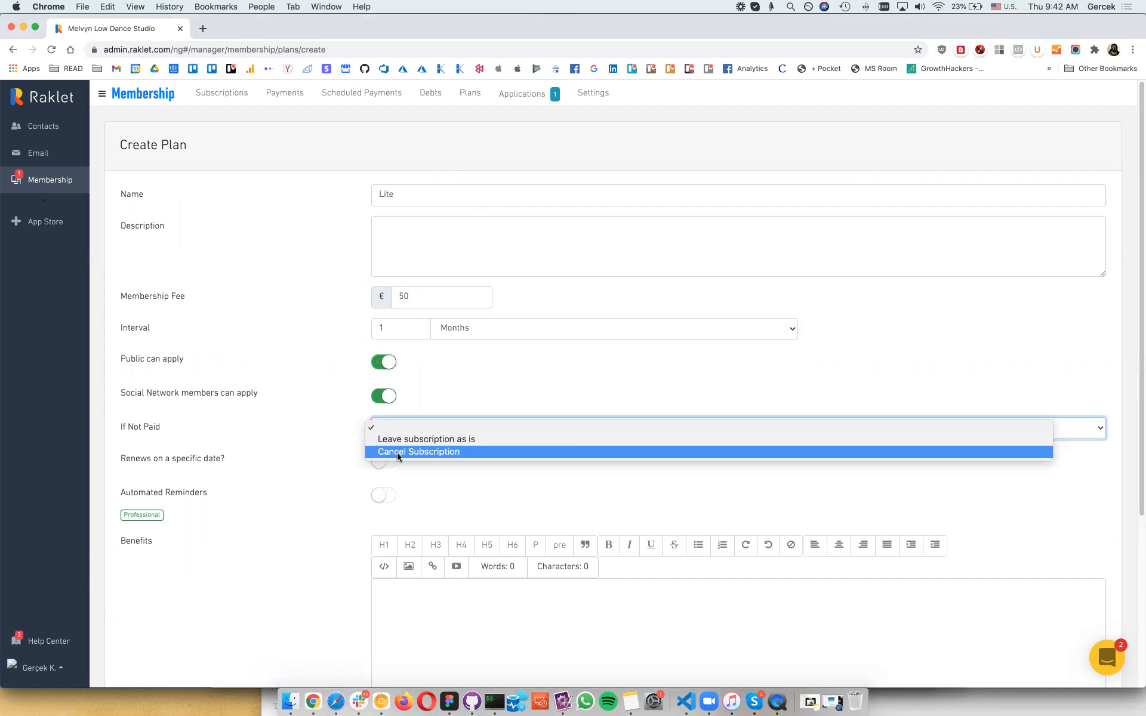
click(398, 451)
click(411, 459)
text(15)
key(Tab)
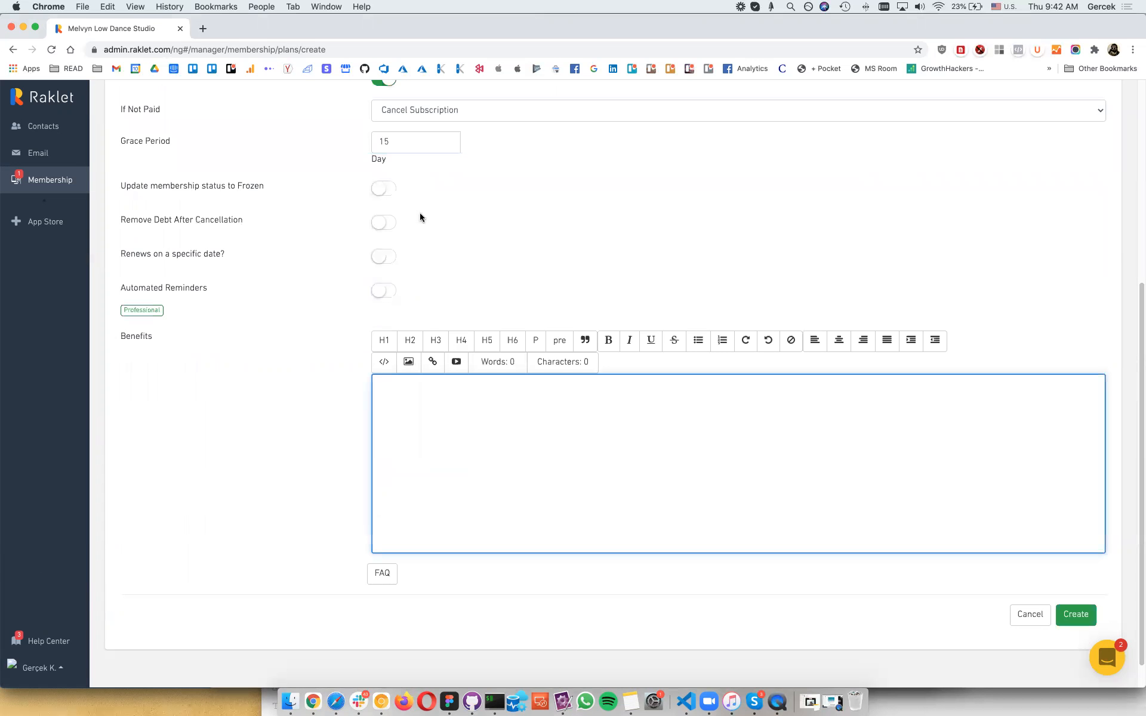
scroll(408, 226, up, 1)
click(385, 293)
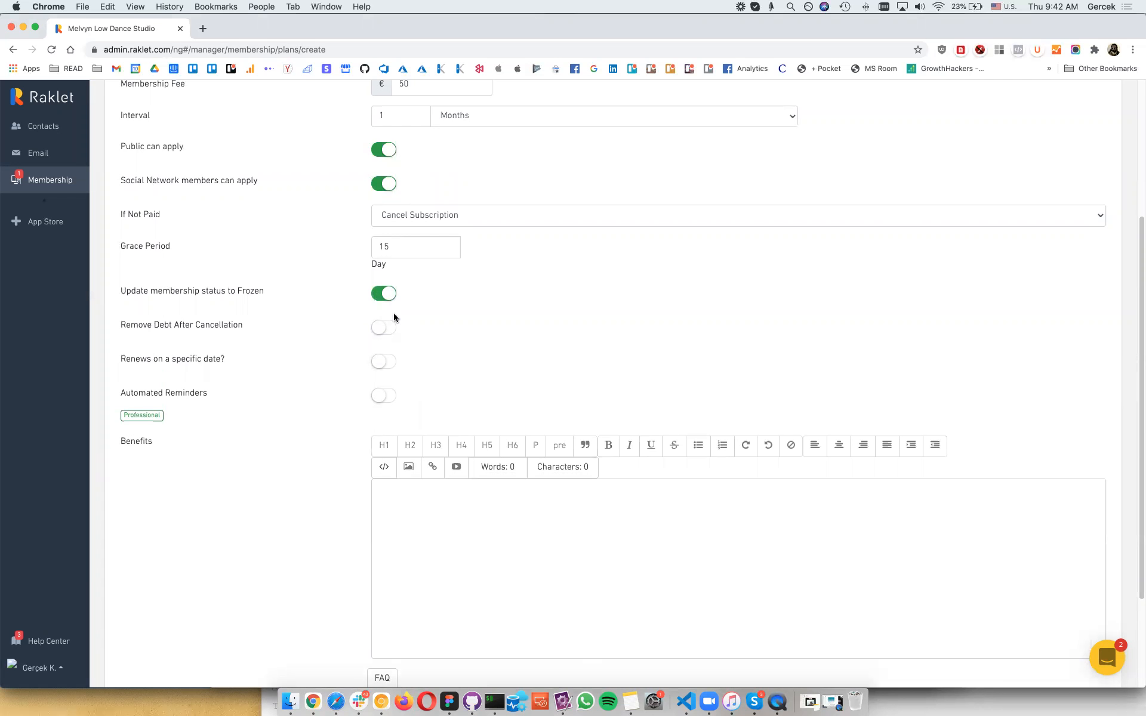
click(378, 326)
scroll(398, 392, down, 3)
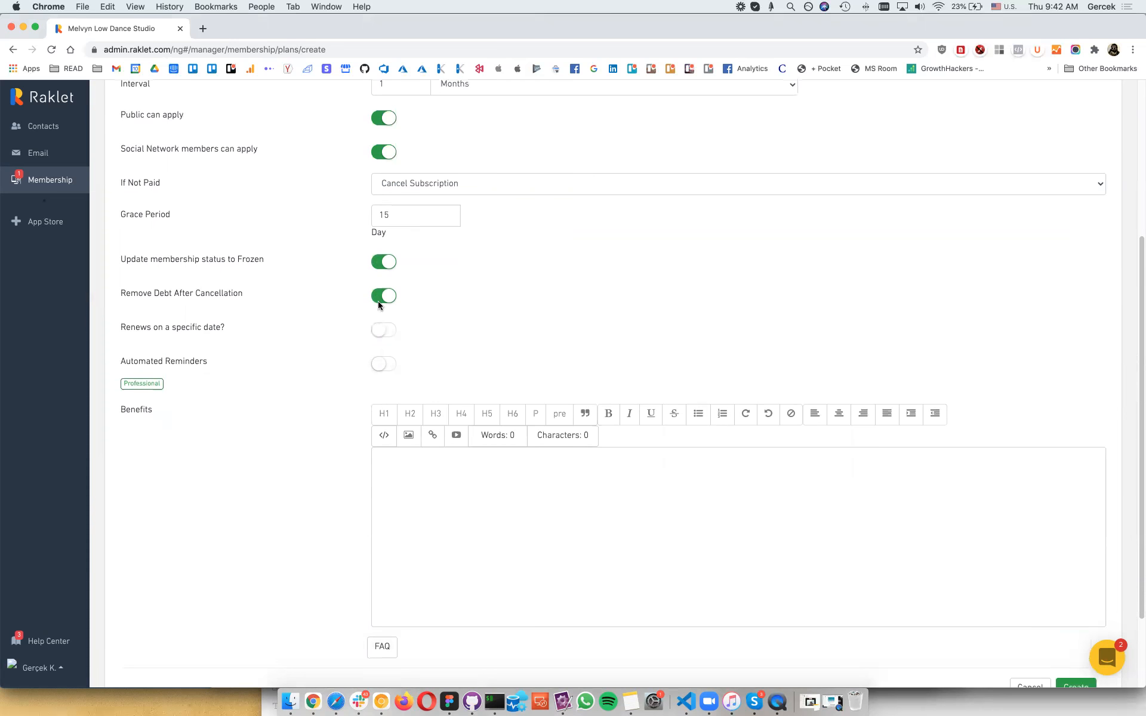
click(378, 302)
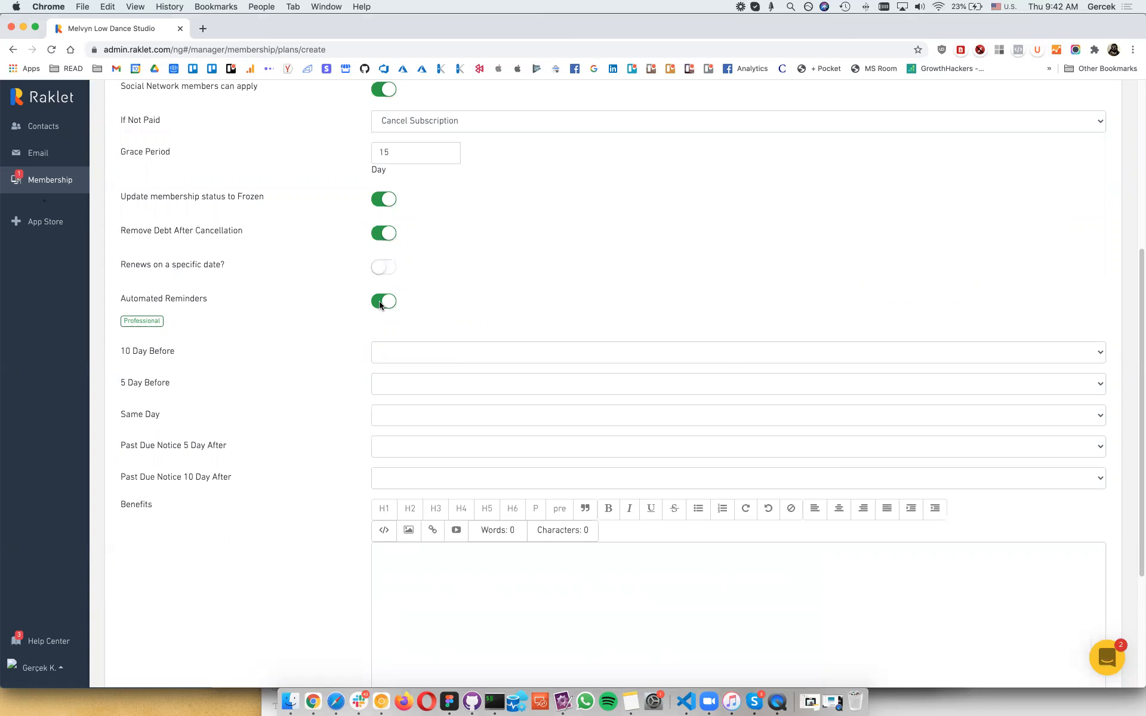
click(381, 303)
Step: Add 'benefits of lite membership' and a lite description, then create the Lite plan
click(411, 447)
text(benei)
key(BackSpace)
text(fits )
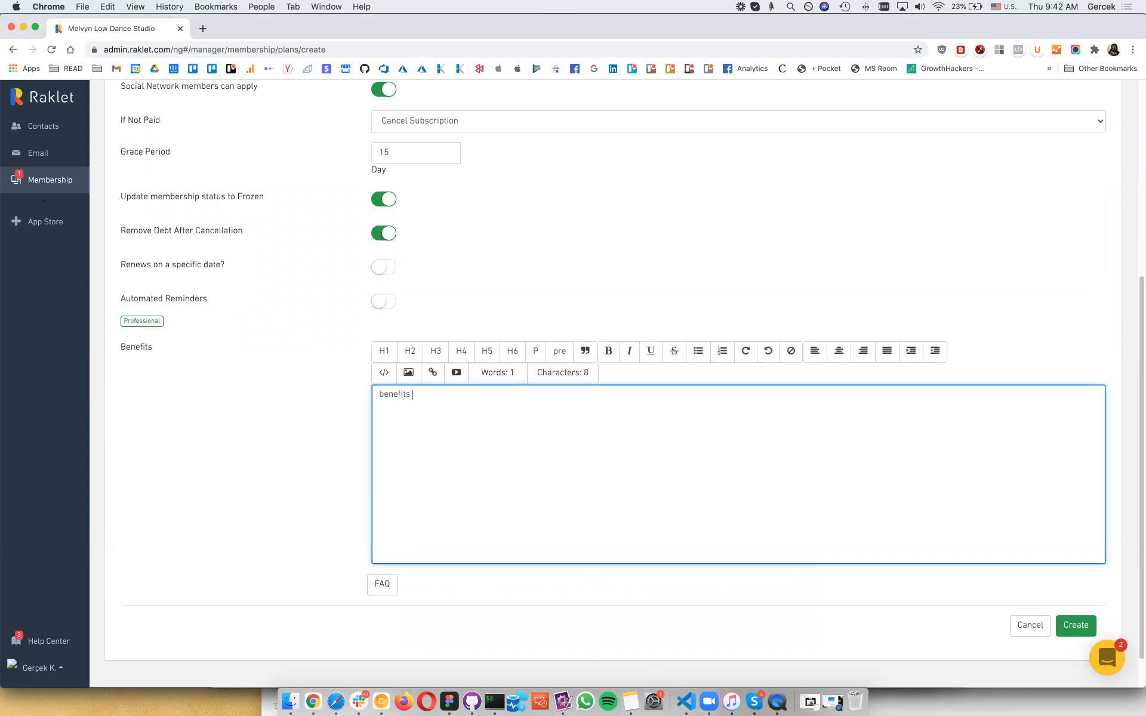
text(of lite membership)
scroll(437, 256, up, 5)
click(437, 256)
text(d)
text(ite desc)
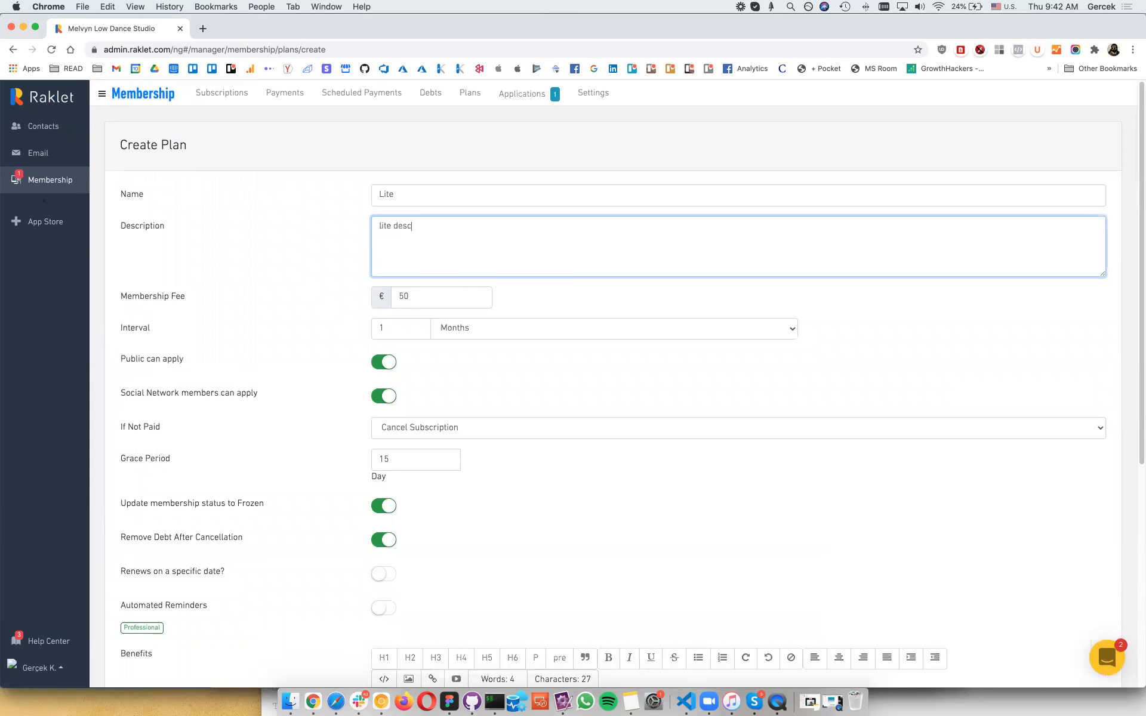
text(ription)
scroll(683, 463, down, 6)
click(1024, 582)
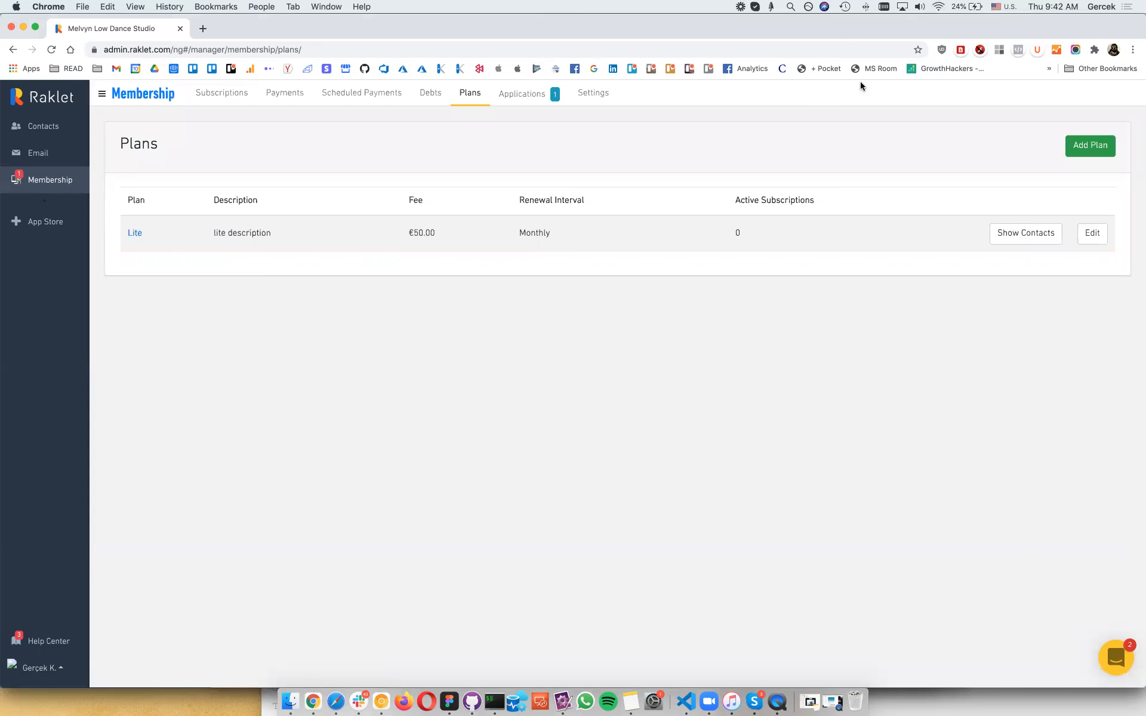
Step: Start a new 'Regular' plan with a €100 fee billed every 1 month
click(1092, 148)
click(417, 204)
text(Regular)
key(Tab)
text(100)
click(425, 333)
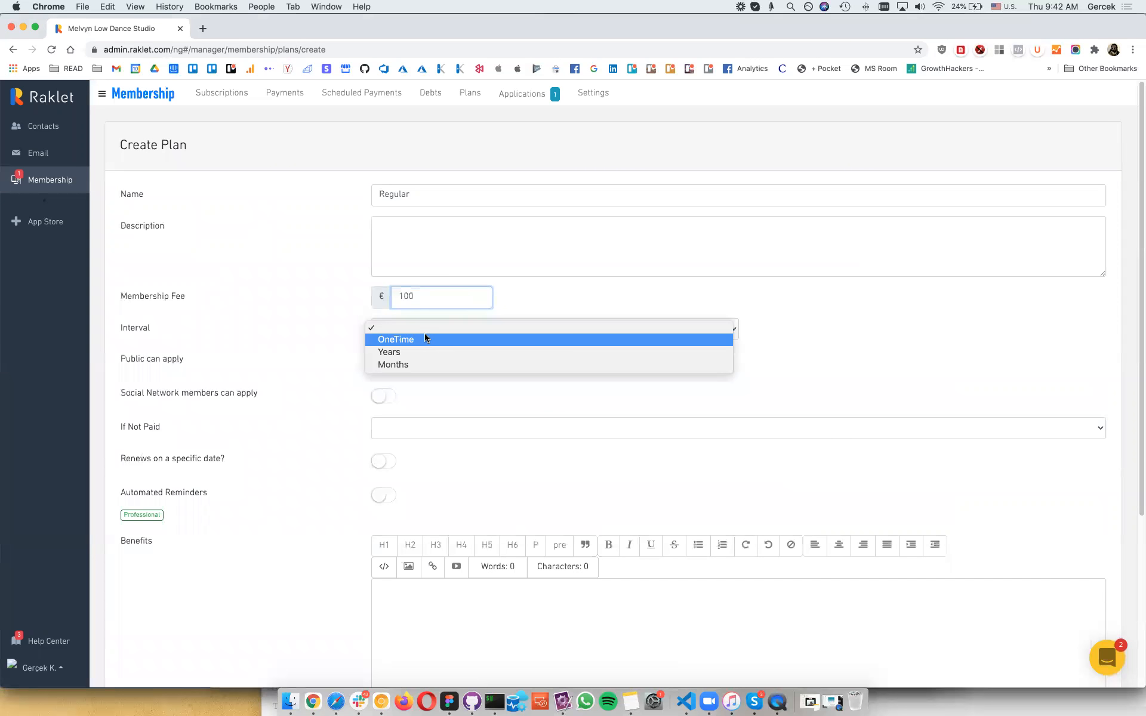
click(423, 364)
click(412, 329)
text(1)
Step: Allow public and network applicants, cancel unpaid subscriptions after 15 days, enable Frozen and Remove Debt
click(384, 364)
click(383, 396)
click(388, 429)
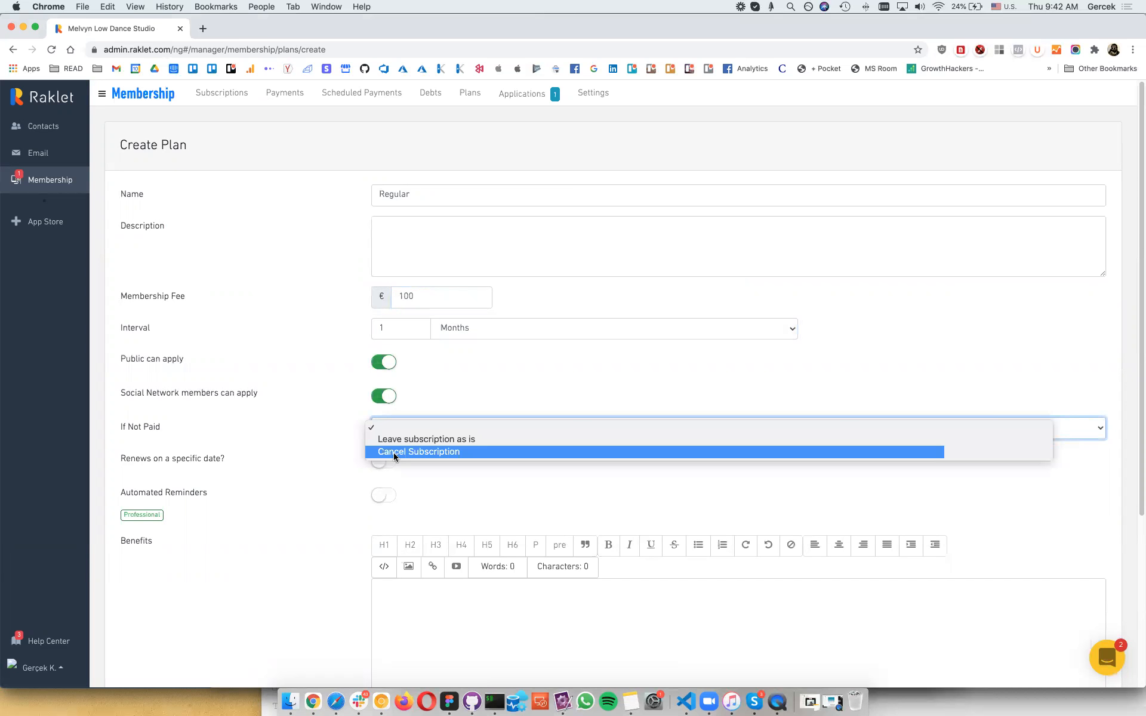
click(391, 452)
click(393, 456)
text(15)
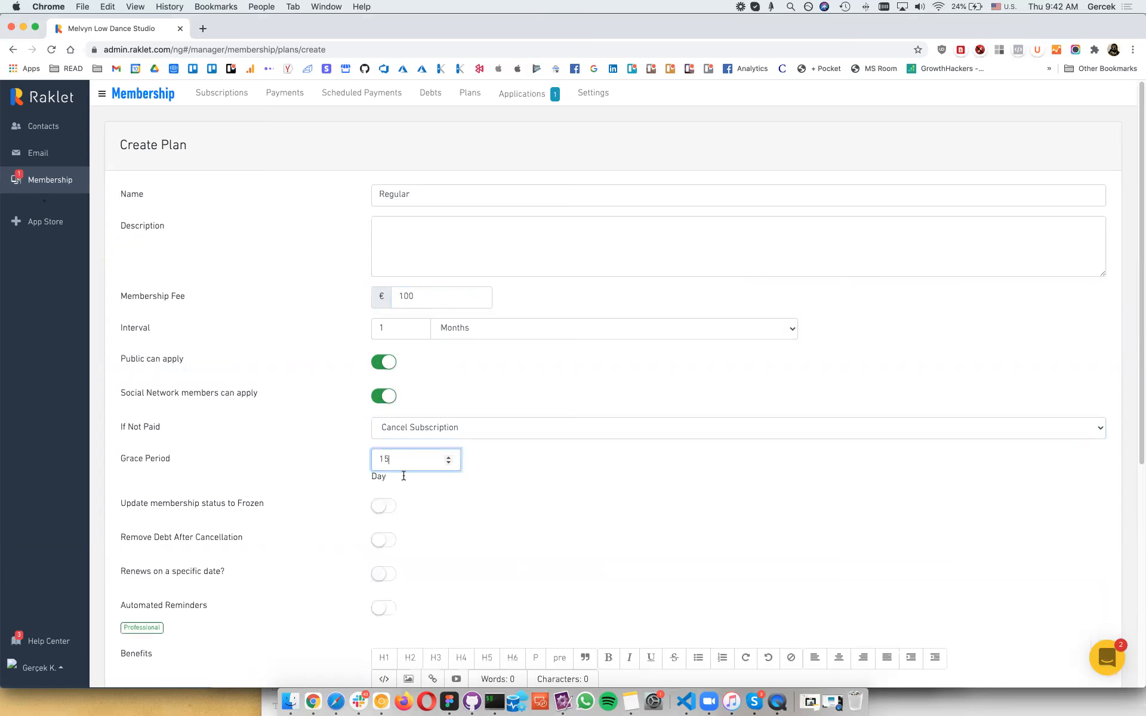
key(Tab)
click(384, 188)
click(384, 222)
Step: Enter 'benefits of regular membership' as the benefits and create the Regular plan
key(Tab)
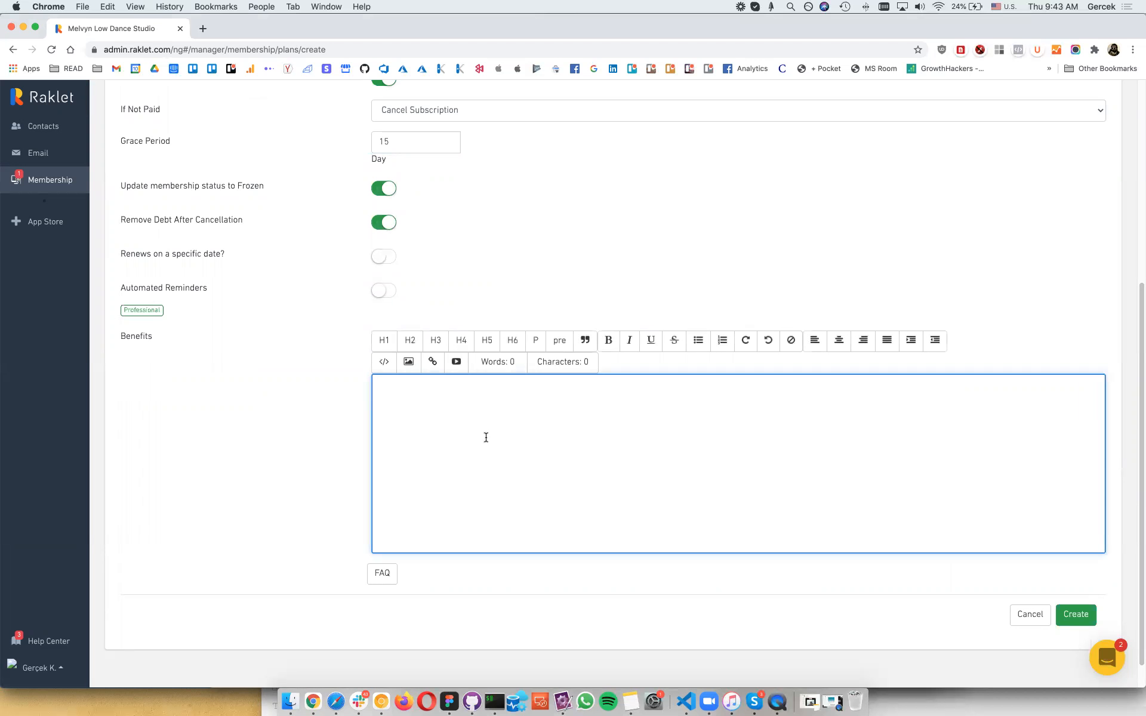
text(benefits of regular membership)
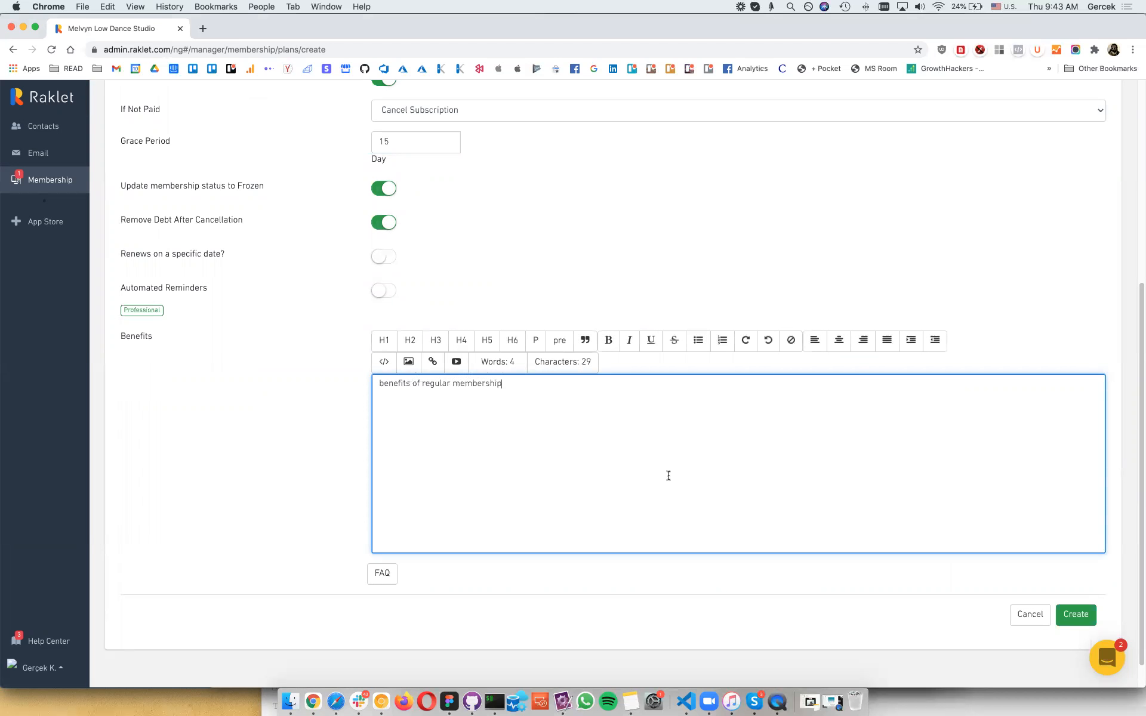
click(1078, 617)
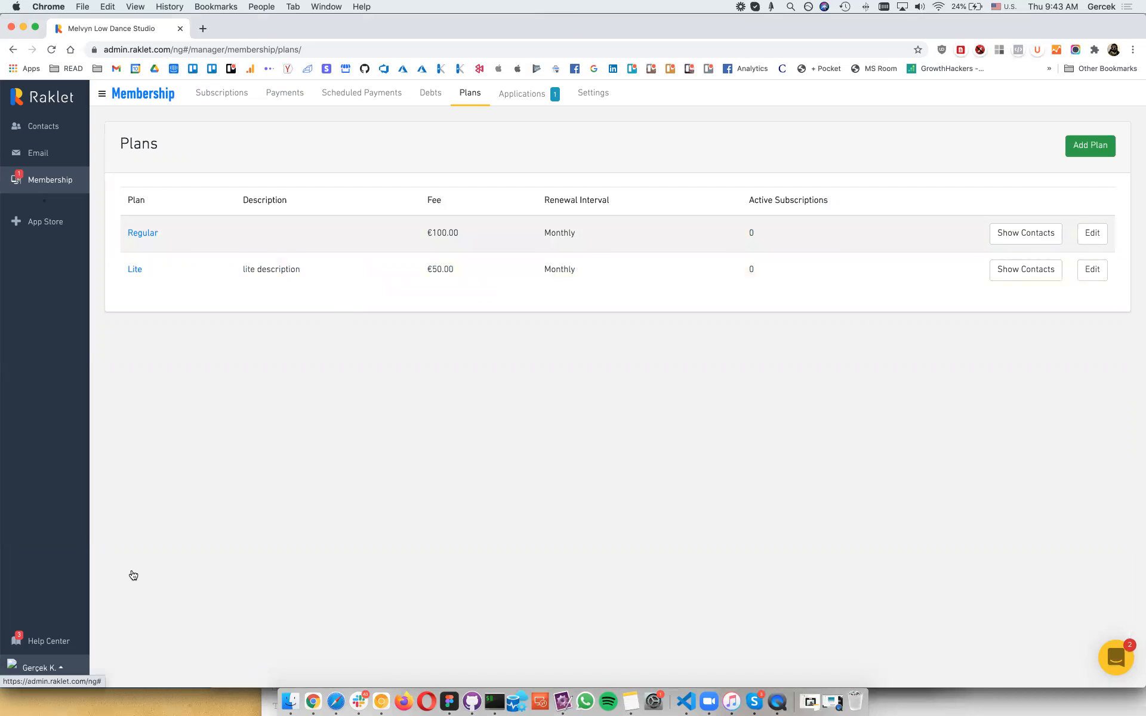
click(42, 665)
Step: Open the organisation's contact info editor from the Setup Guide's Basic info section
click(39, 636)
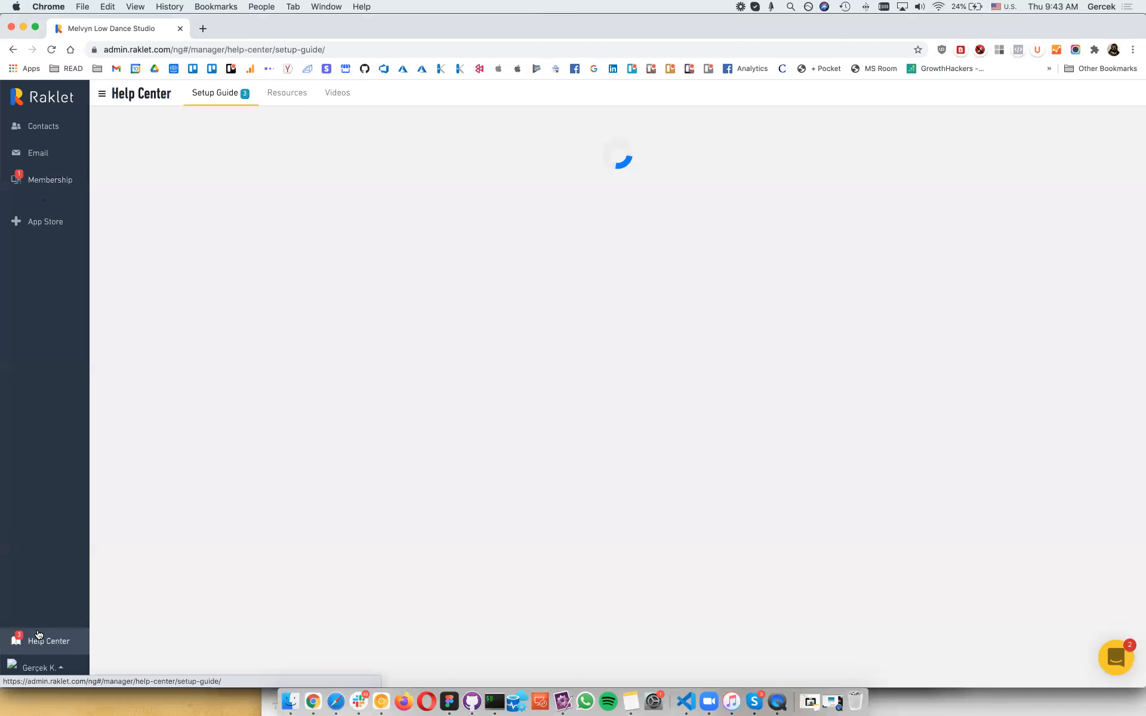
click(677, 173)
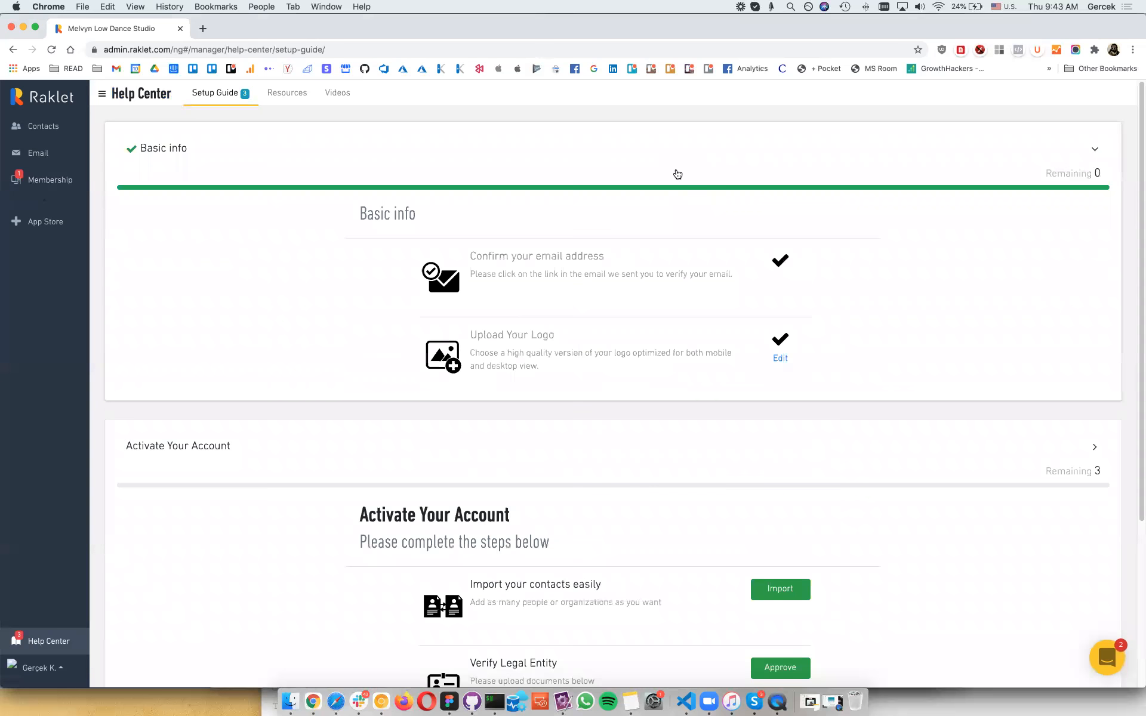
scroll(776, 358, down, 5)
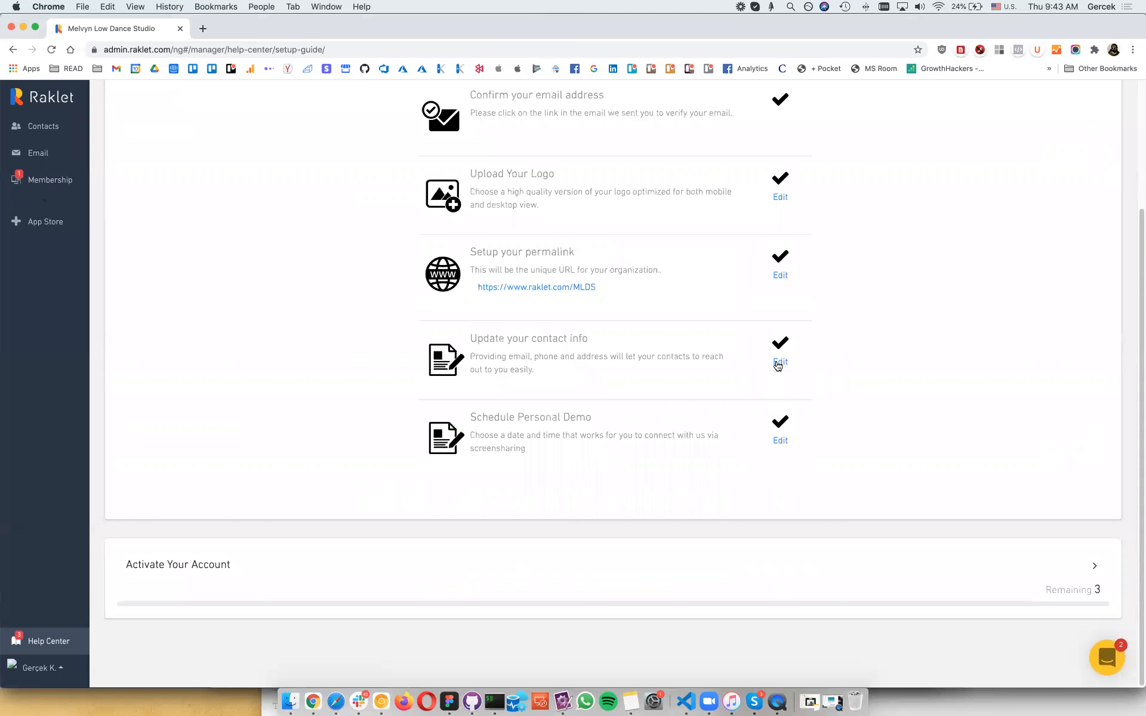
click(778, 366)
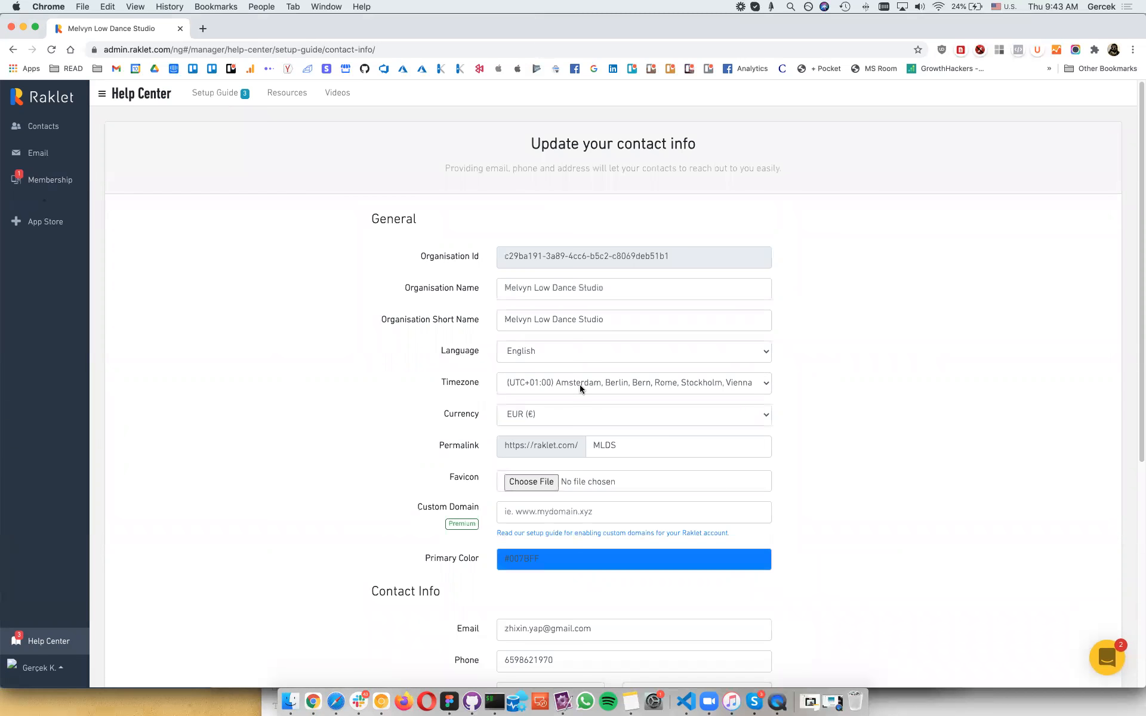
Step: Set the timezone to UTC+08:00 Kuala Lumpur, Singapore and the currency to SGD
click(580, 389)
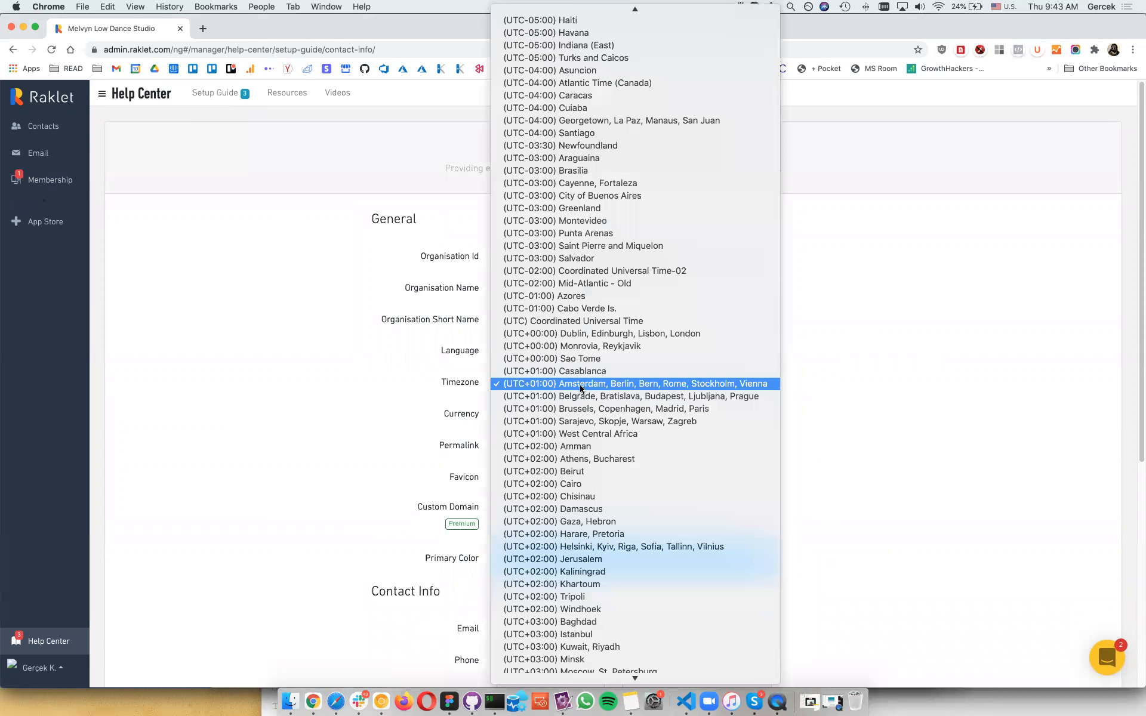
scroll(580, 388, up, 5)
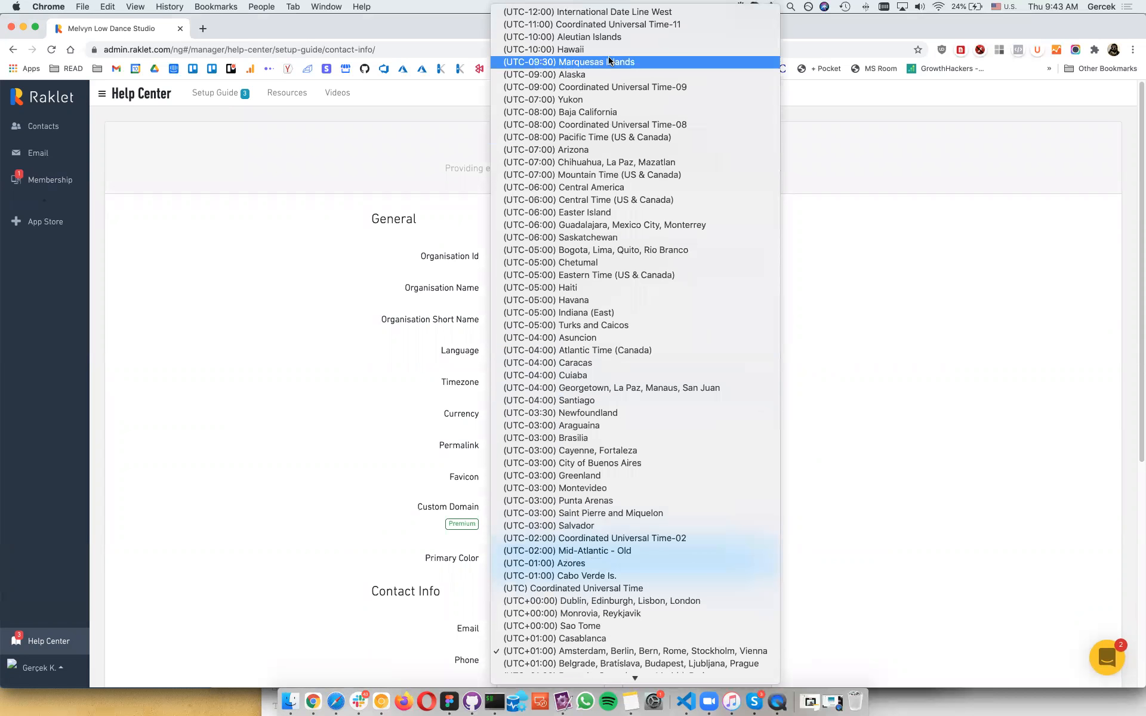
scroll(610, 60, down, 20)
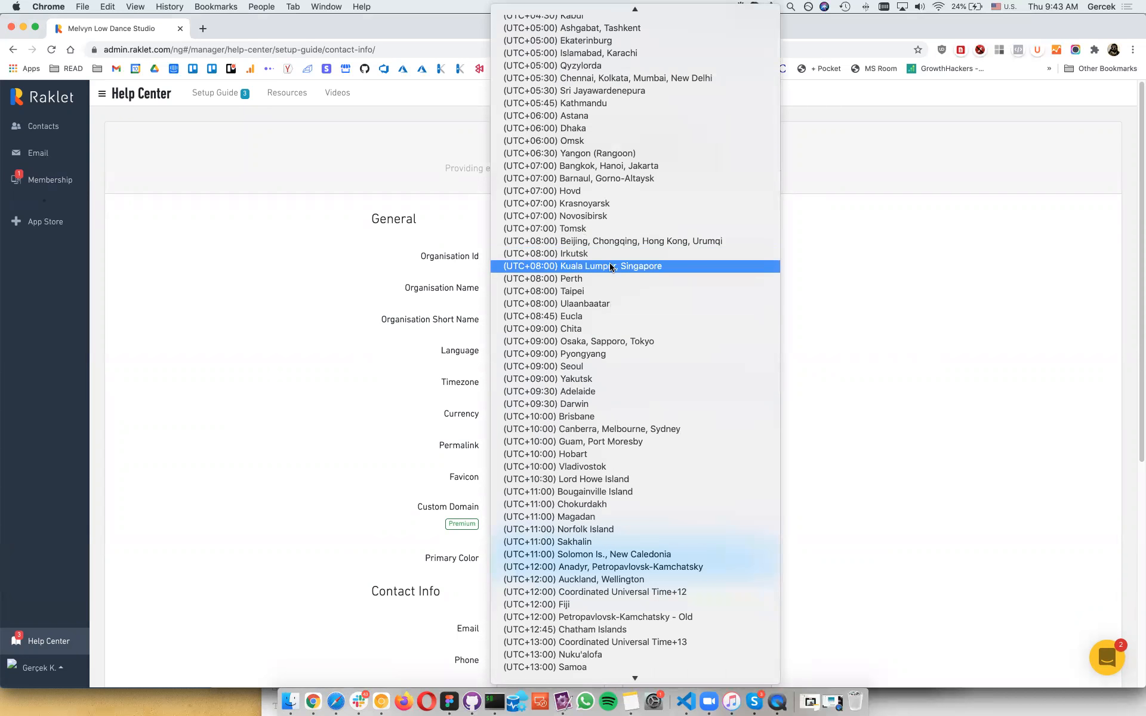
key(Escape)
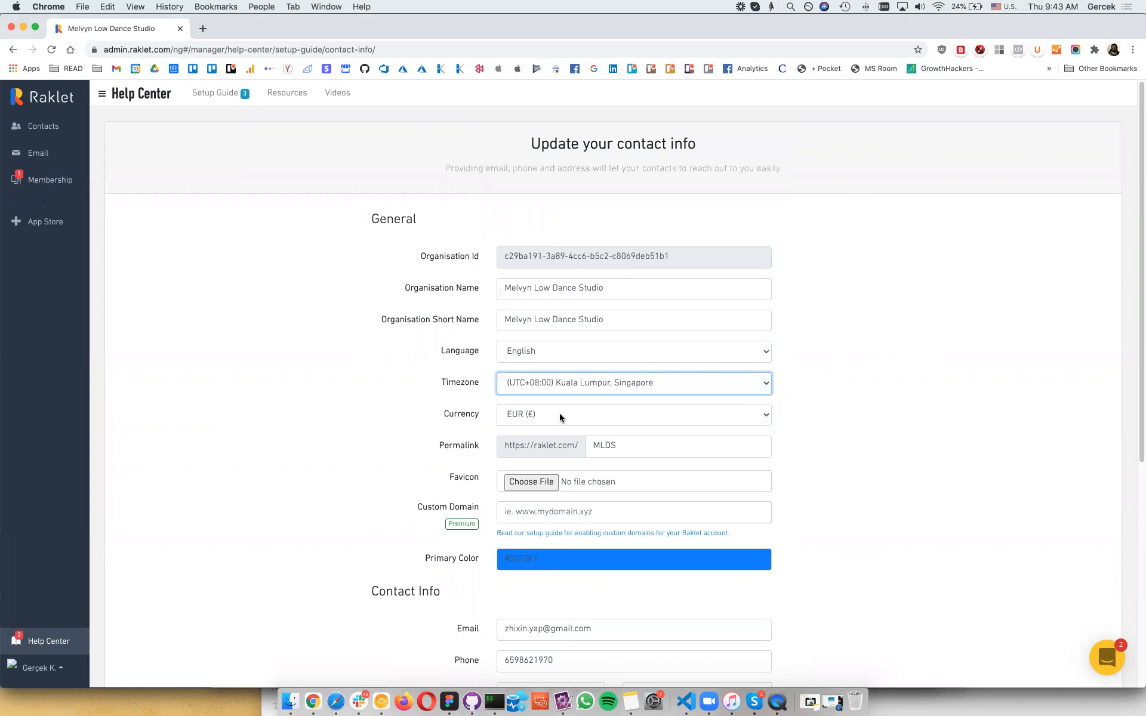
click(560, 417)
text(sg)
key(Return)
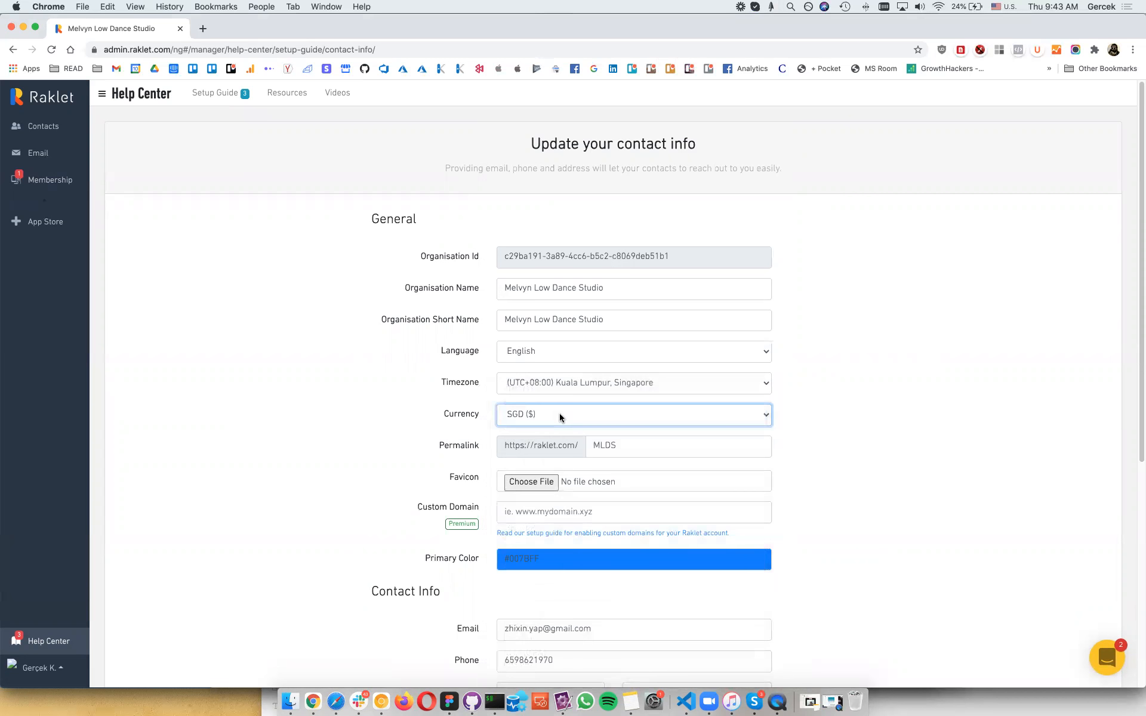
scroll(409, 514, down, 3)
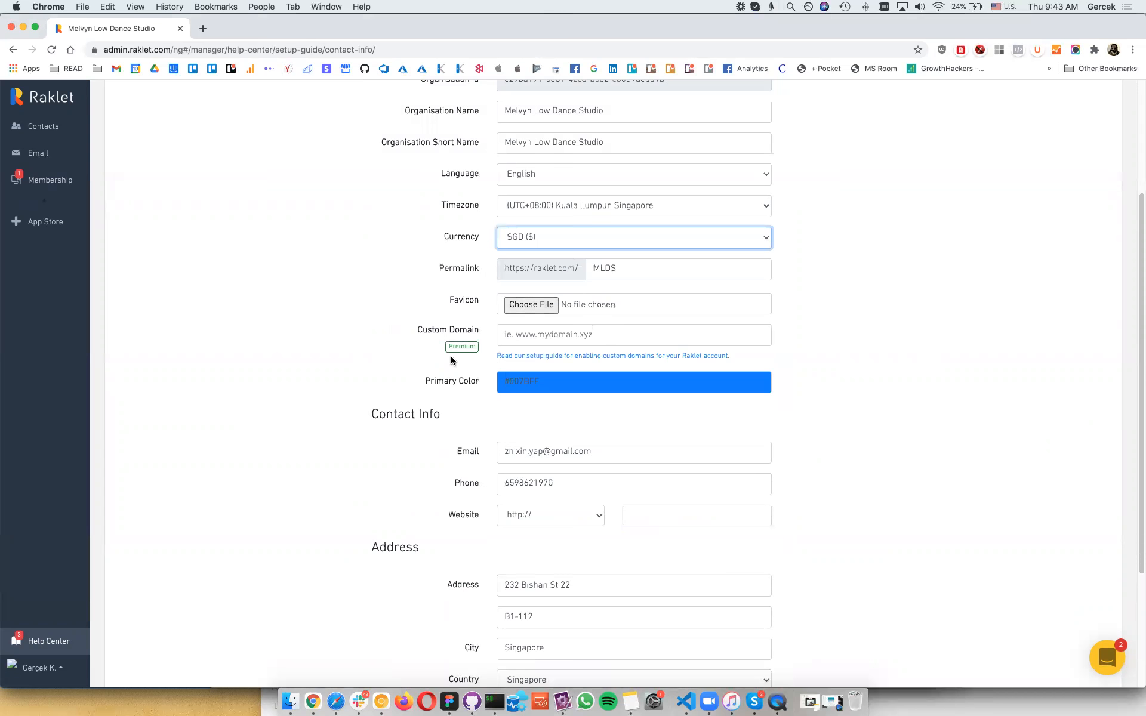
scroll(634, 335, down, 3)
click(651, 331)
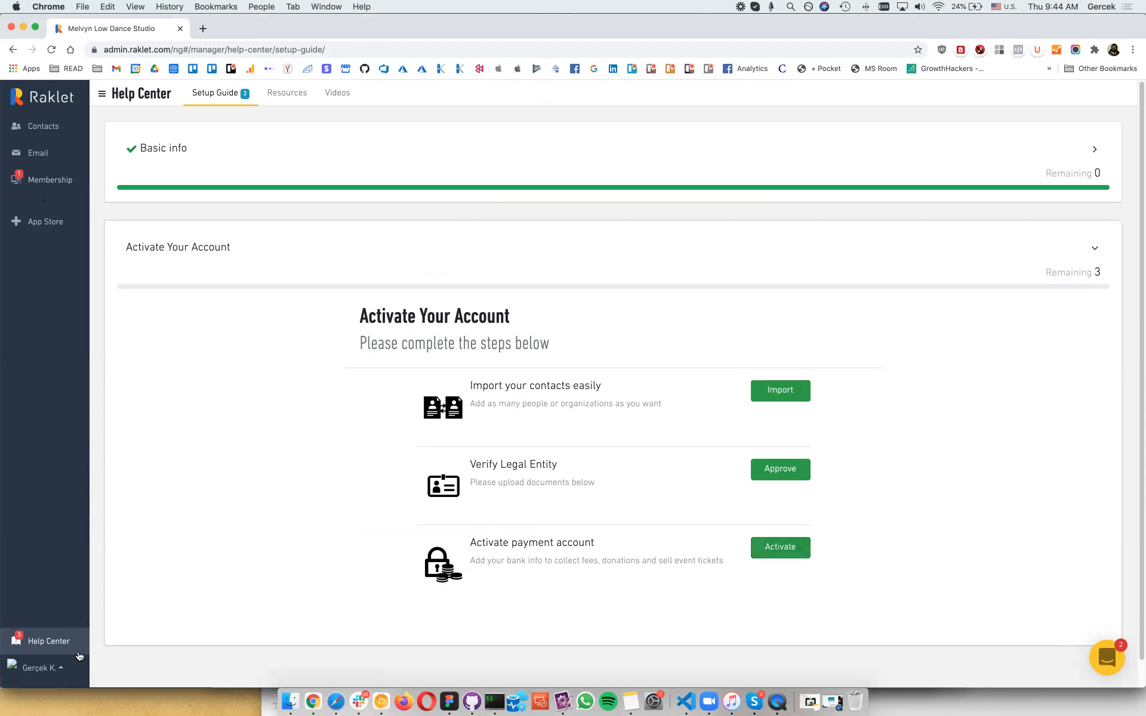
Step: Open the waiting membership application's details from Membership > Applications
click(58, 186)
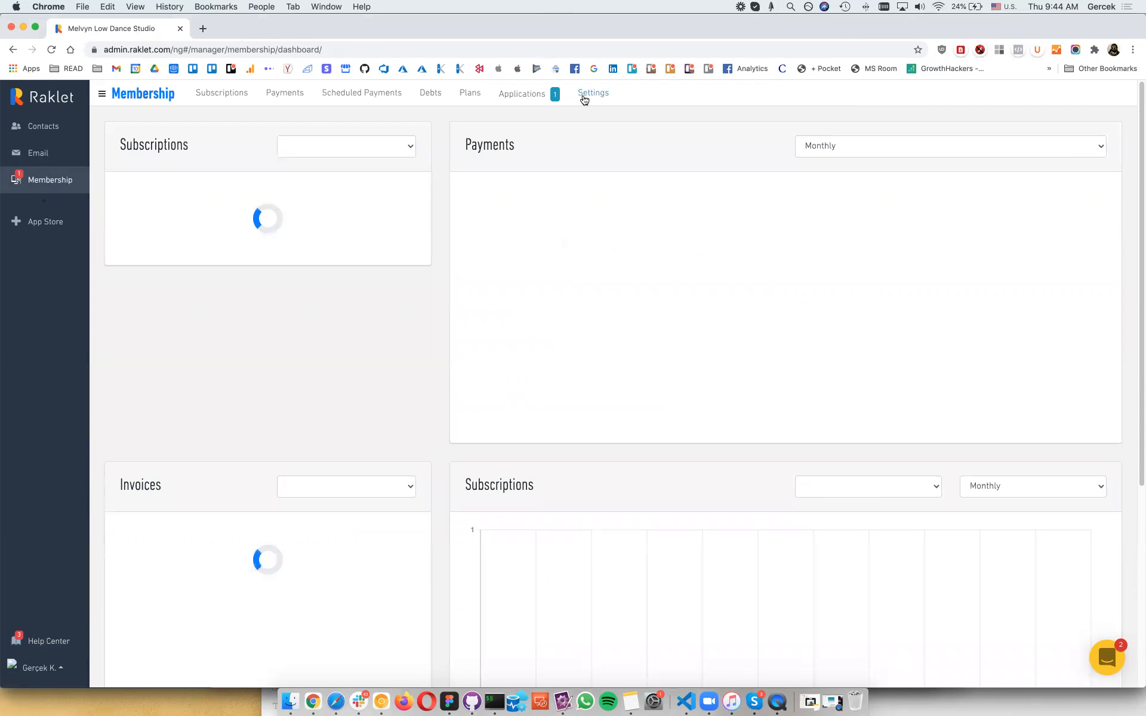
click(537, 106)
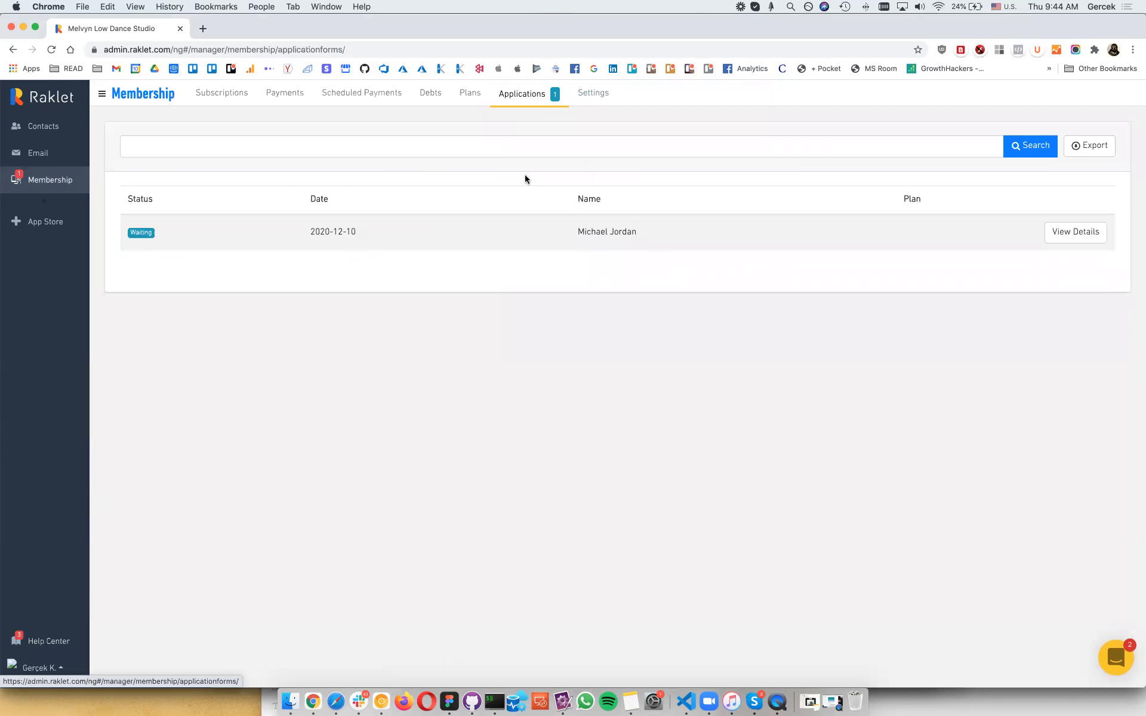
click(1066, 239)
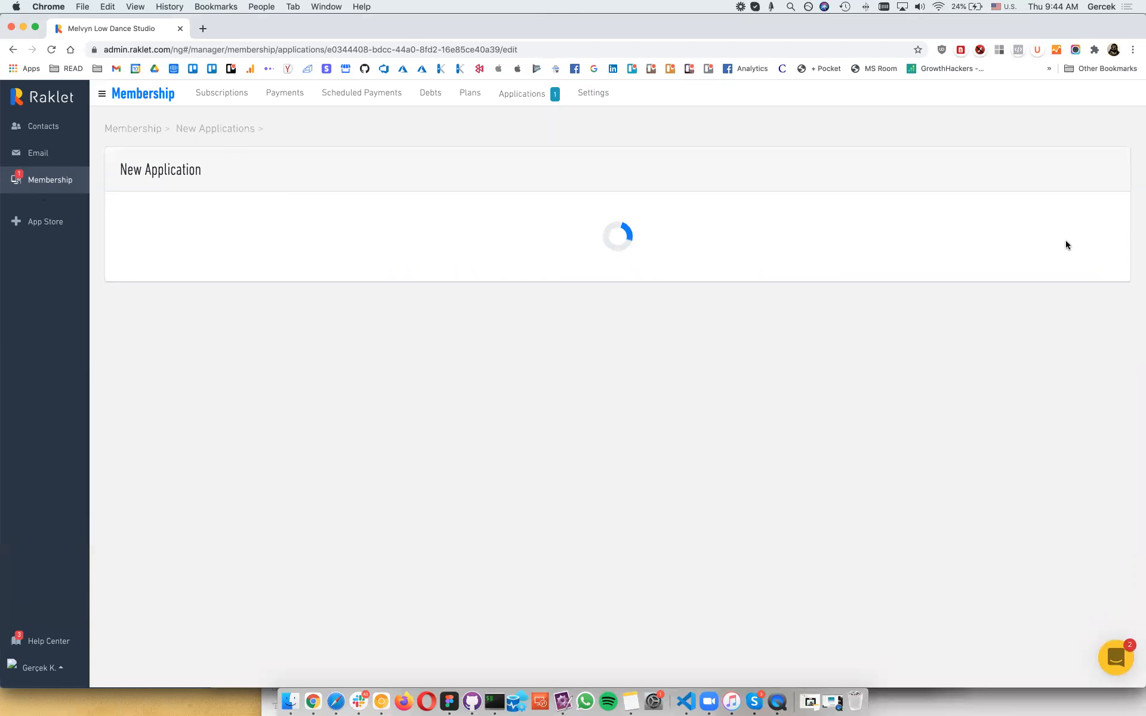
Step: Open membership settings in a new tab and reach the General settings
super+click(600, 103)
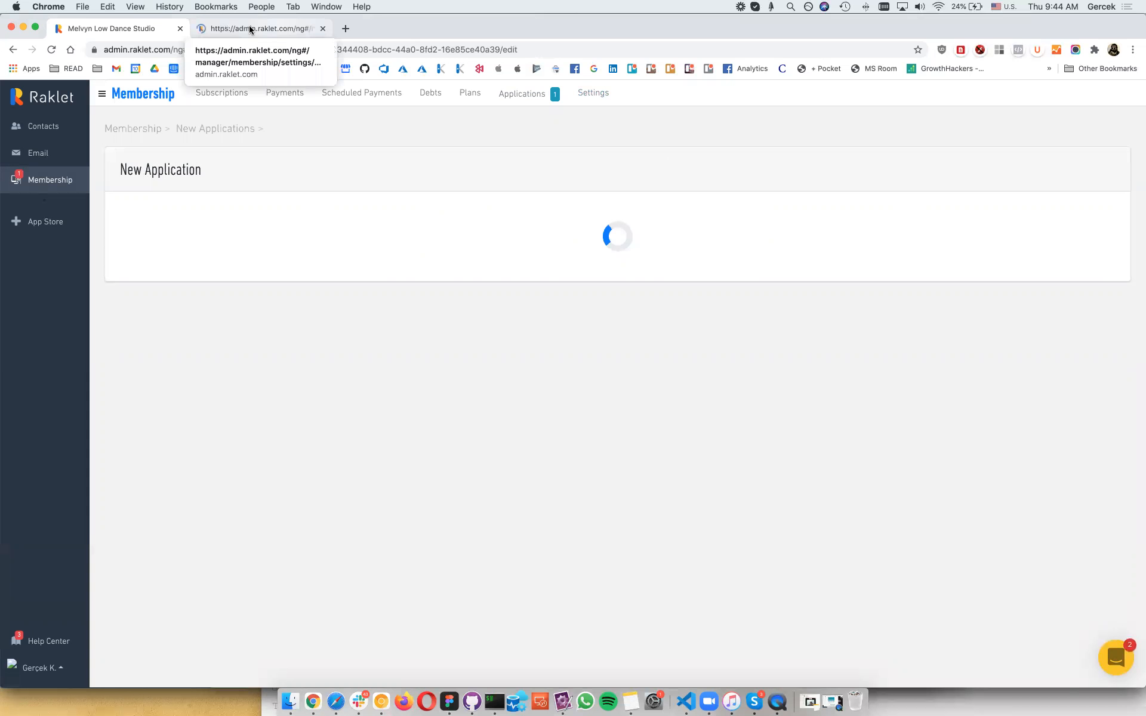
click(250, 29)
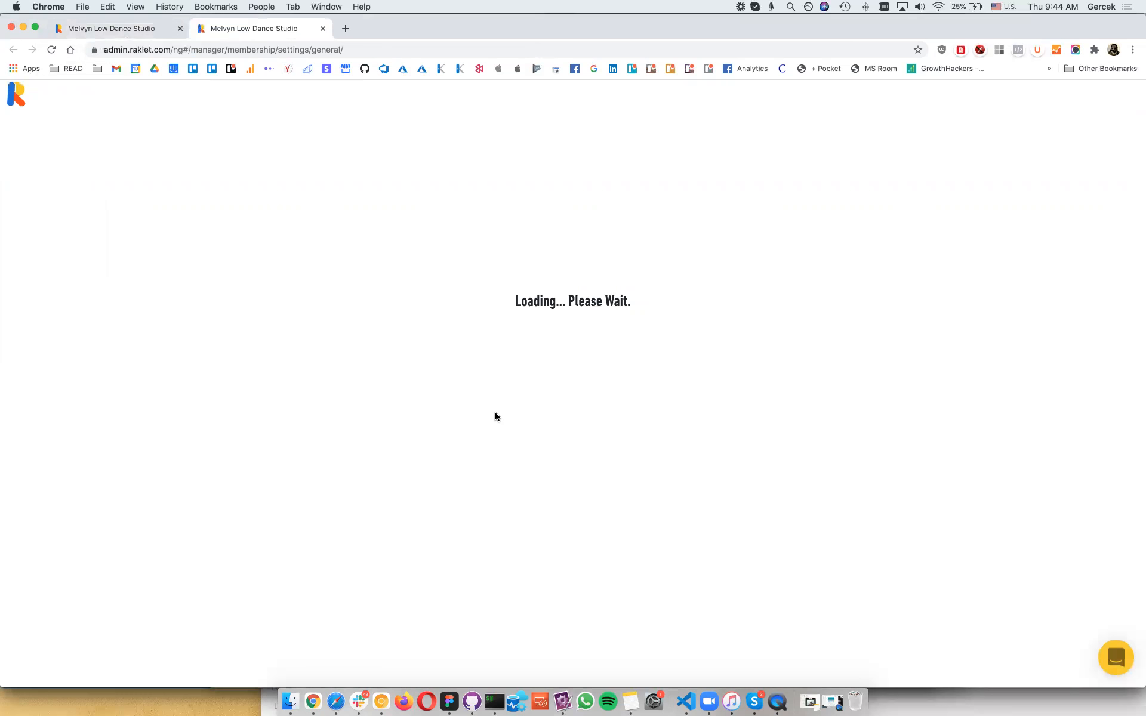
click(134, 28)
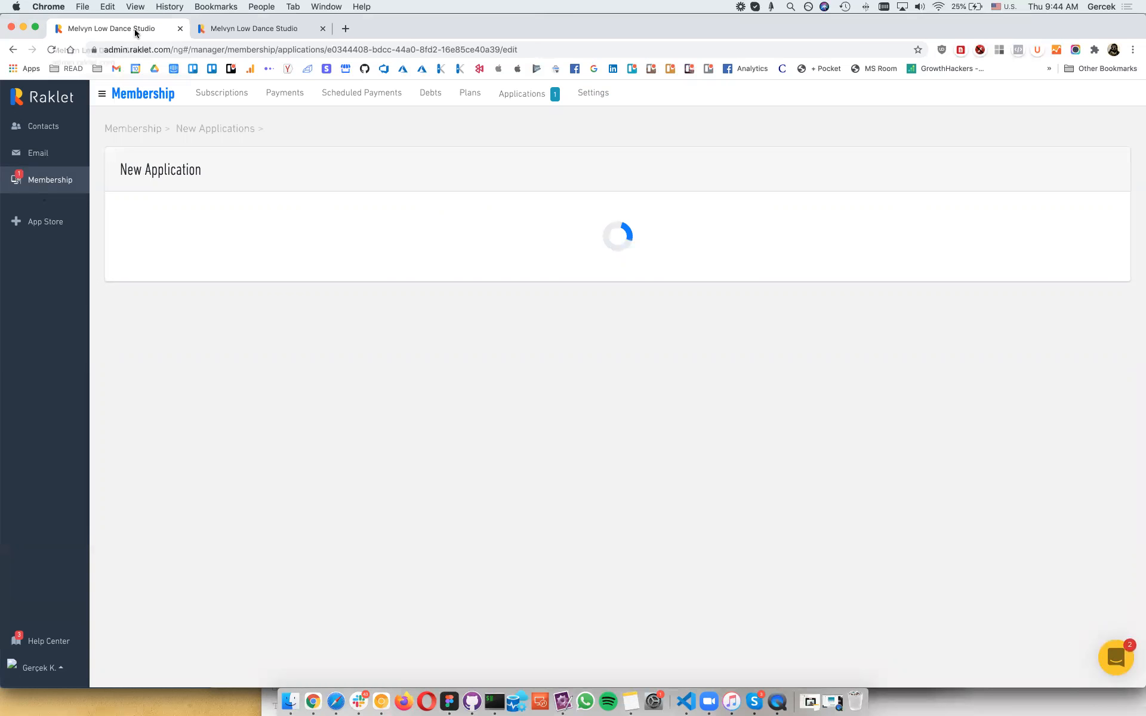
click(564, 96)
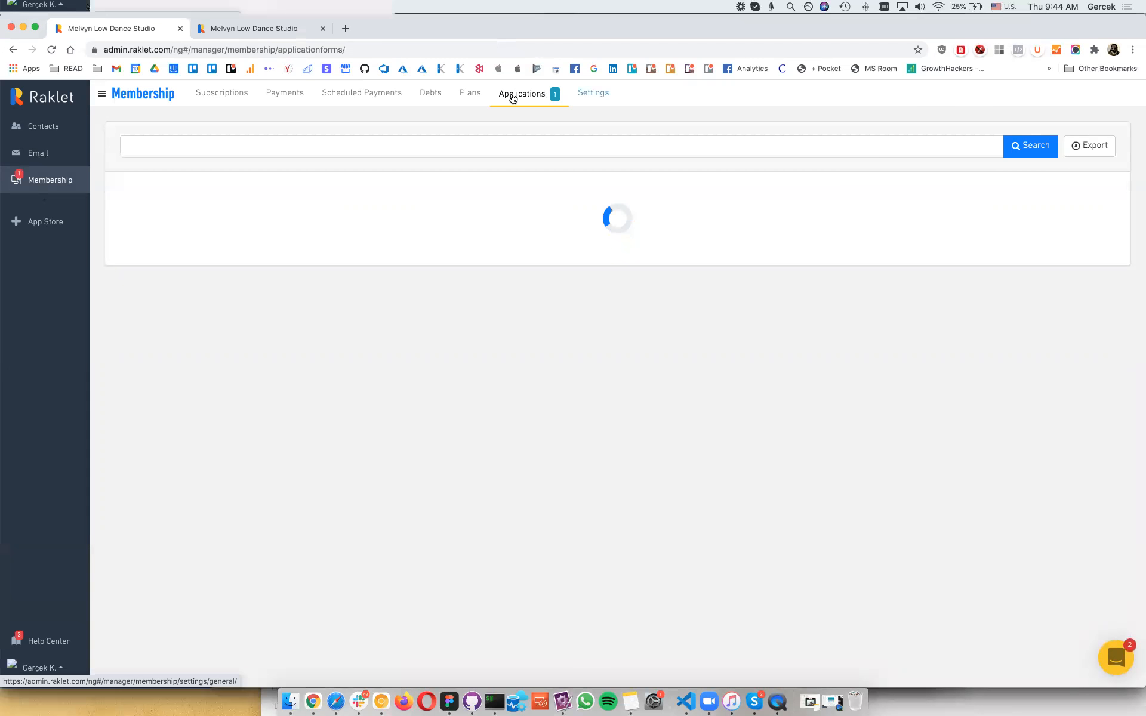
click(252, 29)
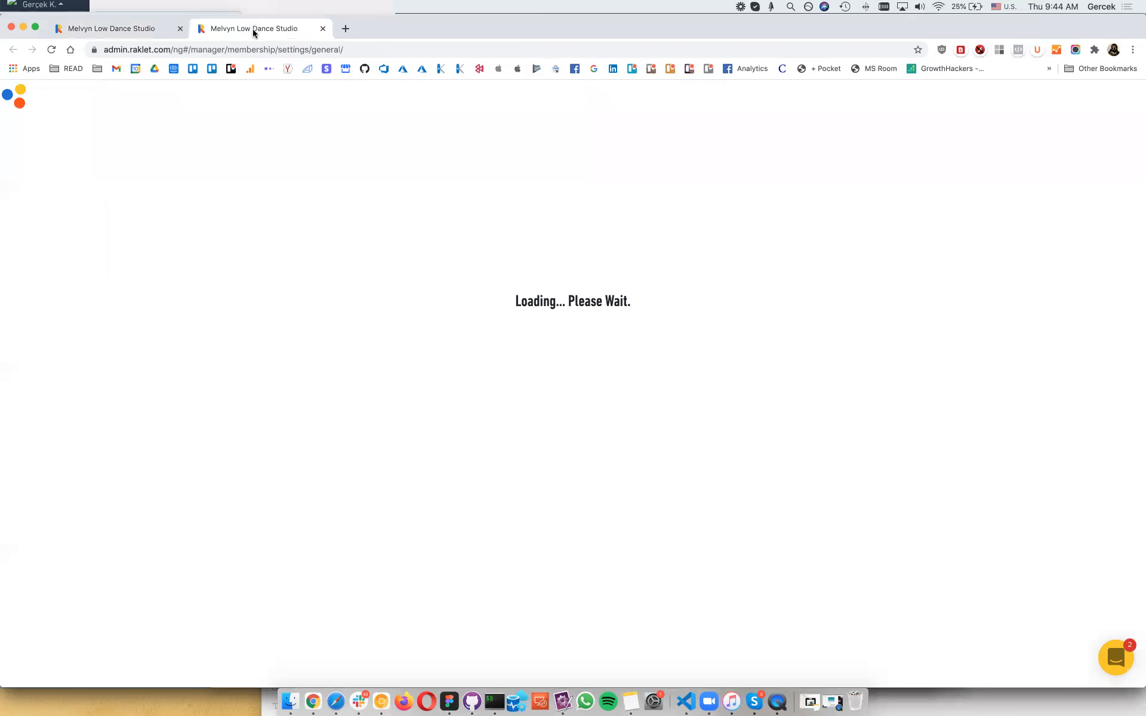
click(124, 30)
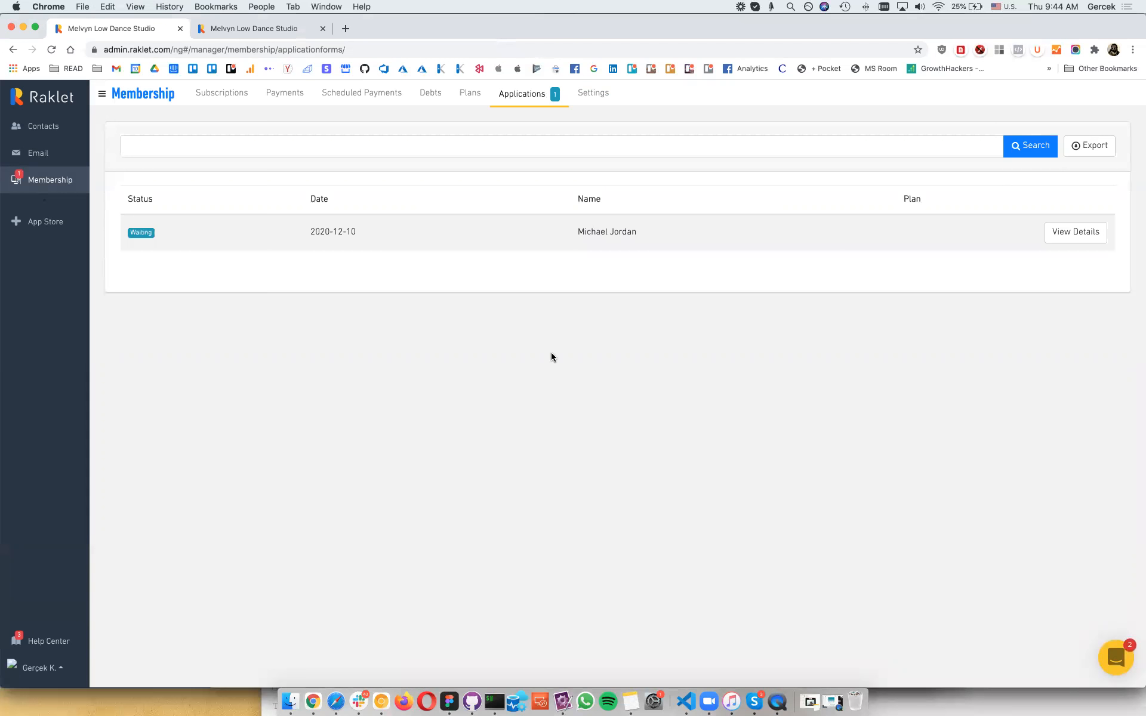
click(588, 97)
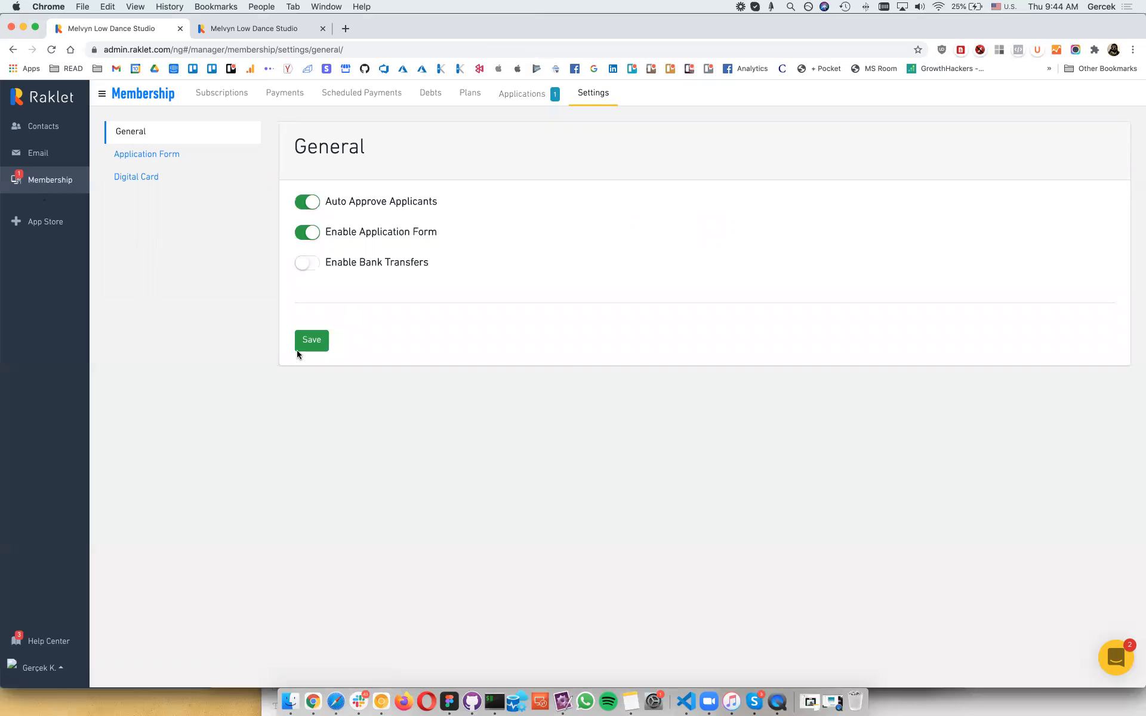
Step: Enable bank transfers with bank info 'Bank info for payments' and save the settings
click(297, 350)
click(286, 103)
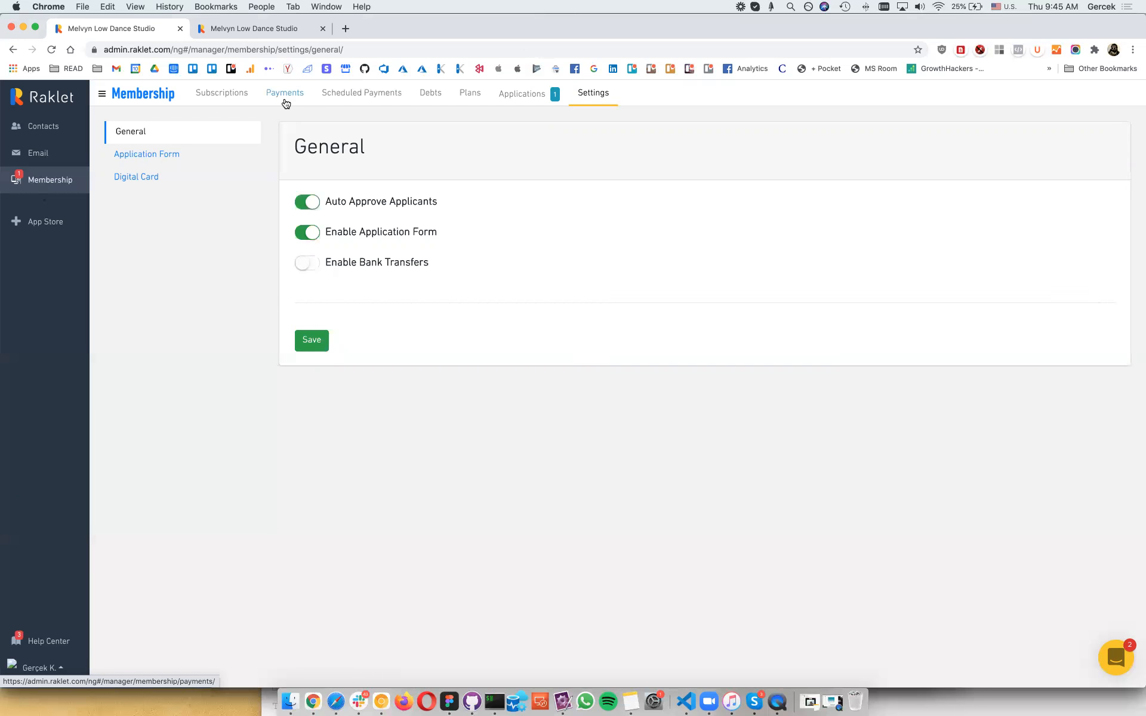
click(307, 263)
click(520, 346)
text(Bak)
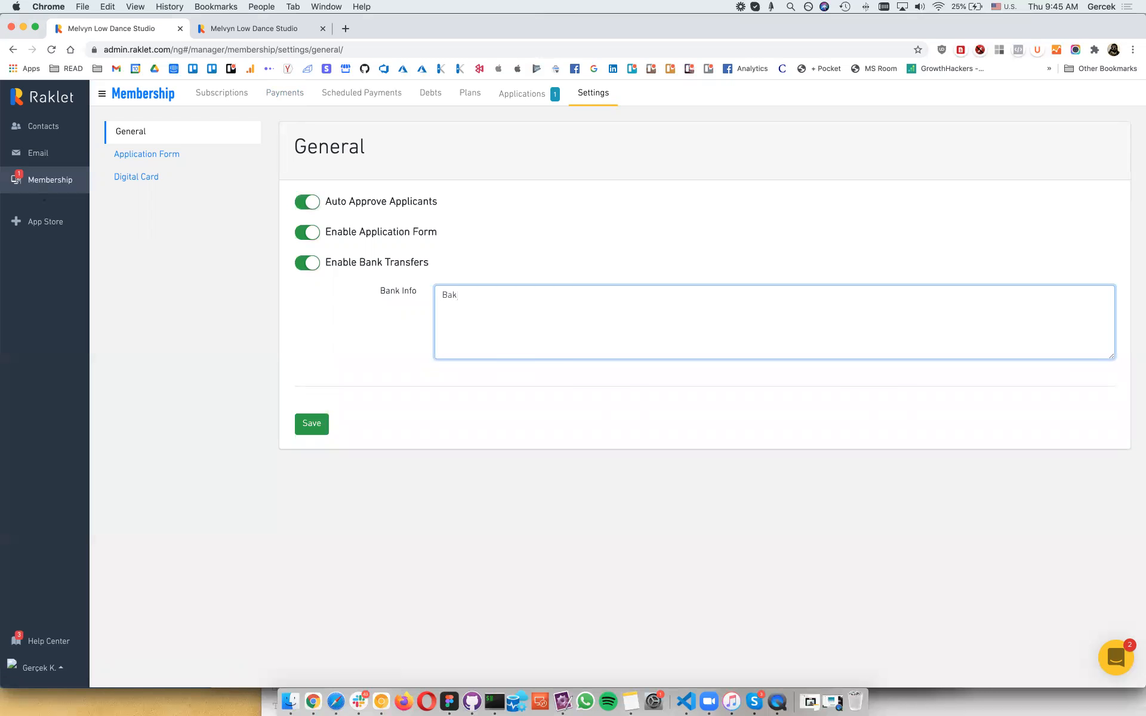
key(BackSpace)
text(nk info p)
key(BackSpace)
text(for payments)
click(311, 430)
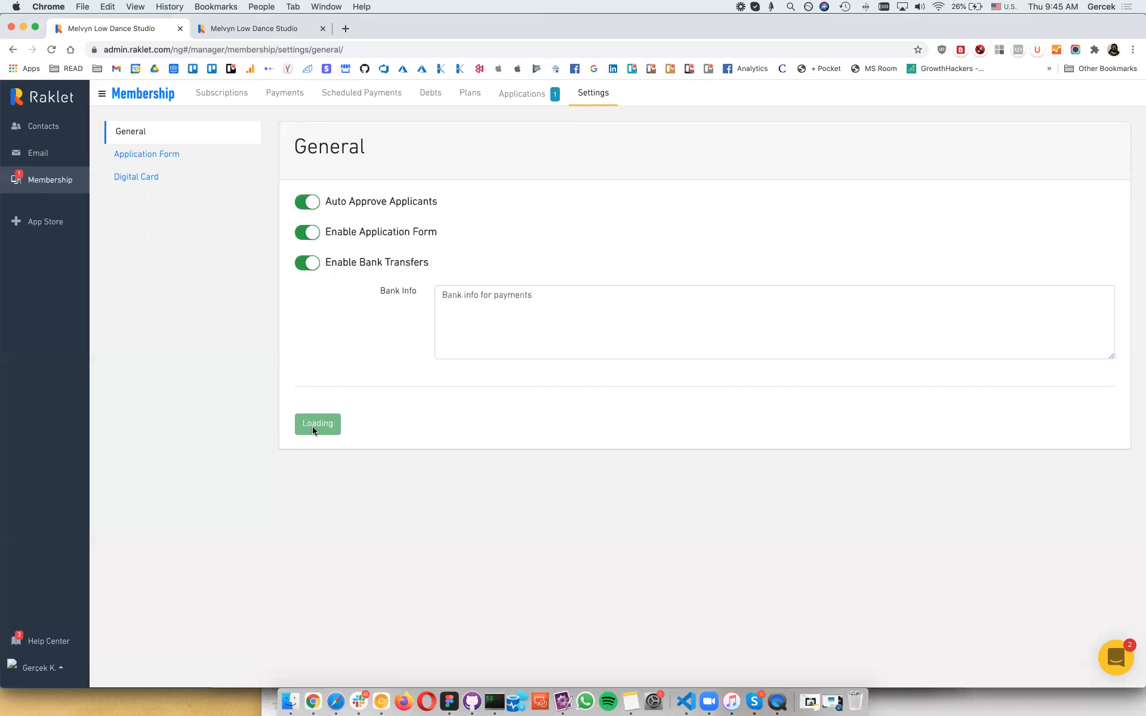
click(179, 166)
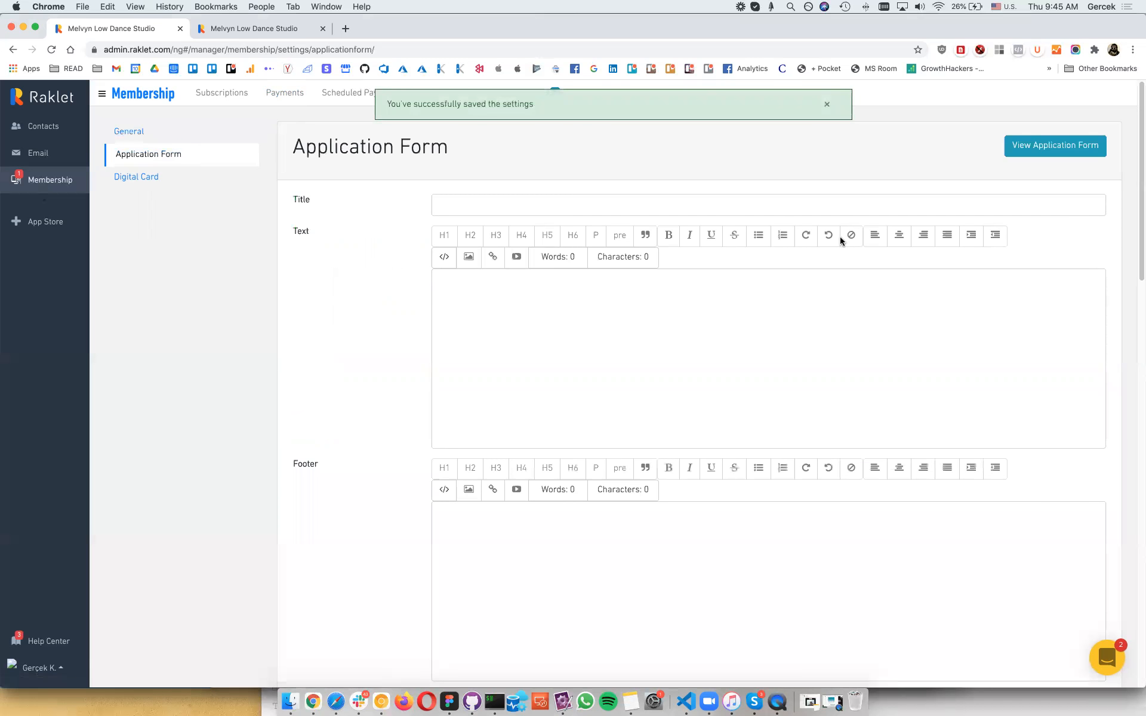
Step: Write 'footer text' as the form footer and a benefits list: lite, regular, extensive
click(825, 107)
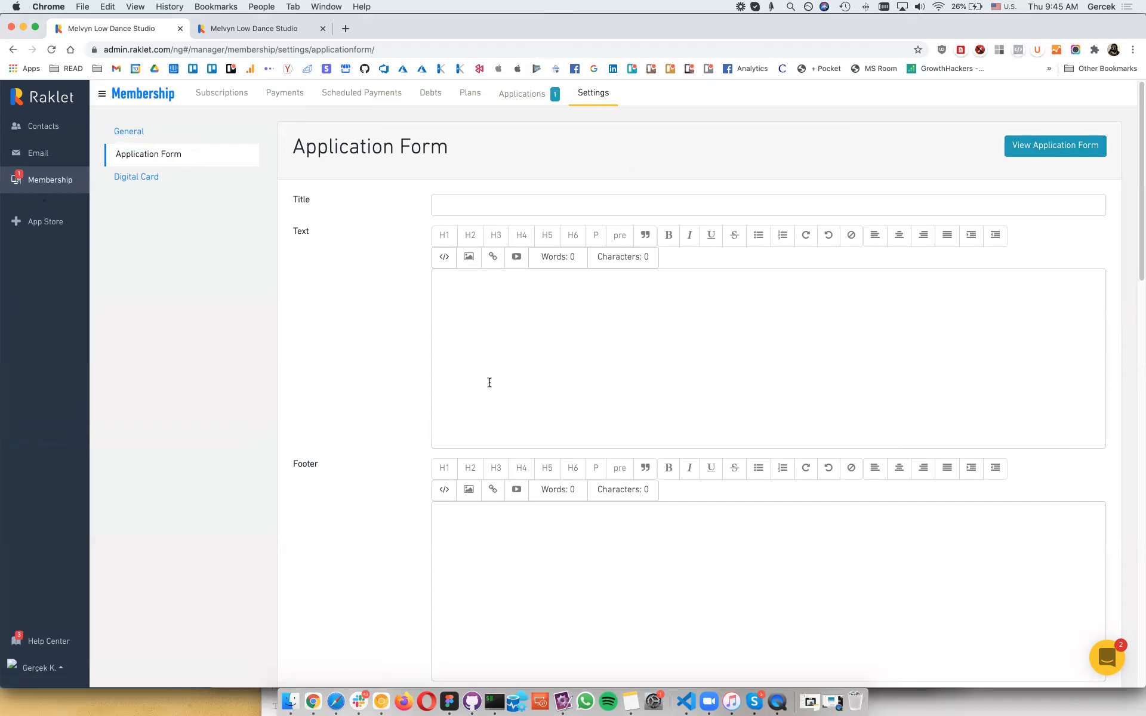
scroll(490, 382, down, 5)
click(560, 253)
text(footer textb)
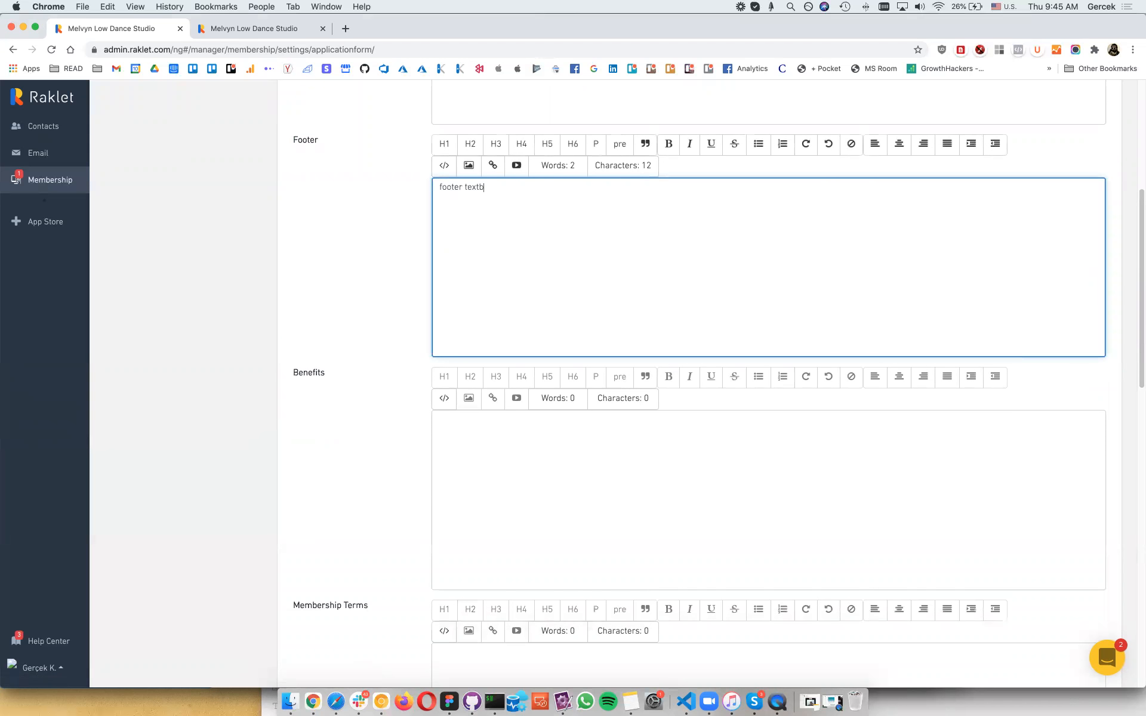
click(528, 527)
text(benefits  )
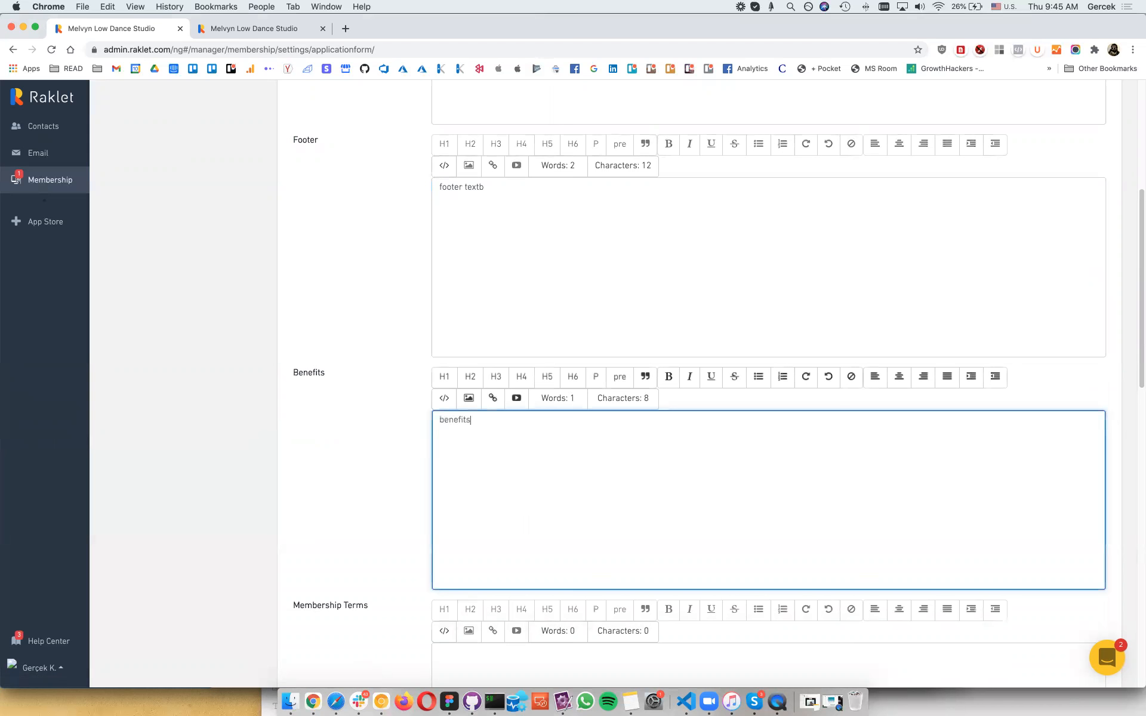
text(-lite -re)
key(BackSpace)
key(BackSpace)
key(BackSpace)
text(-regular )
text(- extensive)
click(444, 443)
key(Down)
scroll(521, 518, down, 2)
Step: Enter 'terms' as Membership Terms and 'agreement' as Membership Agreement
click(521, 518)
text(terms)
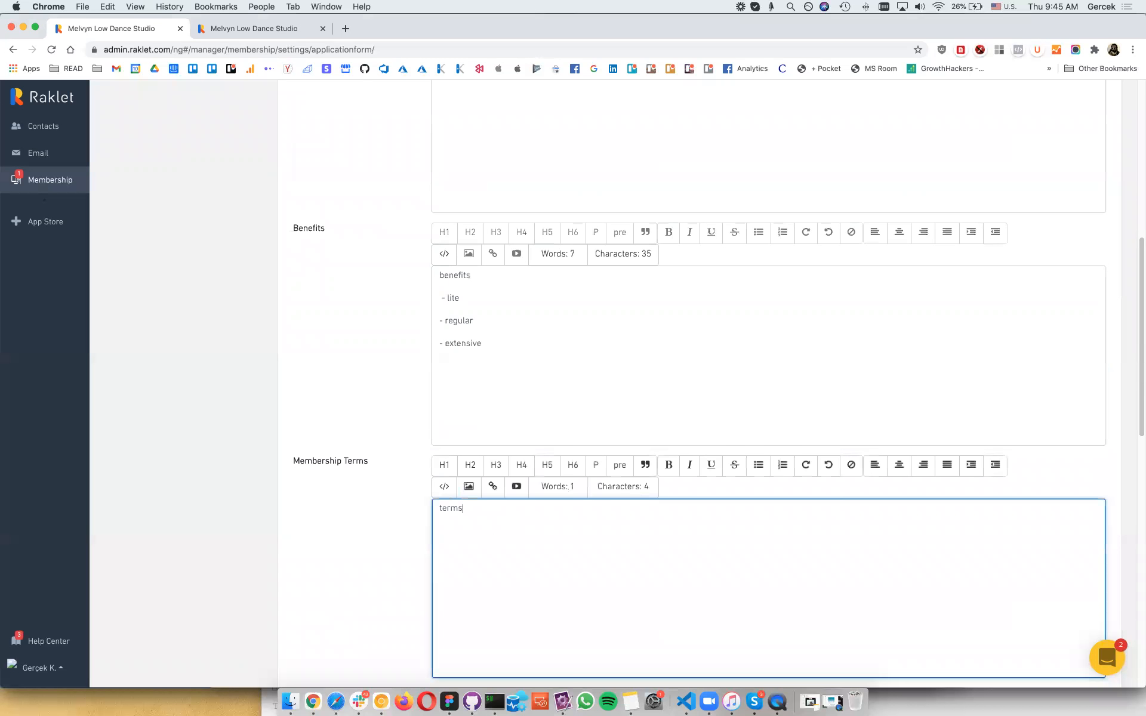
scroll(524, 478, down, 5)
click(524, 478)
text(agreement)
scroll(302, 332, down, 6)
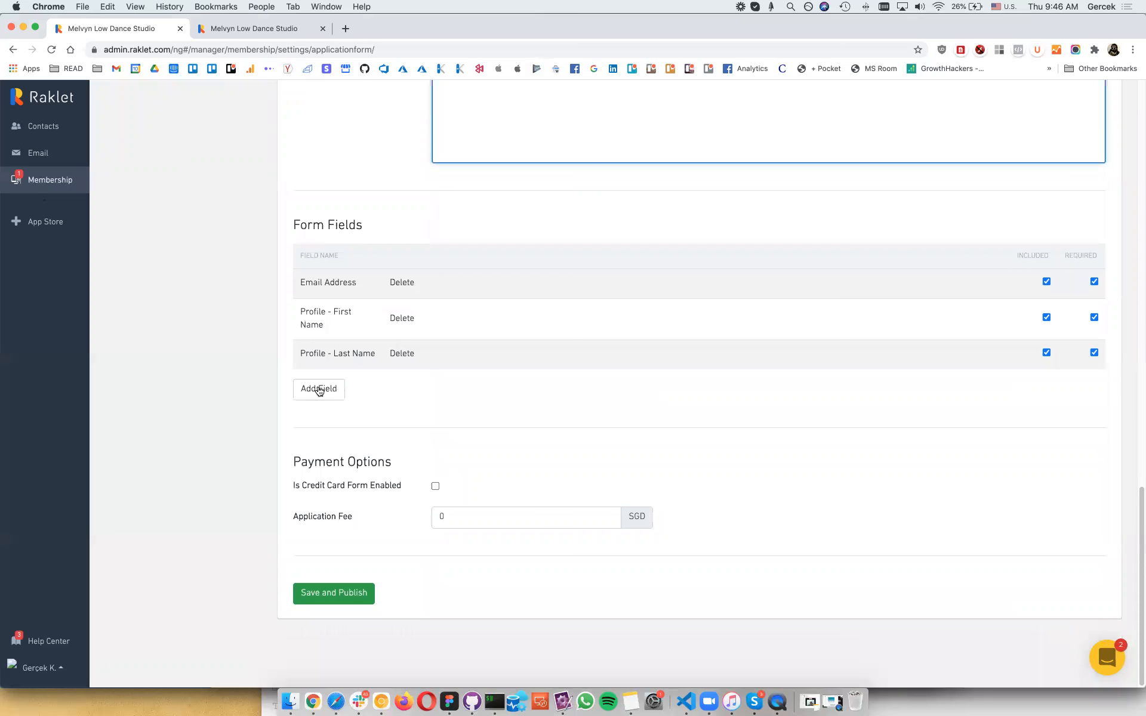
Step: Add the Profile - Birth Date field to the application form
click(319, 389)
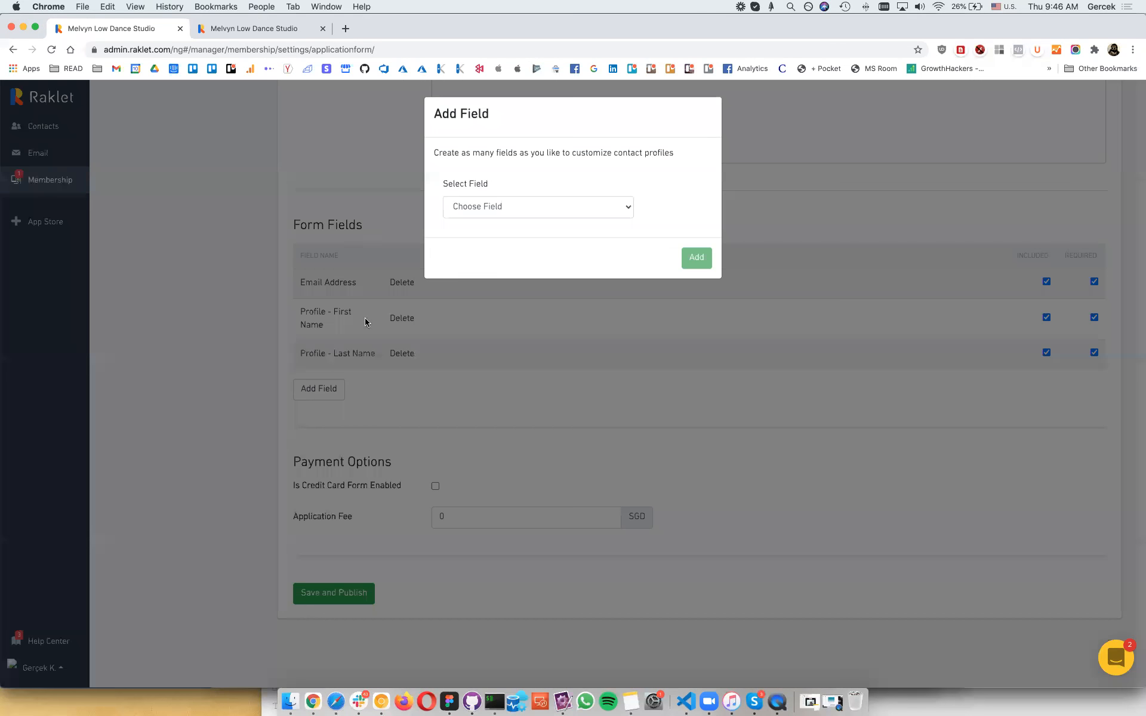
click(522, 210)
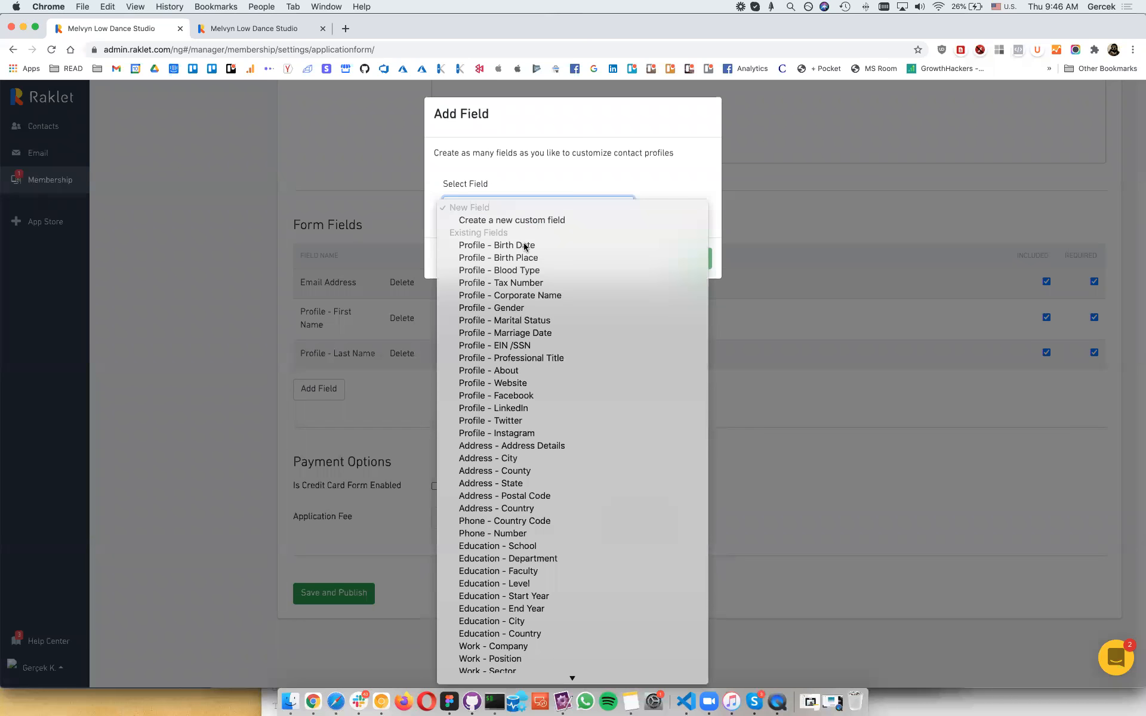
click(609, 245)
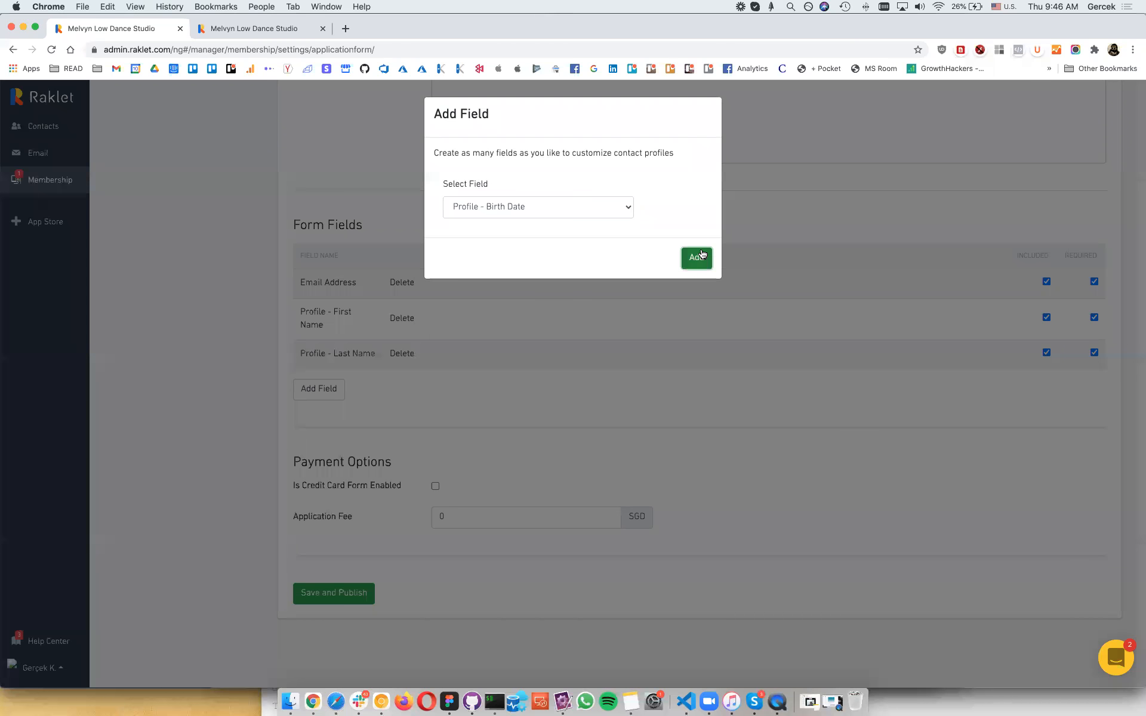
click(693, 257)
Step: Cancel a draft 'Qualification Certificate' custom field, enable the credit card form, then save and publish
click(323, 416)
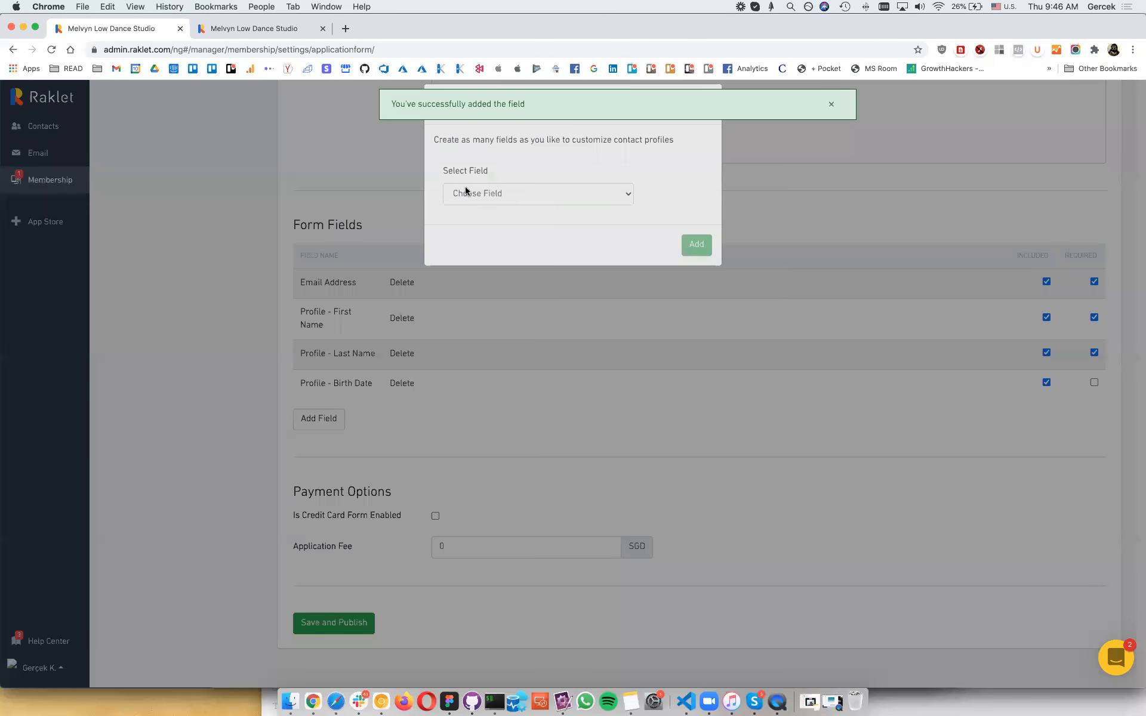
click(474, 204)
click(485, 220)
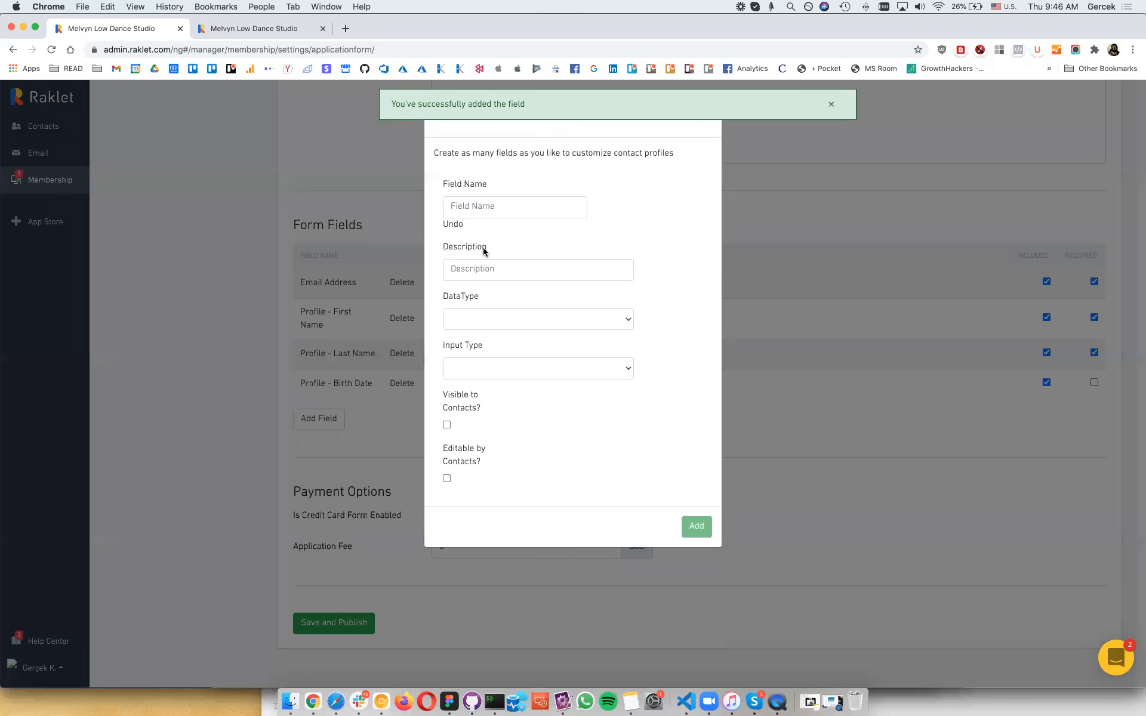
click(484, 203)
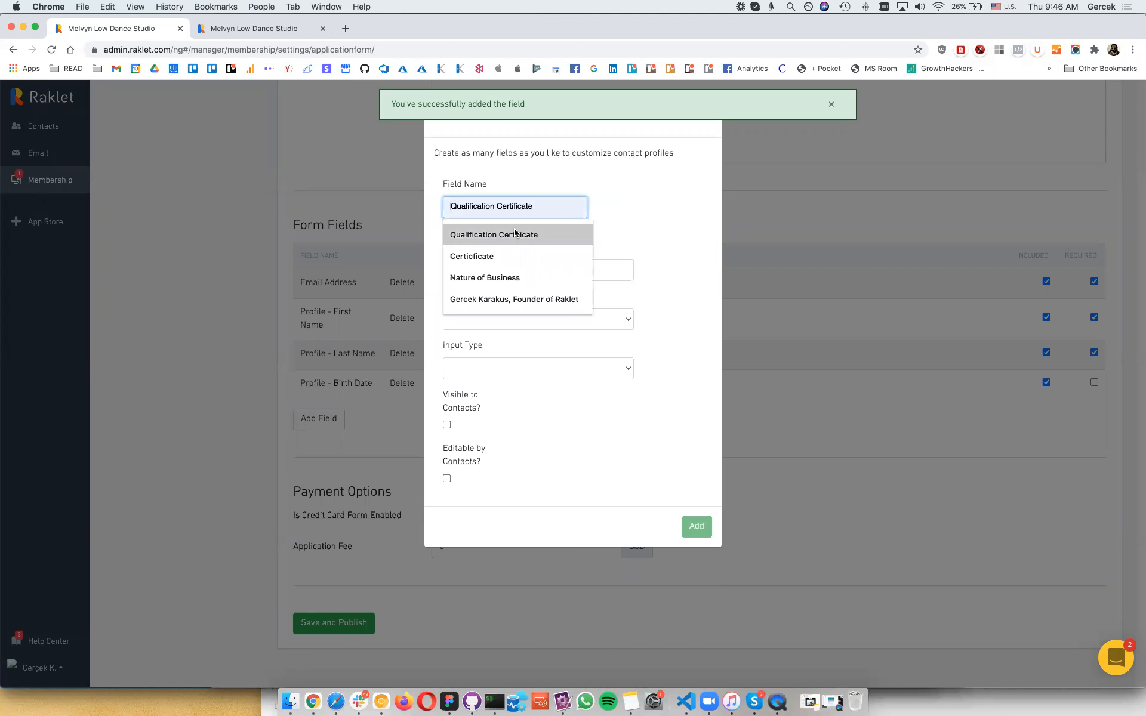
click(520, 233)
click(500, 320)
click(504, 354)
click(504, 368)
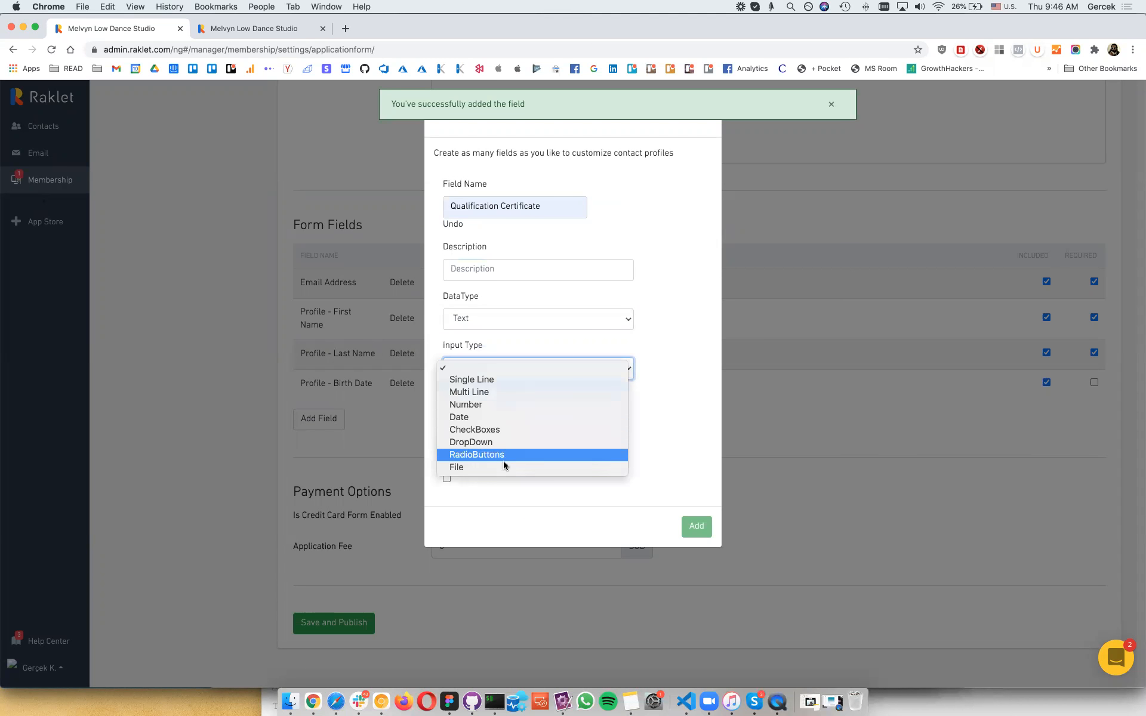
click(672, 358)
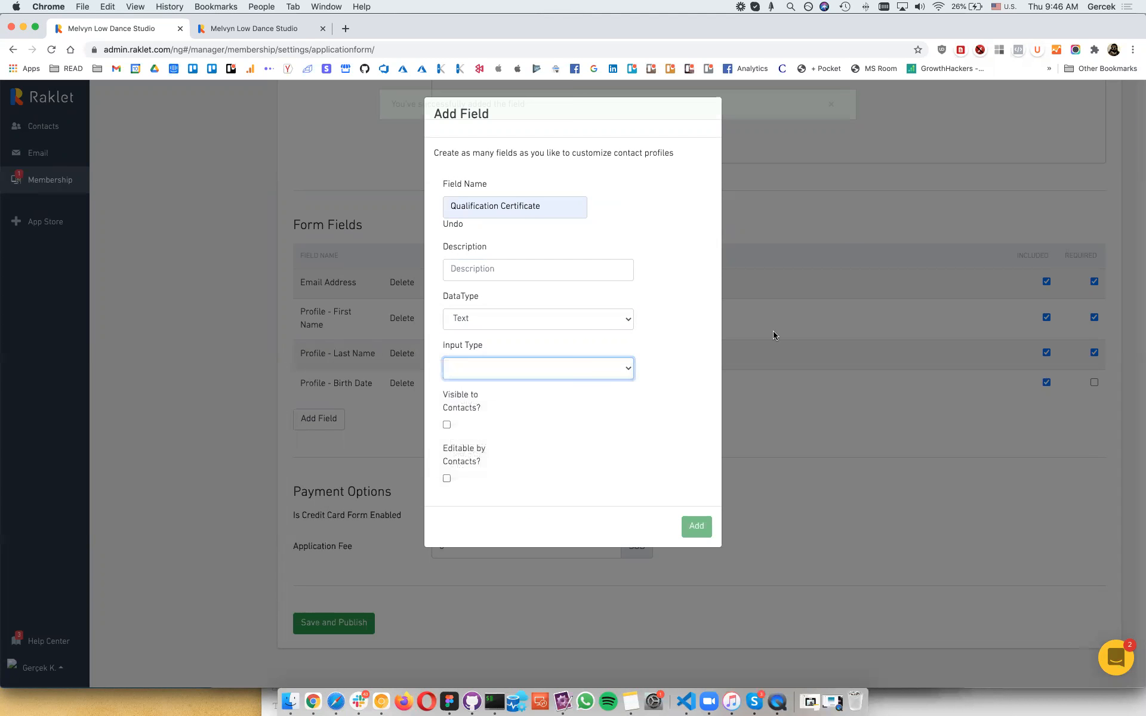
click(772, 331)
click(435, 516)
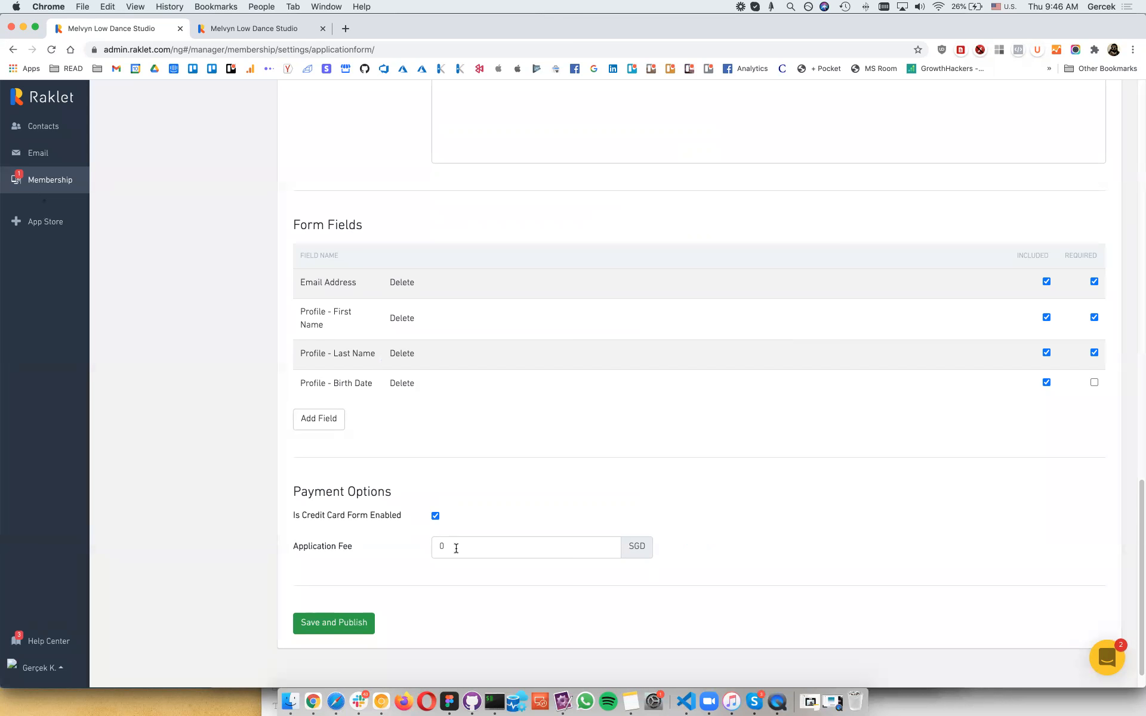
click(349, 625)
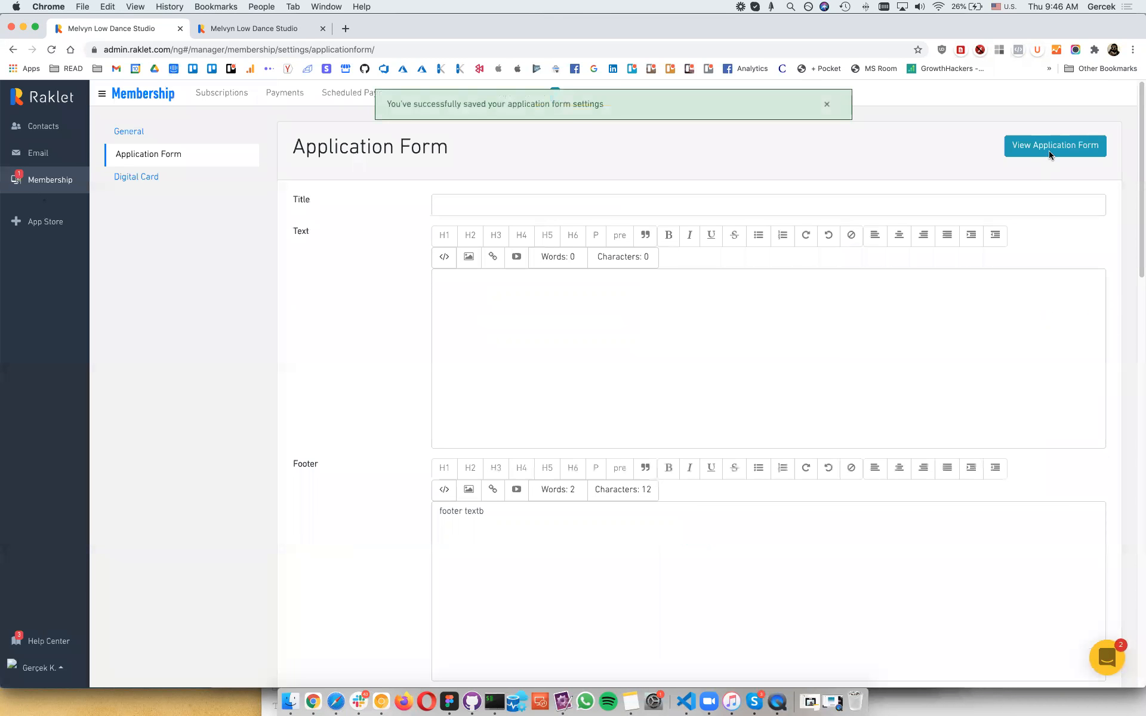
Step: Open the public application form and review the studio description and membership terms of use
click(1049, 155)
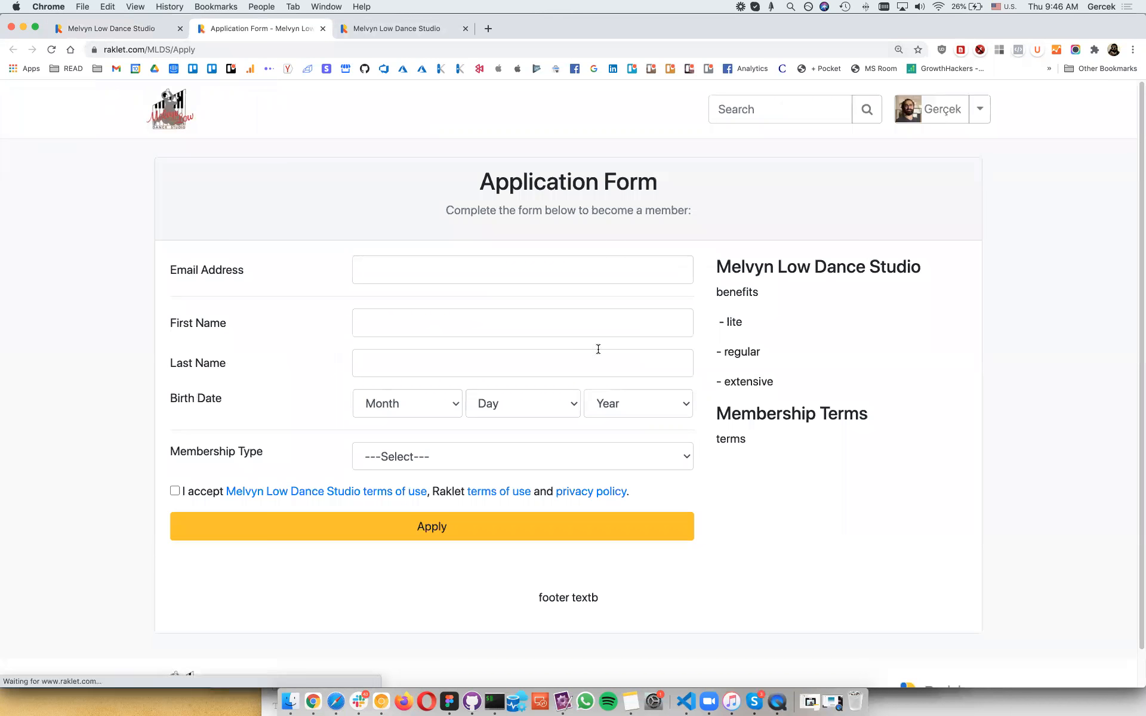
drag(732, 267, 742, 364)
drag(716, 413, 748, 442)
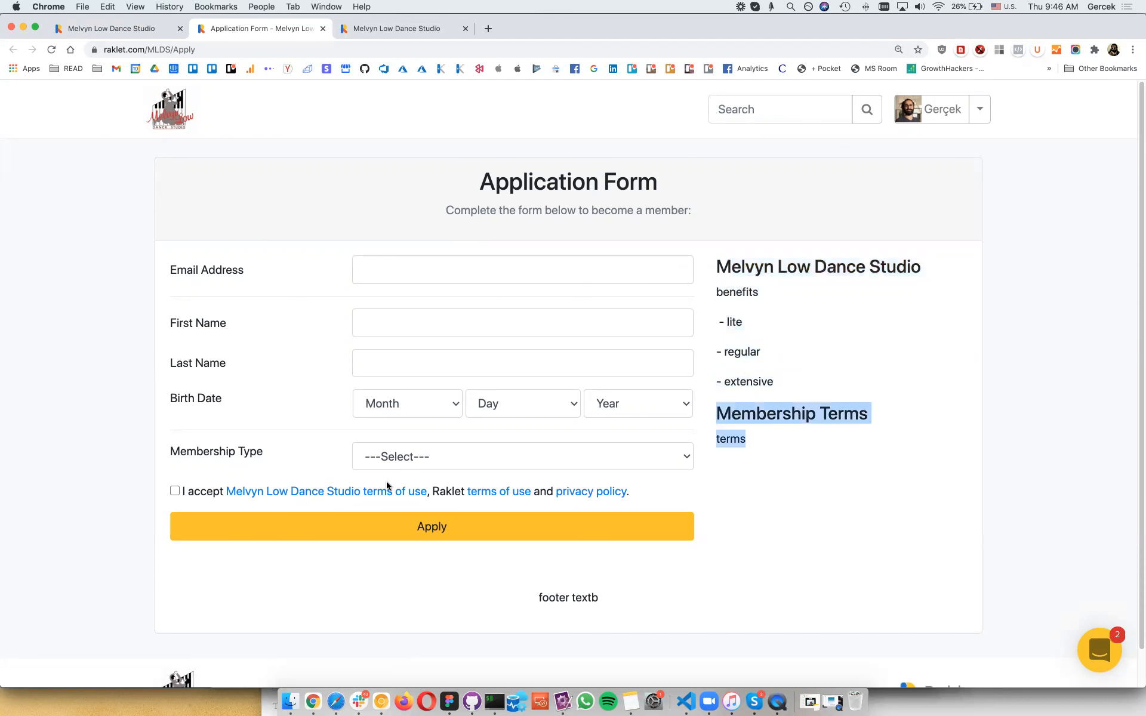
click(340, 496)
click(643, 365)
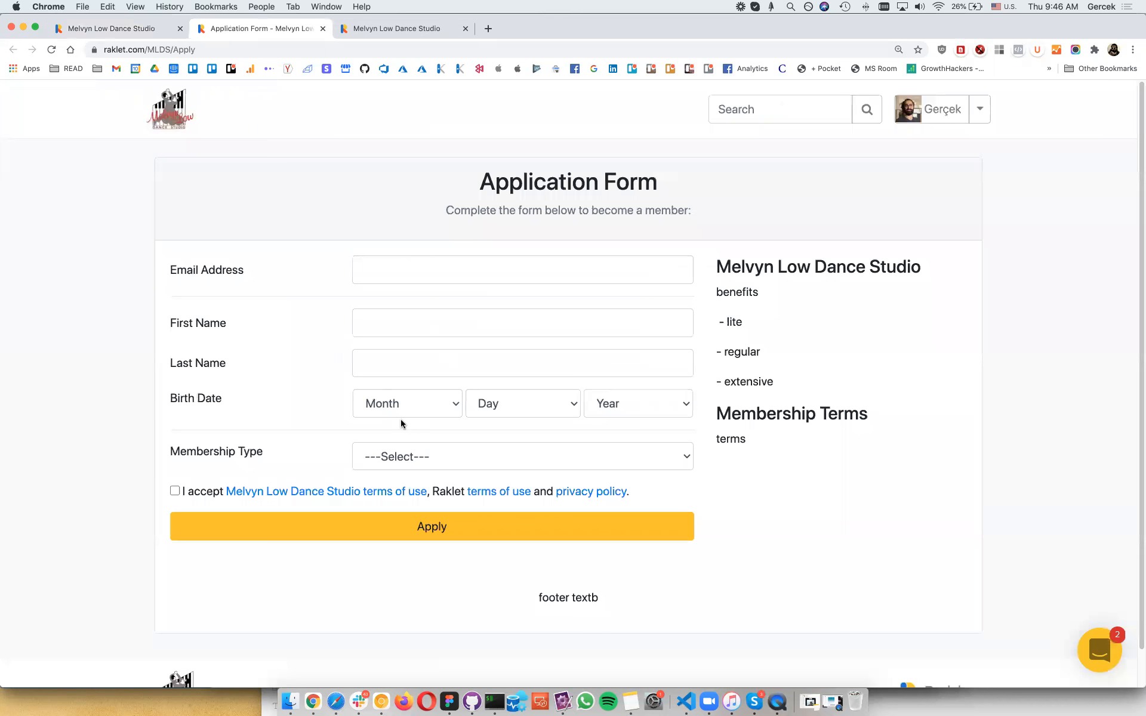
Step: Choose the Lite membership plan and enter the applicant's email, first name and last name
click(425, 458)
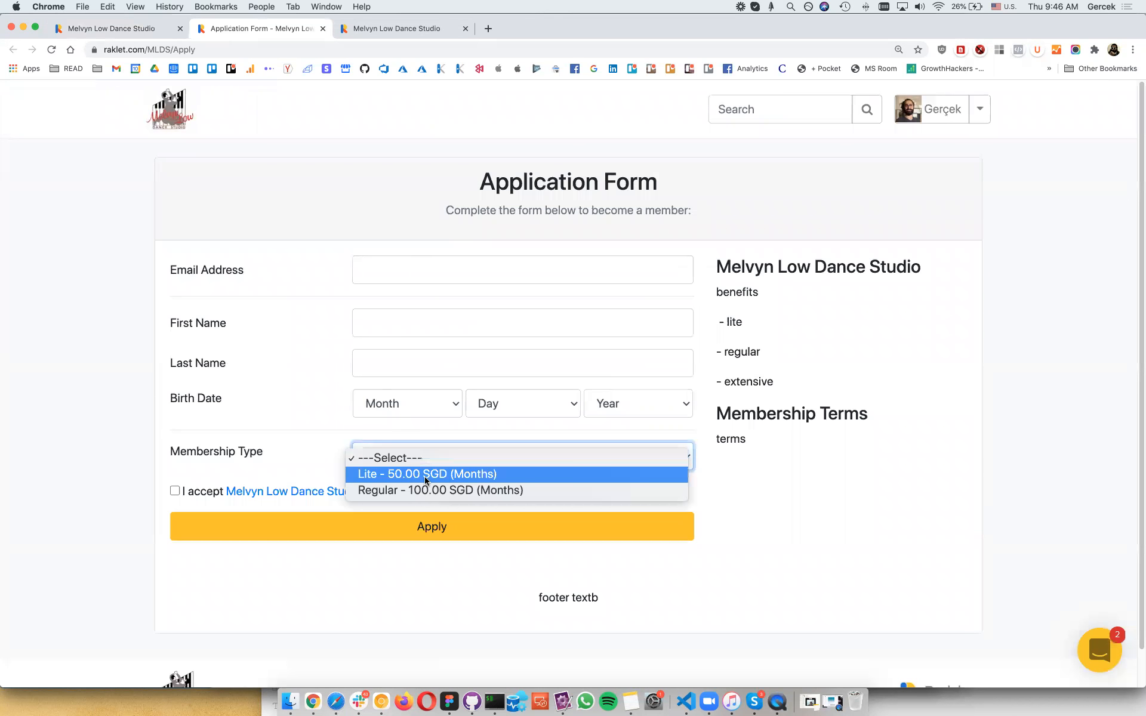
click(420, 474)
click(414, 263)
key(Tab)
text(Kobe)
key(Tab)
text(Bryant)
key(Tab)
key(Tab)
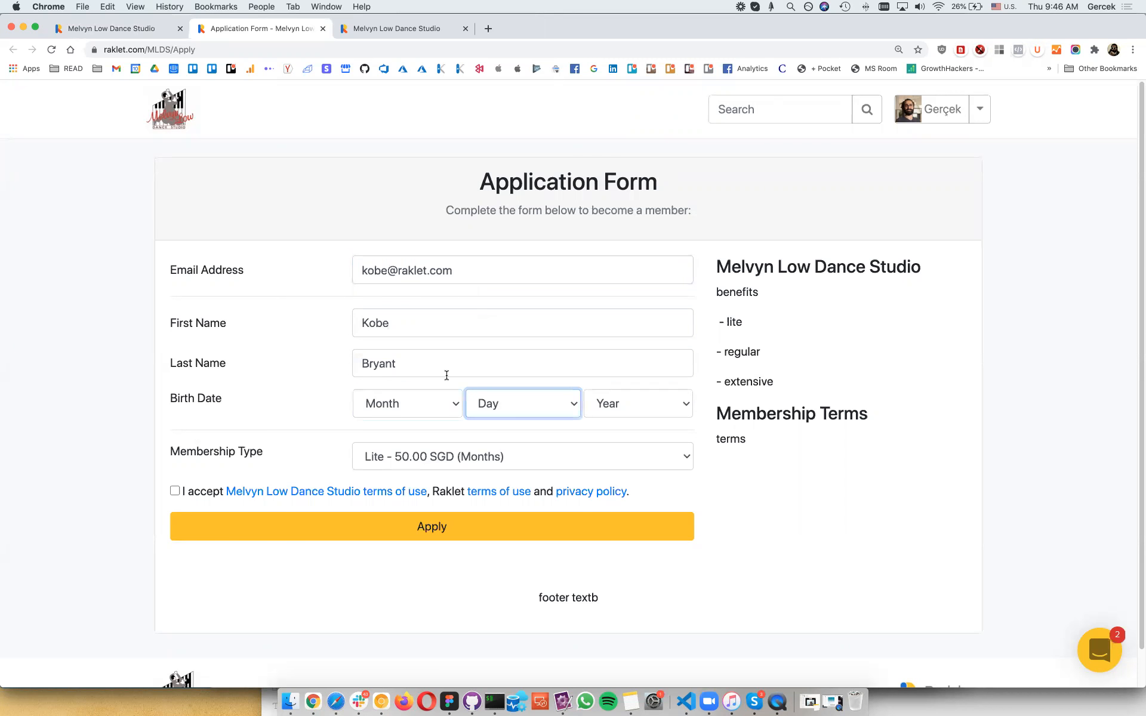
Step: Accept the terms, set birth date to January 1, 1963, and submit the application
click(175, 490)
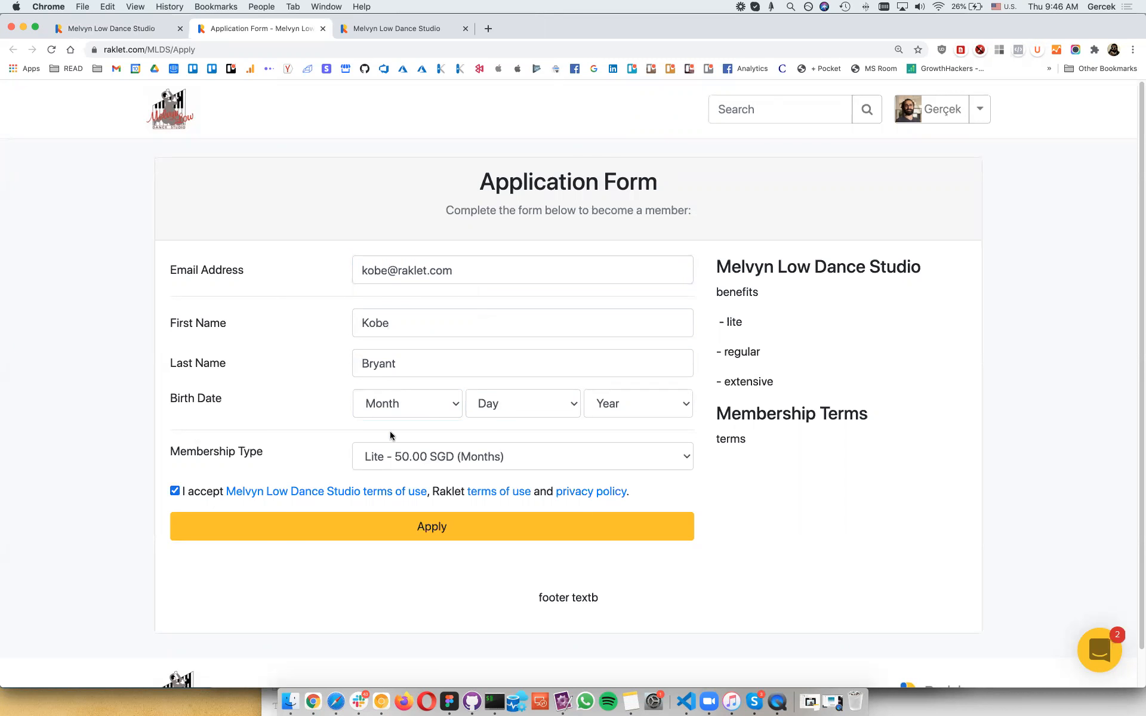
click(404, 417)
click(394, 419)
click(524, 403)
click(649, 404)
click(653, 402)
scroll(625, 606, down, 5)
click(625, 566)
click(579, 540)
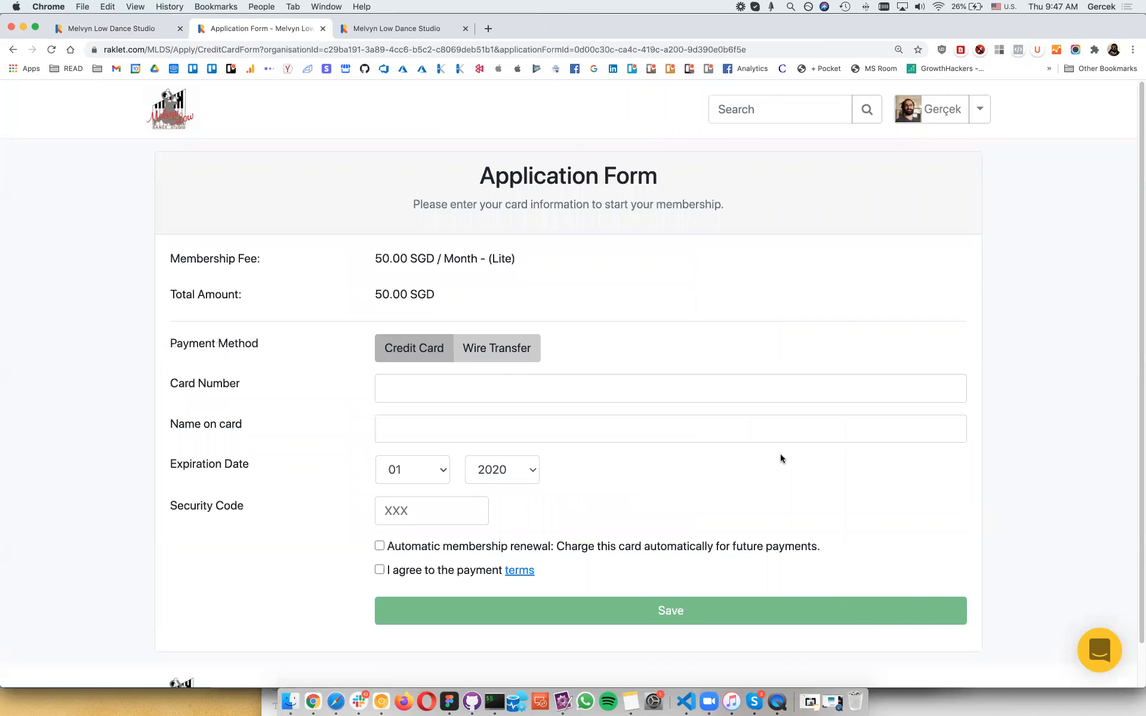
Step: Compare Wire Transfer and Credit Card payment options, reviewing the bank details and payment reference
scroll(486, 326, down, 1)
click(497, 324)
click(411, 346)
scroll(481, 337, down, 1)
click(481, 336)
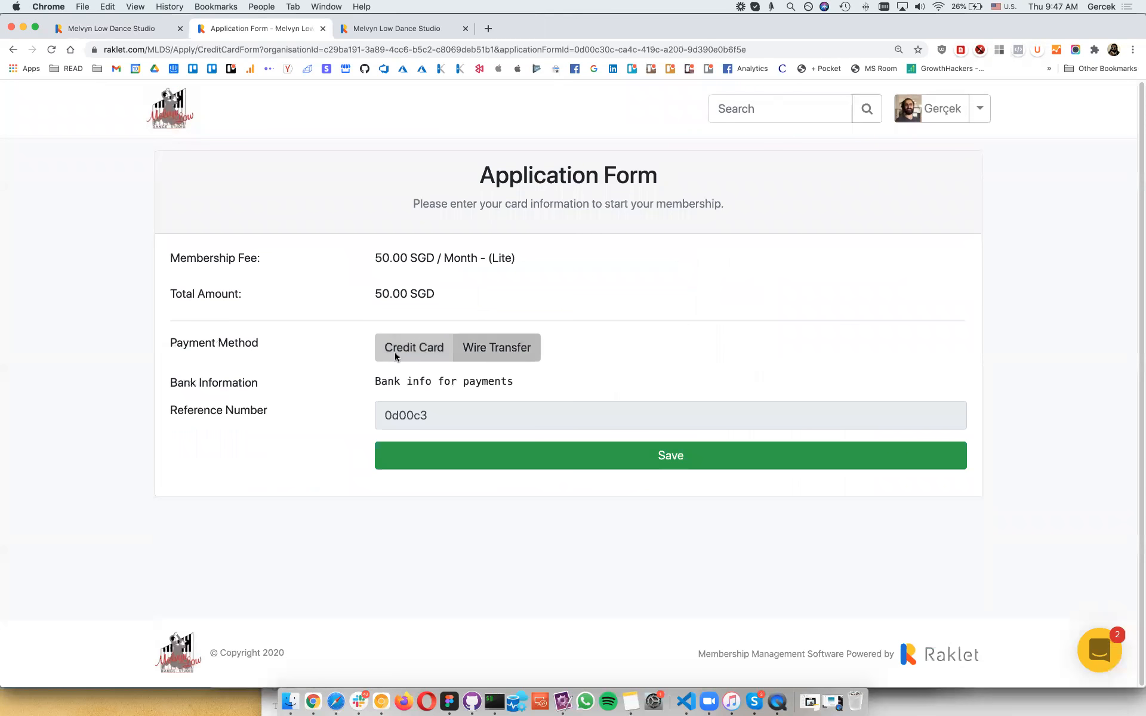
click(400, 334)
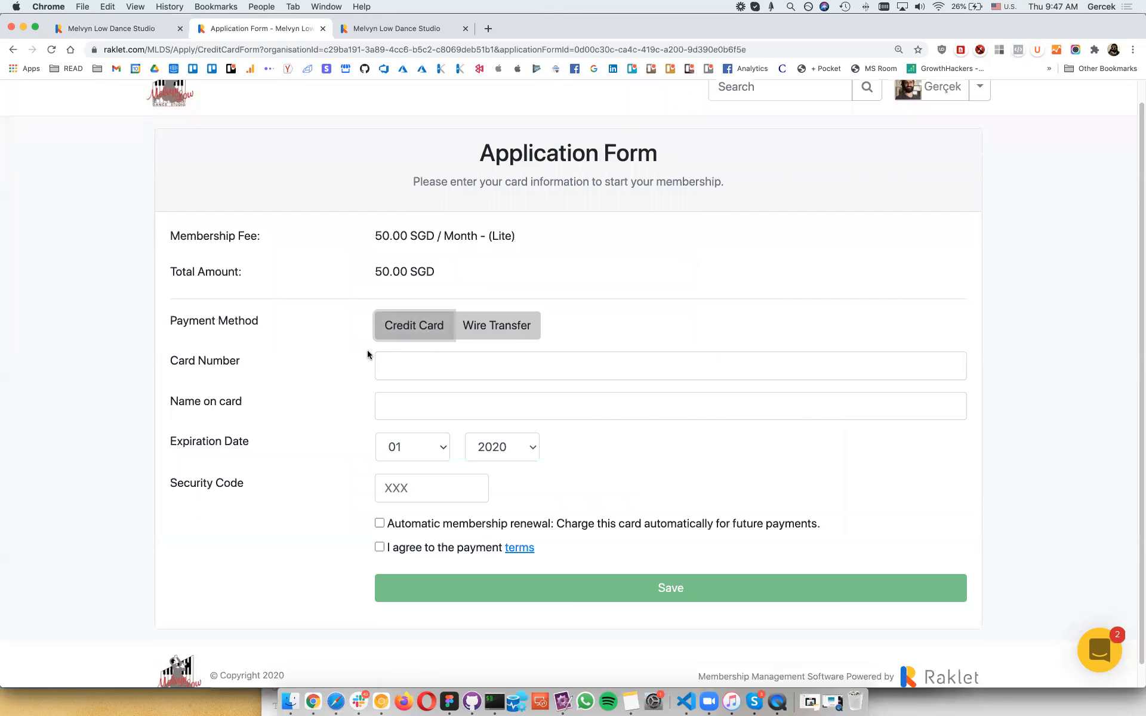
click(491, 335)
triple_click(426, 386)
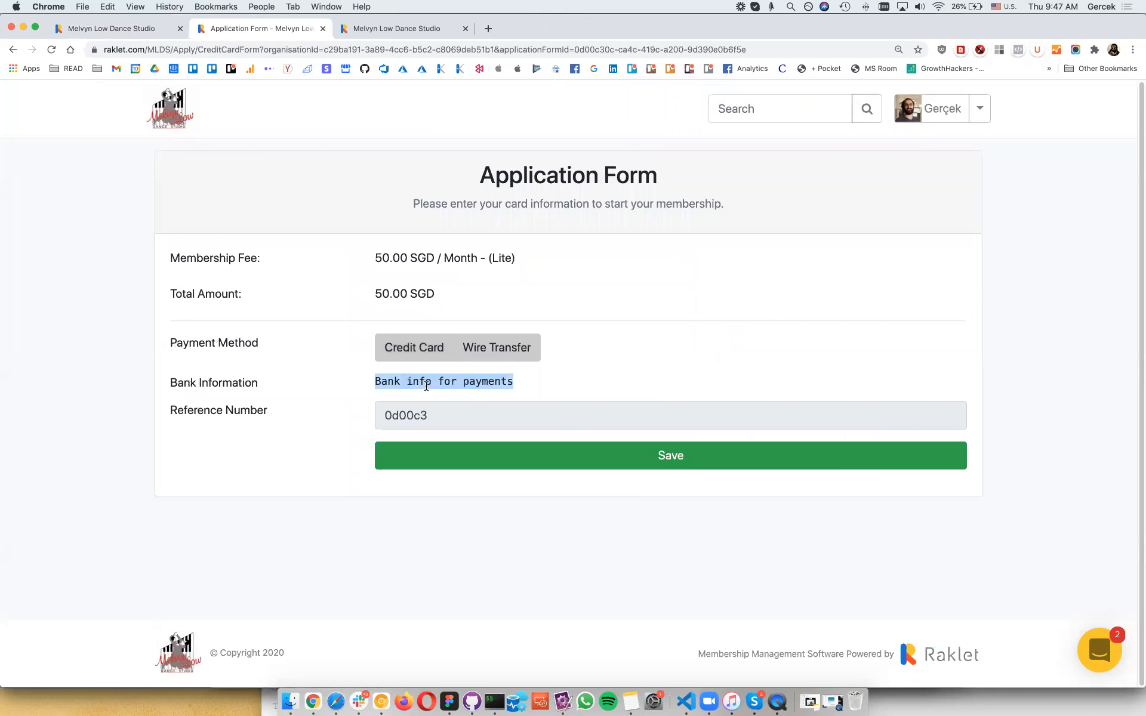
double_click(395, 421)
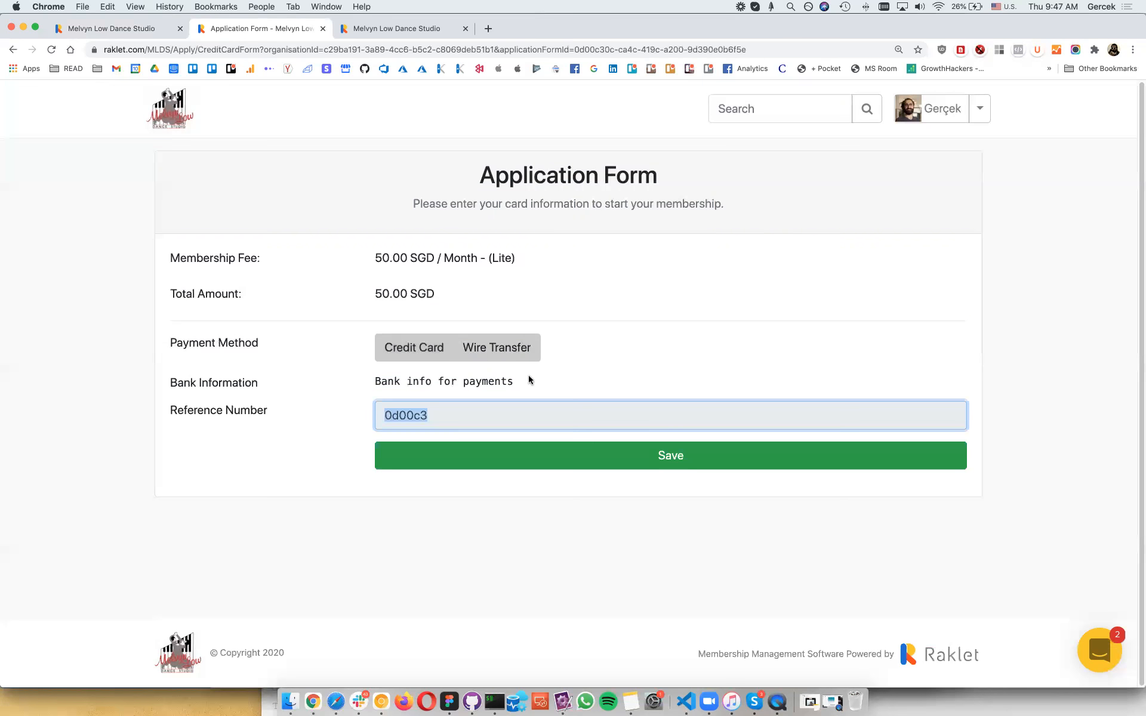
click(414, 357)
Step: Pay by credit card with automatic renewal and payment terms agreed, then return to admin settings
click(409, 385)
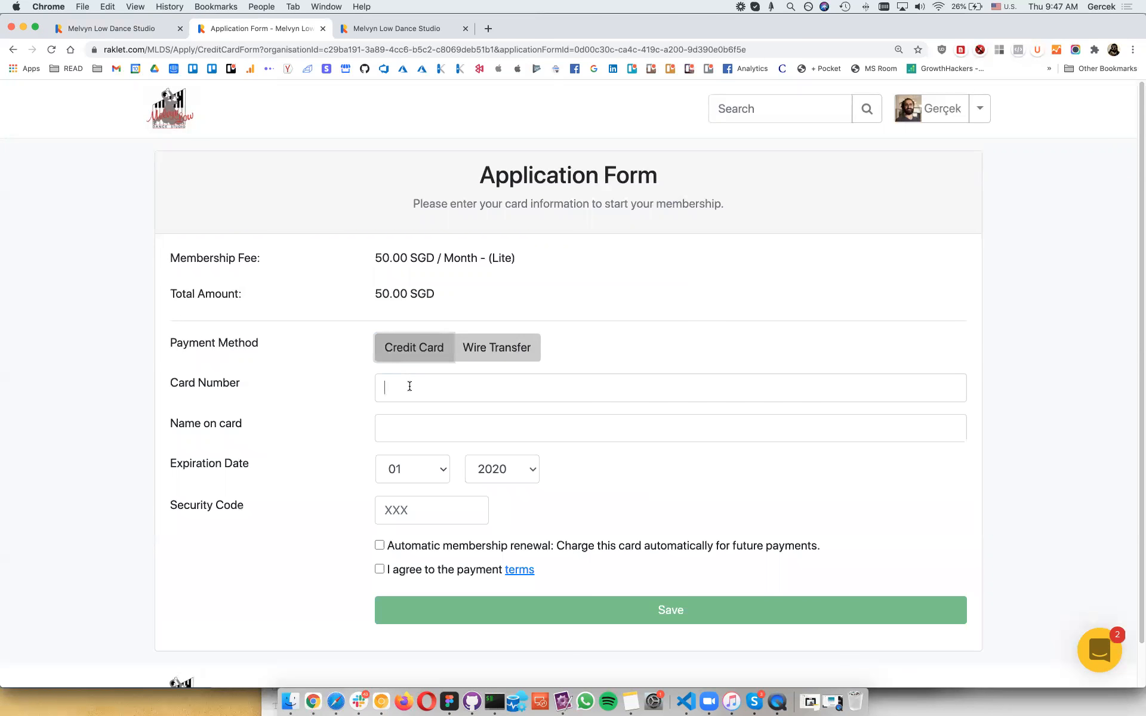
click(440, 548)
click(418, 570)
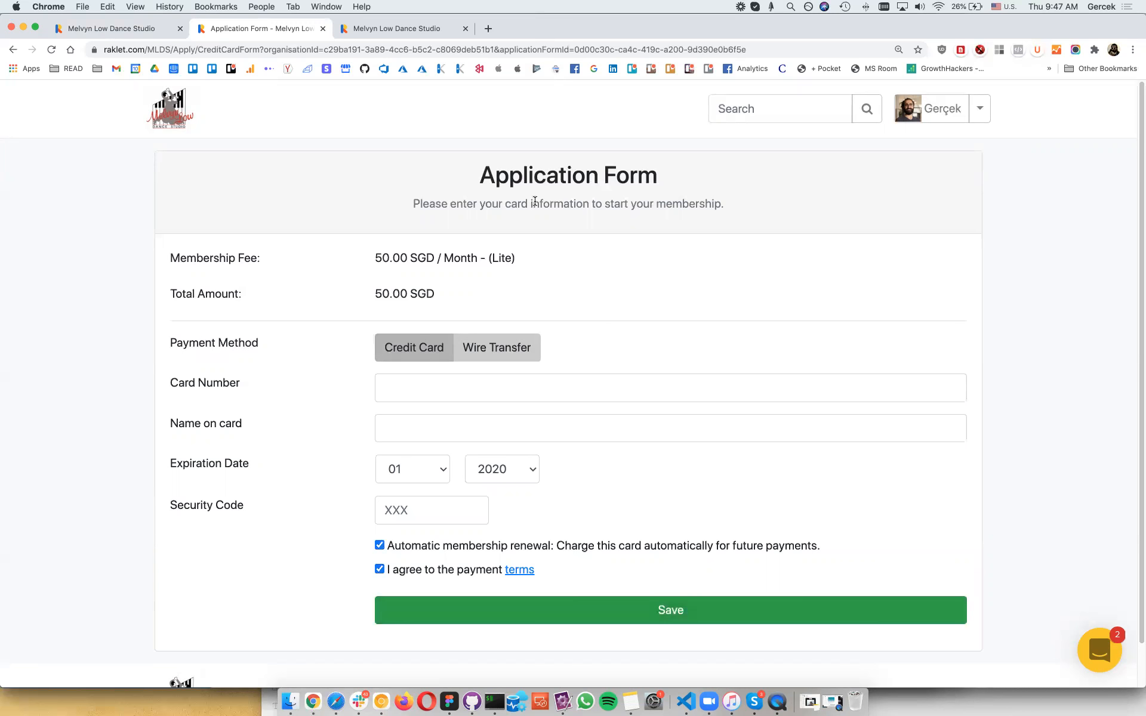
scroll(485, 300, down, 2)
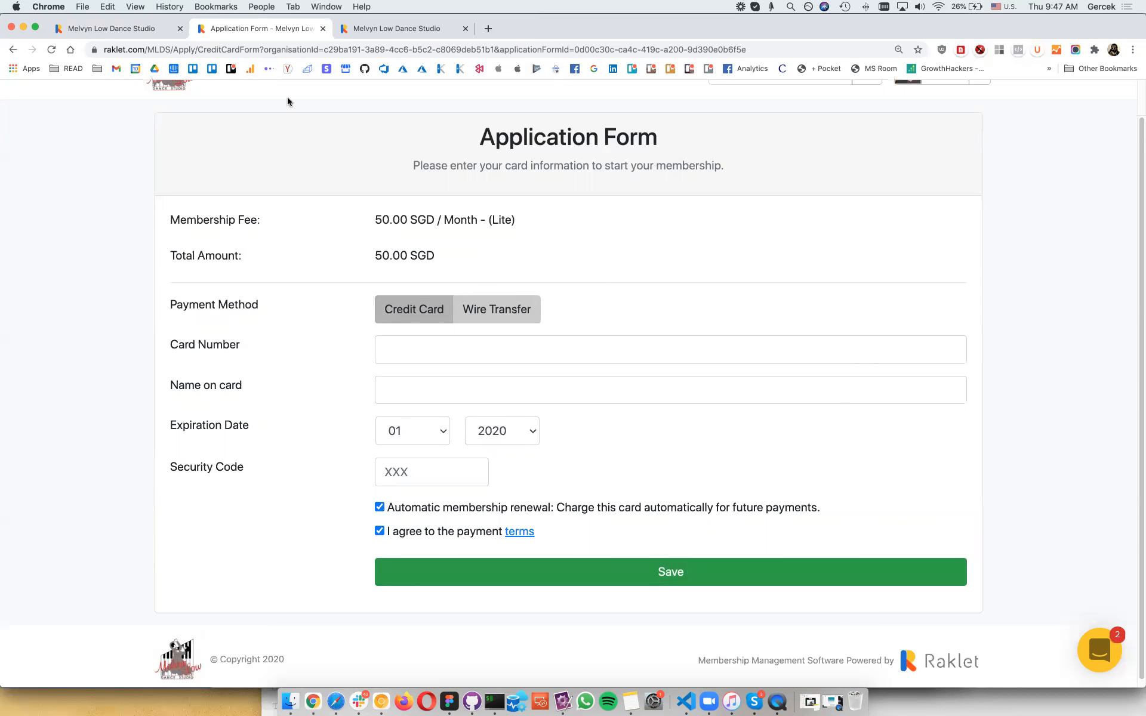
drag(445, 258, 372, 222)
click(443, 260)
double_click(414, 253)
key(ctrl+shift+Tab)
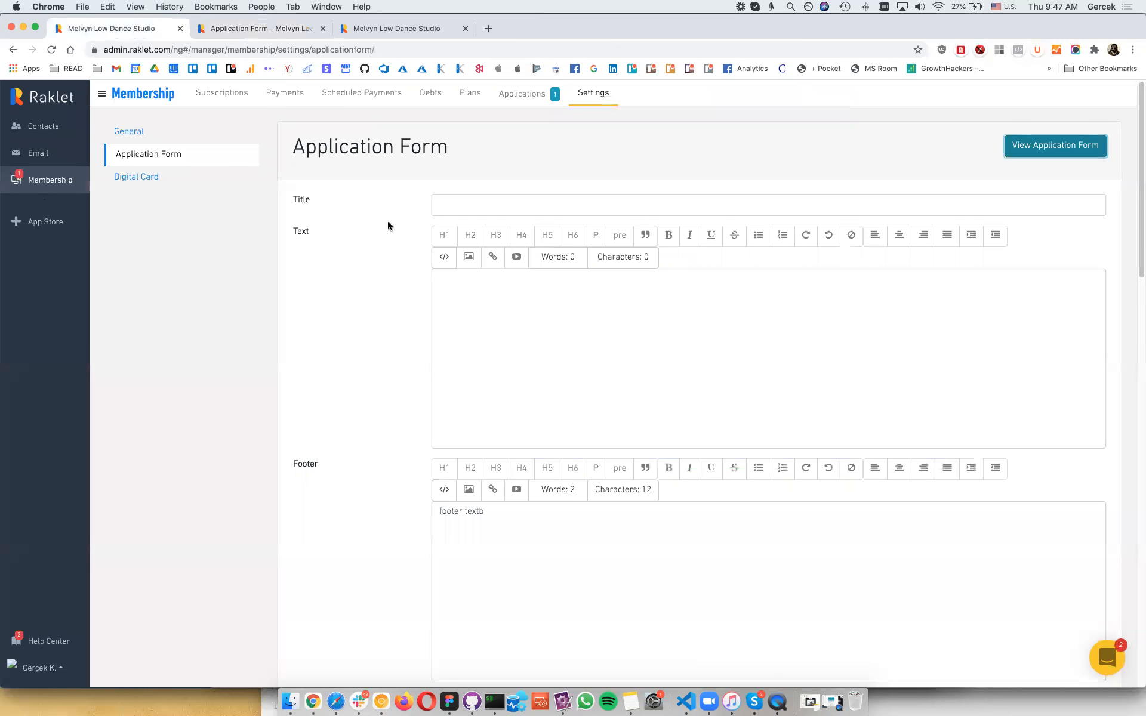
Step: Approve the new Lite-plan application from Membership > Applications and view the contact's Details tab
click(520, 94)
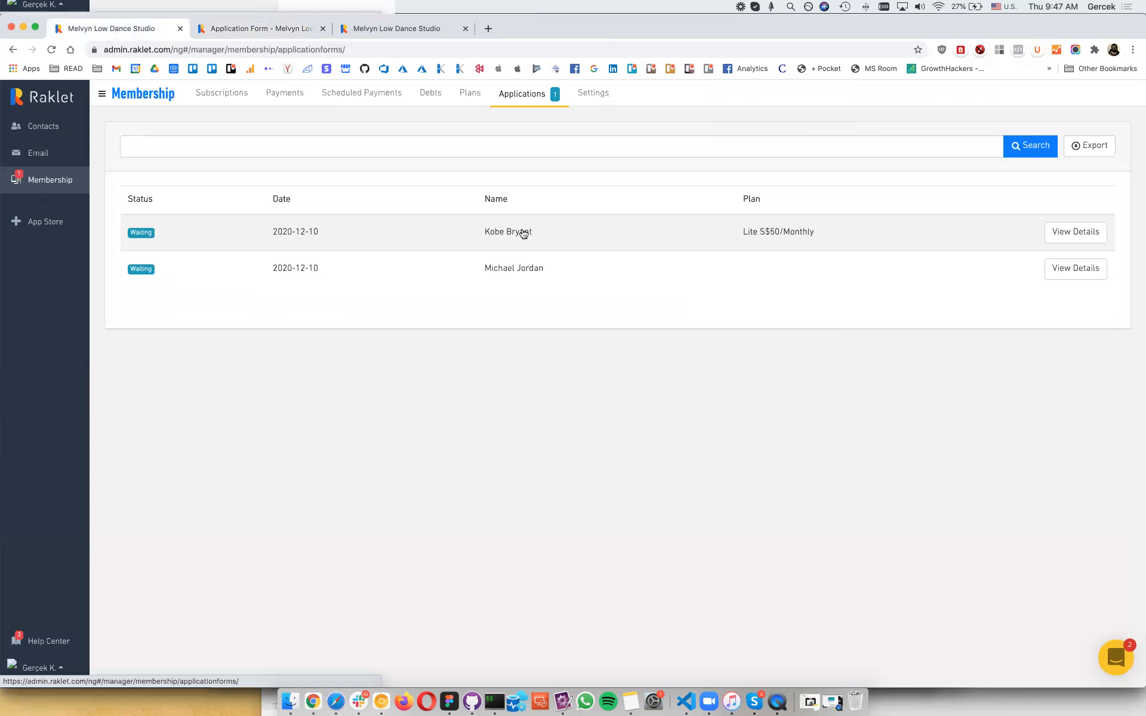
click(1060, 234)
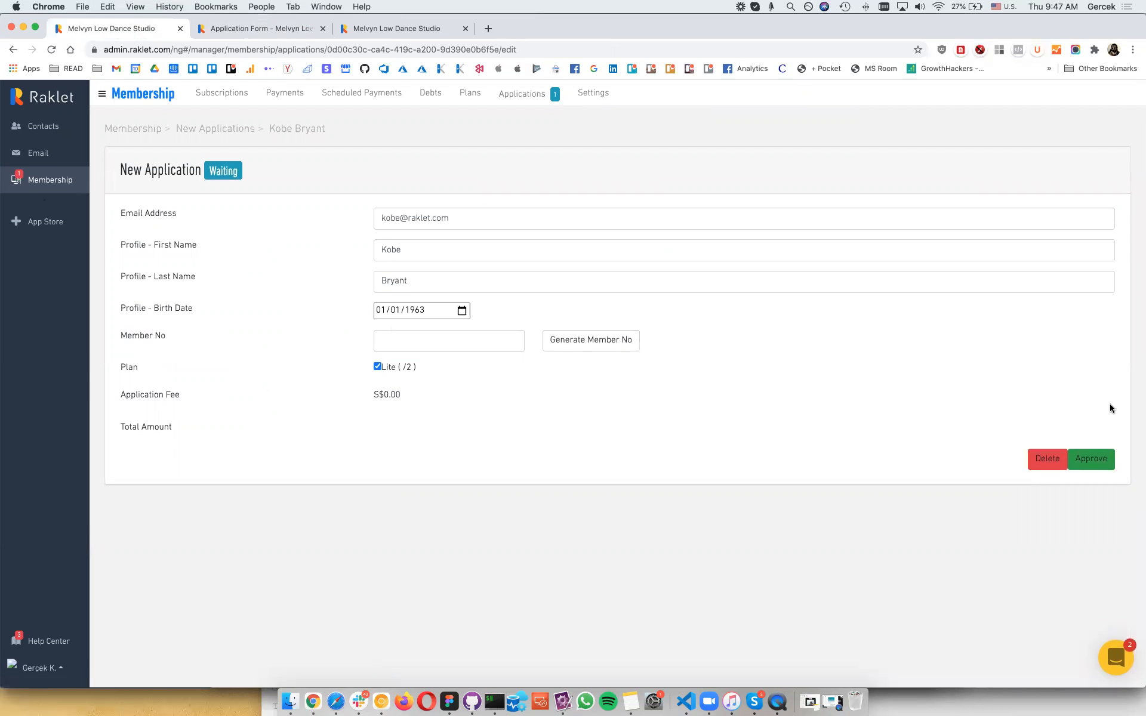
click(1092, 458)
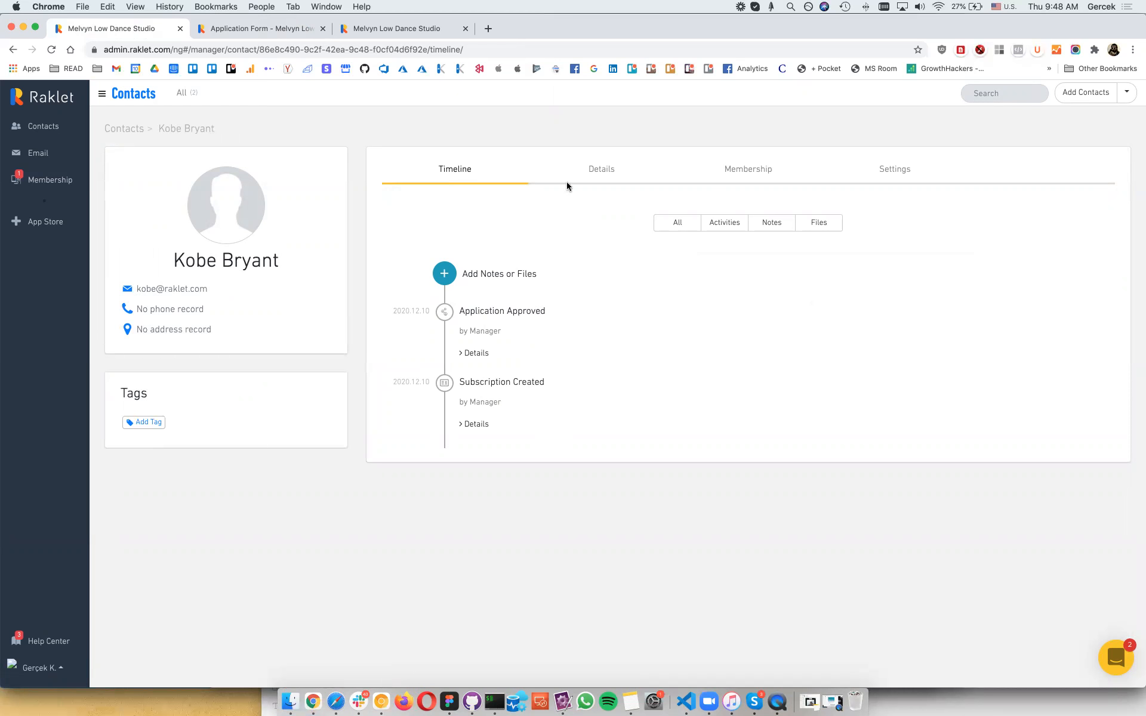
click(585, 180)
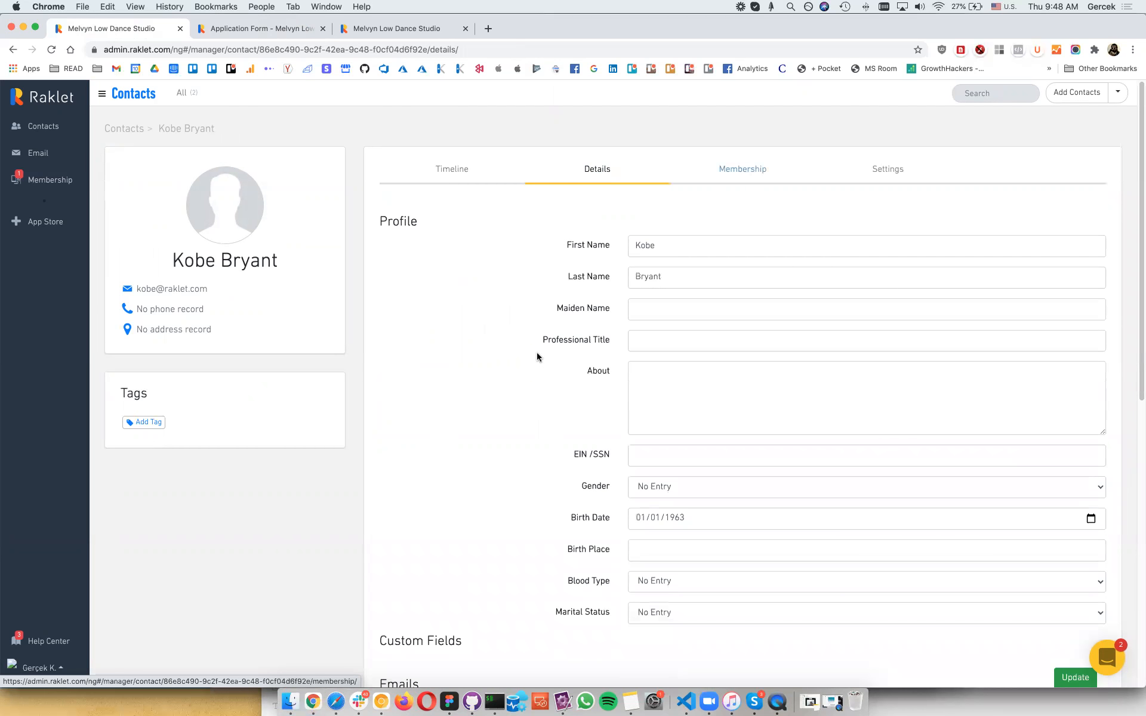
Step: Open the contact's Membership tab and view the S$50 Lite membership-fee invoice
scroll(537, 356, down, 1)
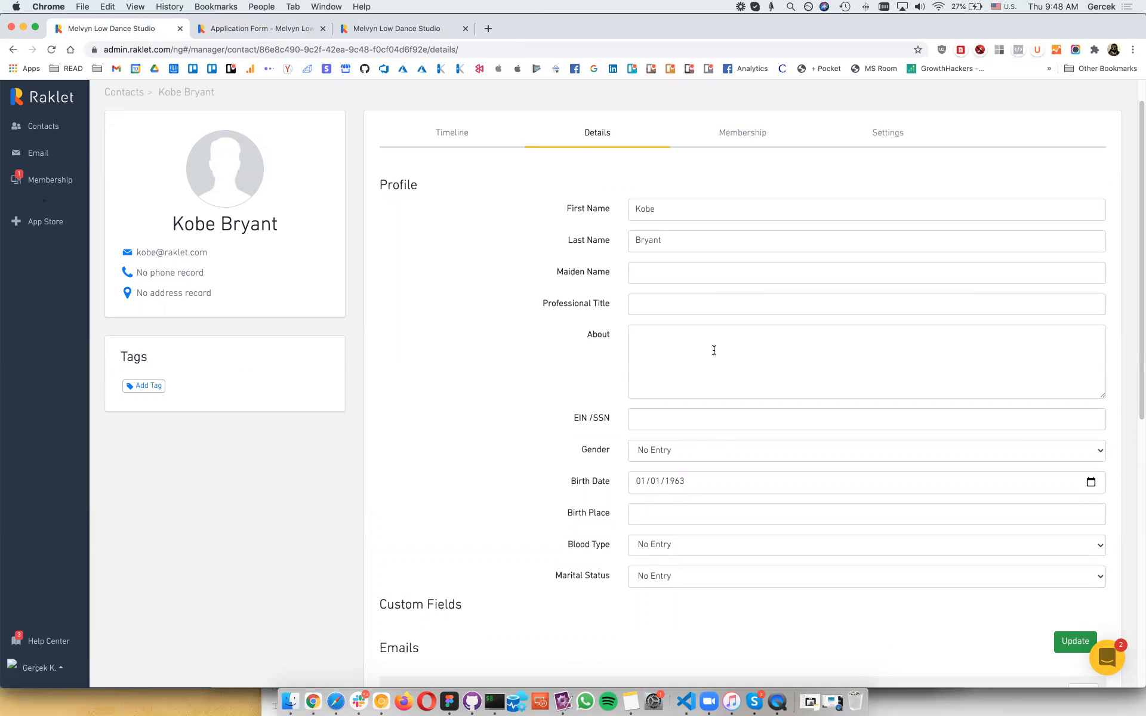
scroll(657, 370, down, 5)
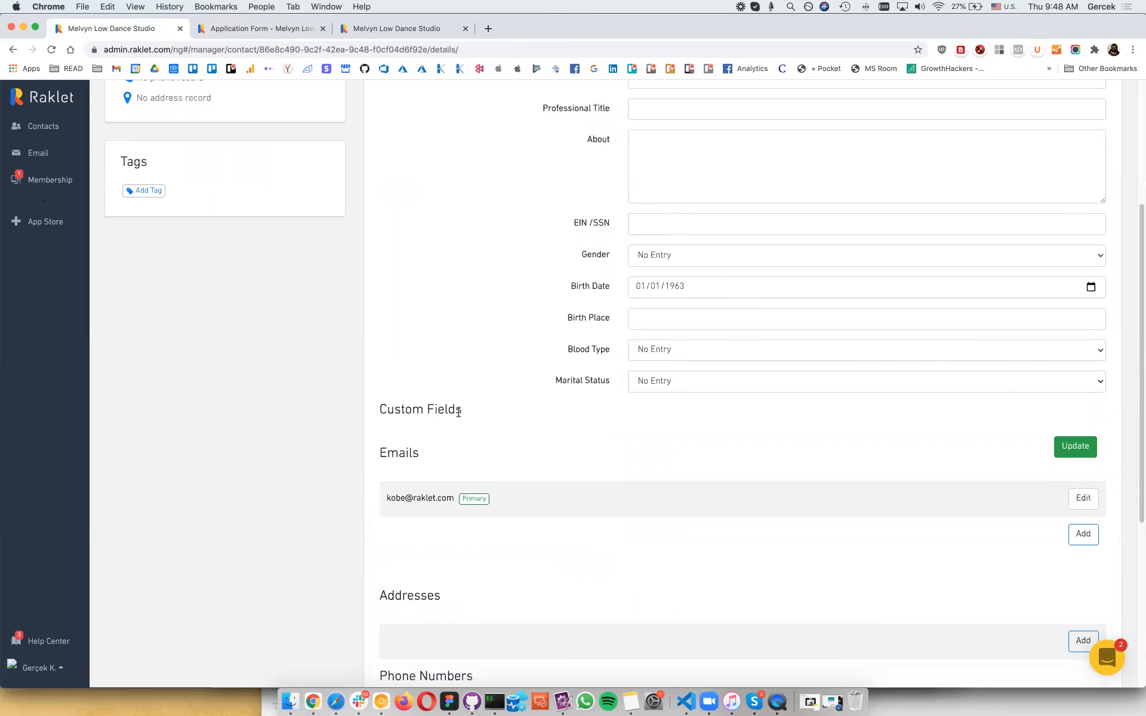
scroll(458, 412, up, 6)
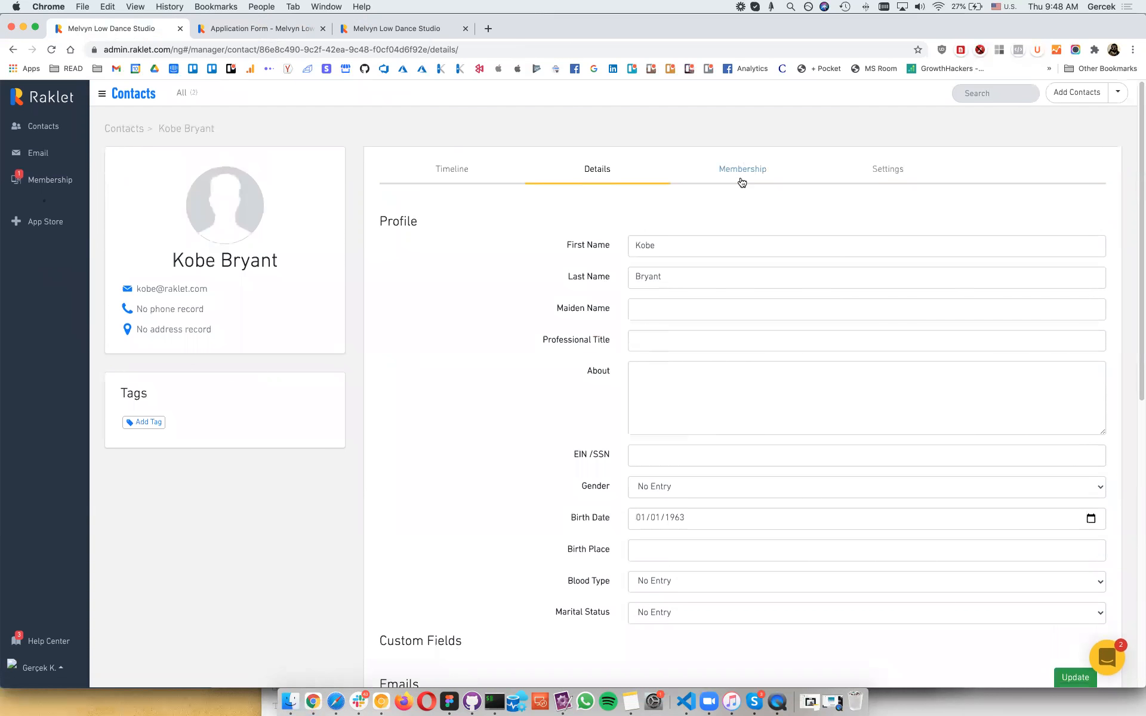
click(741, 173)
scroll(685, 407, down, 4)
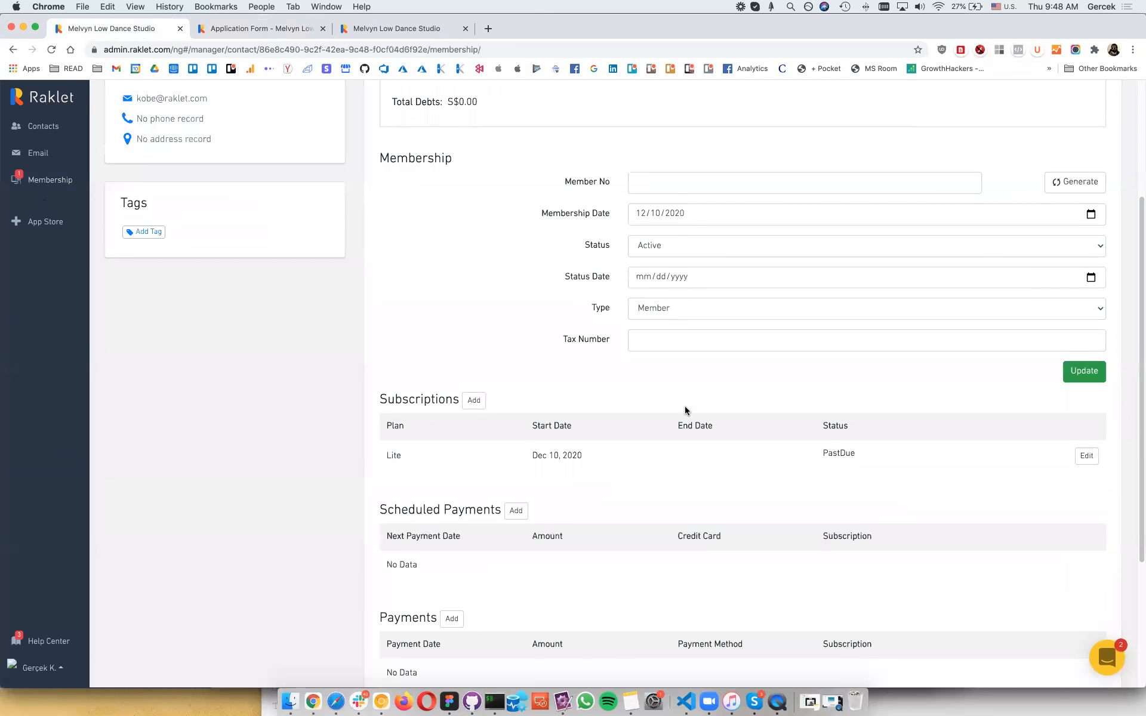
scroll(685, 405, down, 4)
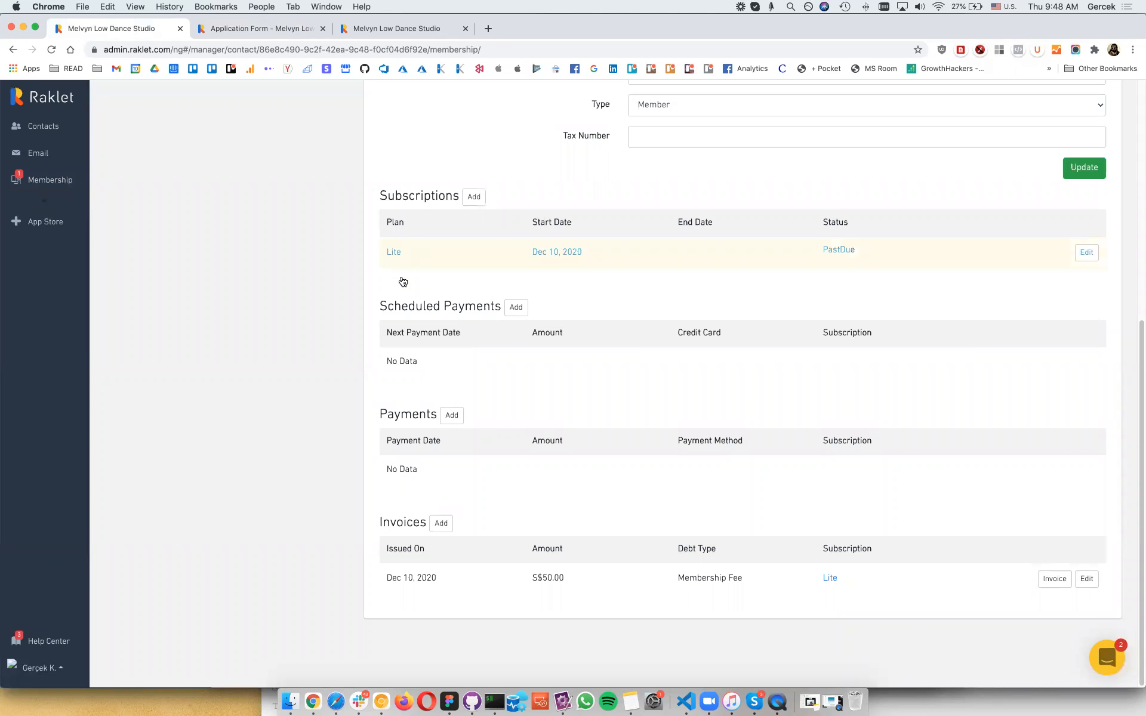
click(1055, 576)
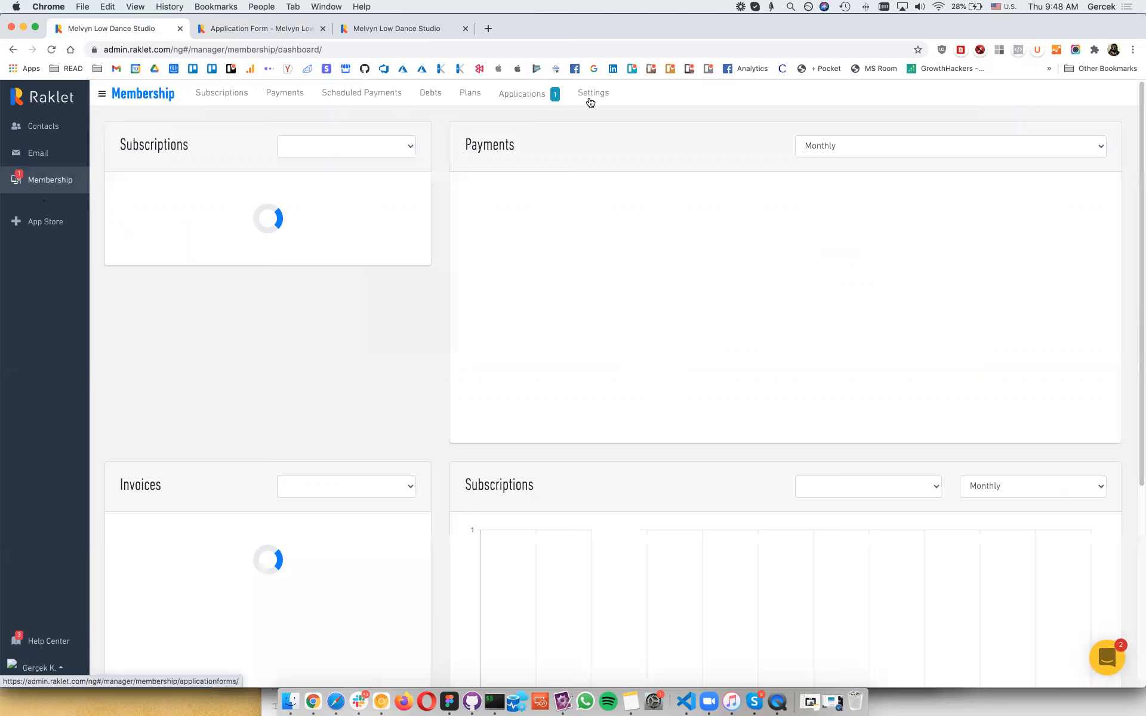
Step: Open the Membership Settings tab and view the Digital Card settings
click(590, 102)
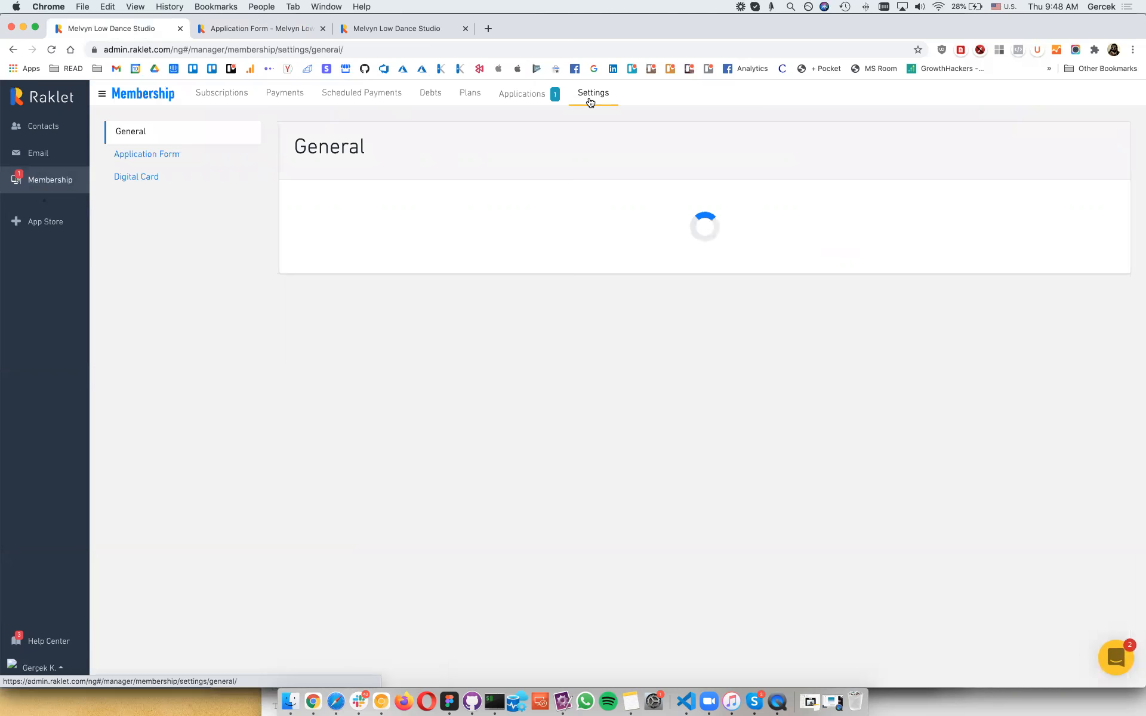
click(196, 173)
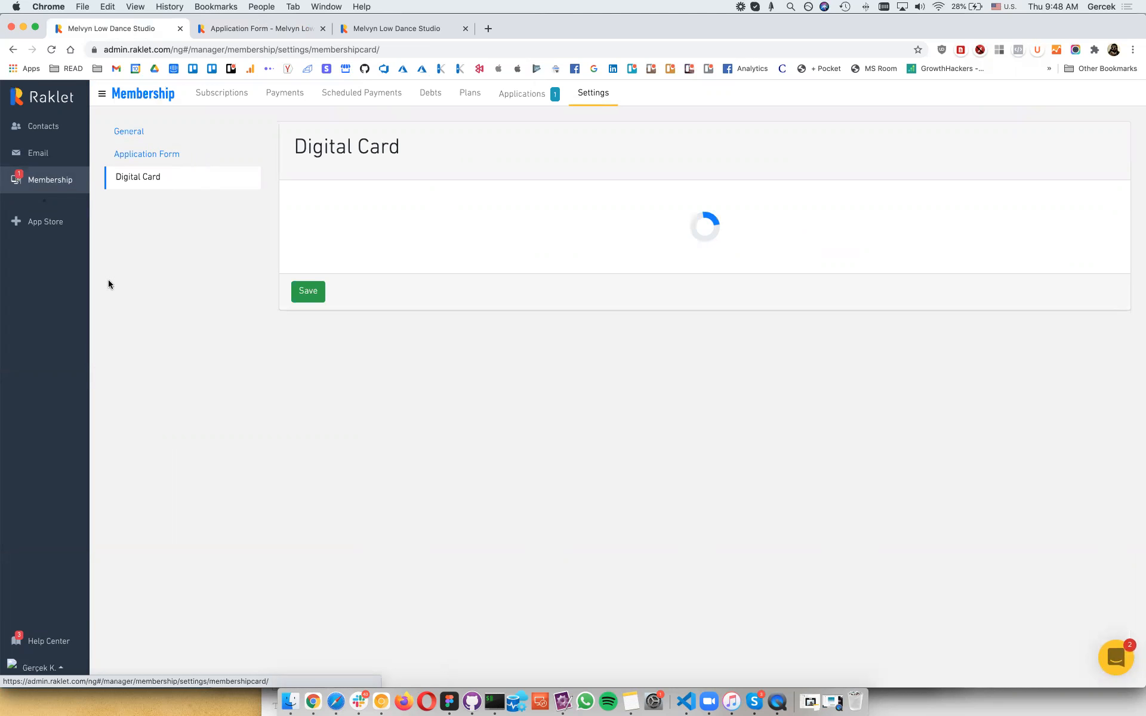
click(262, 28)
Step: From the organisation dashboard, skip adding contacts and open the first contact's Membership tab
click(402, 28)
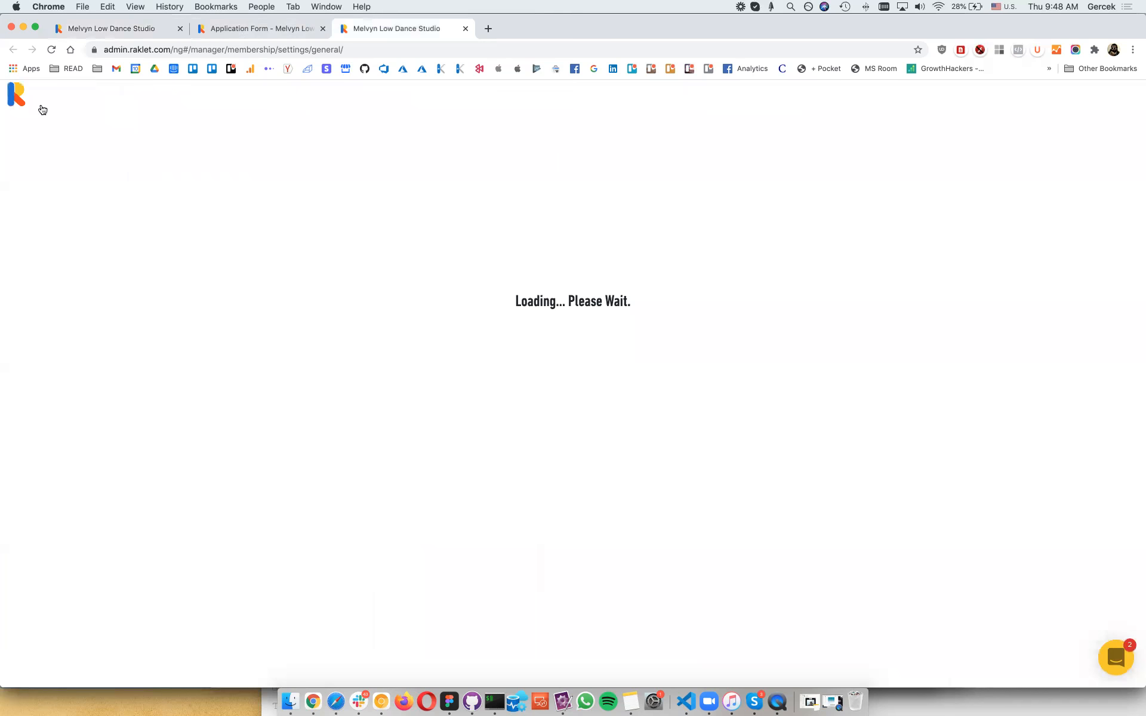
click(43, 109)
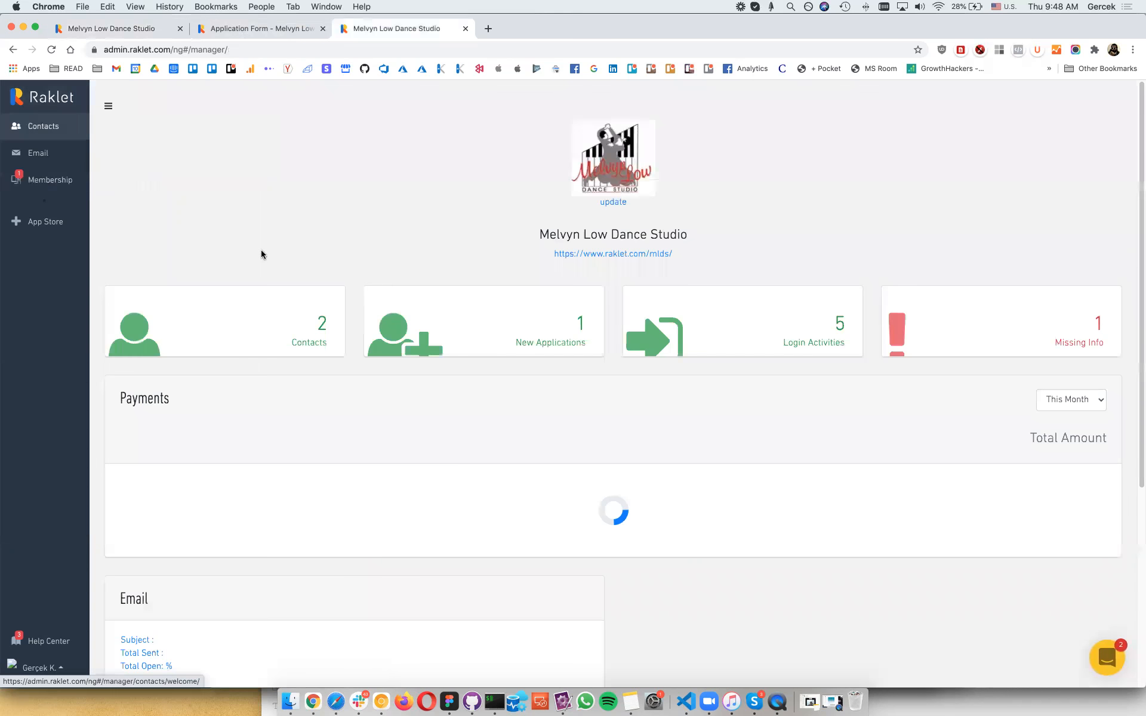
click(603, 371)
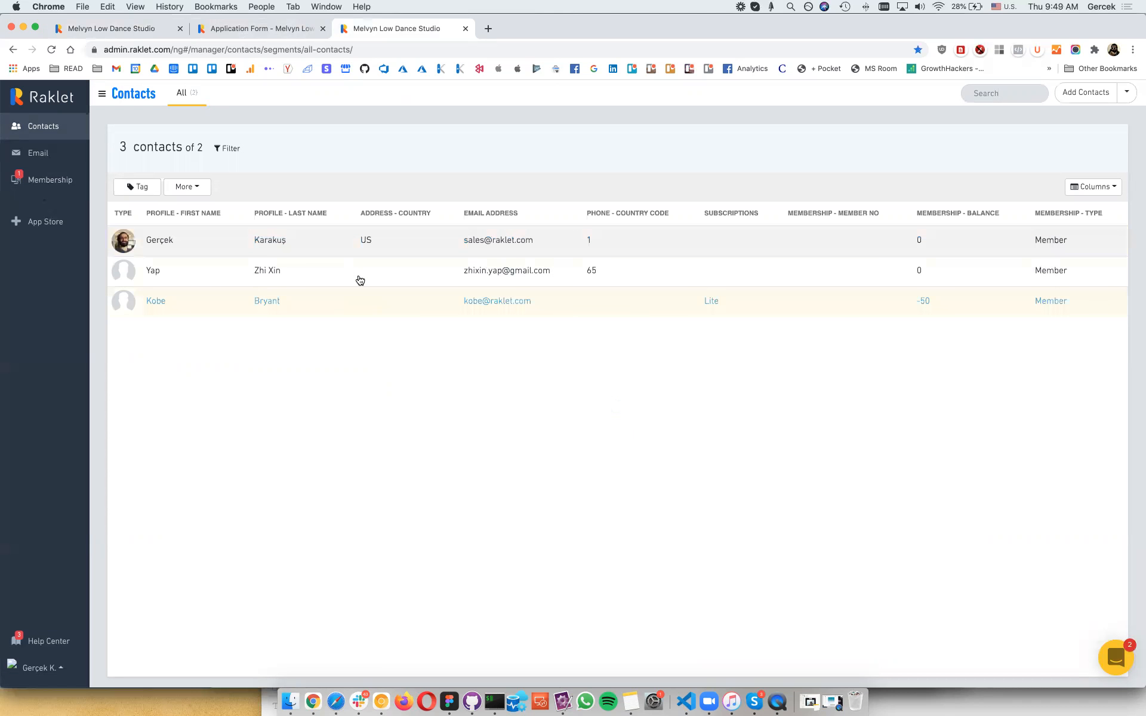
click(372, 243)
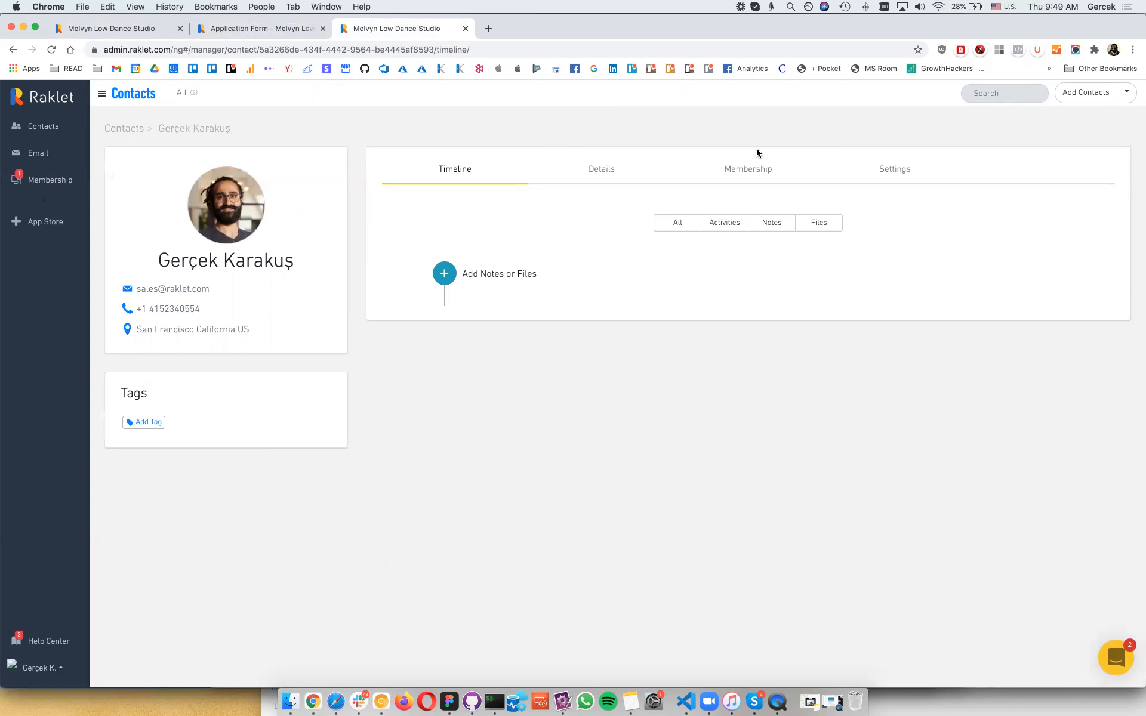
click(735, 174)
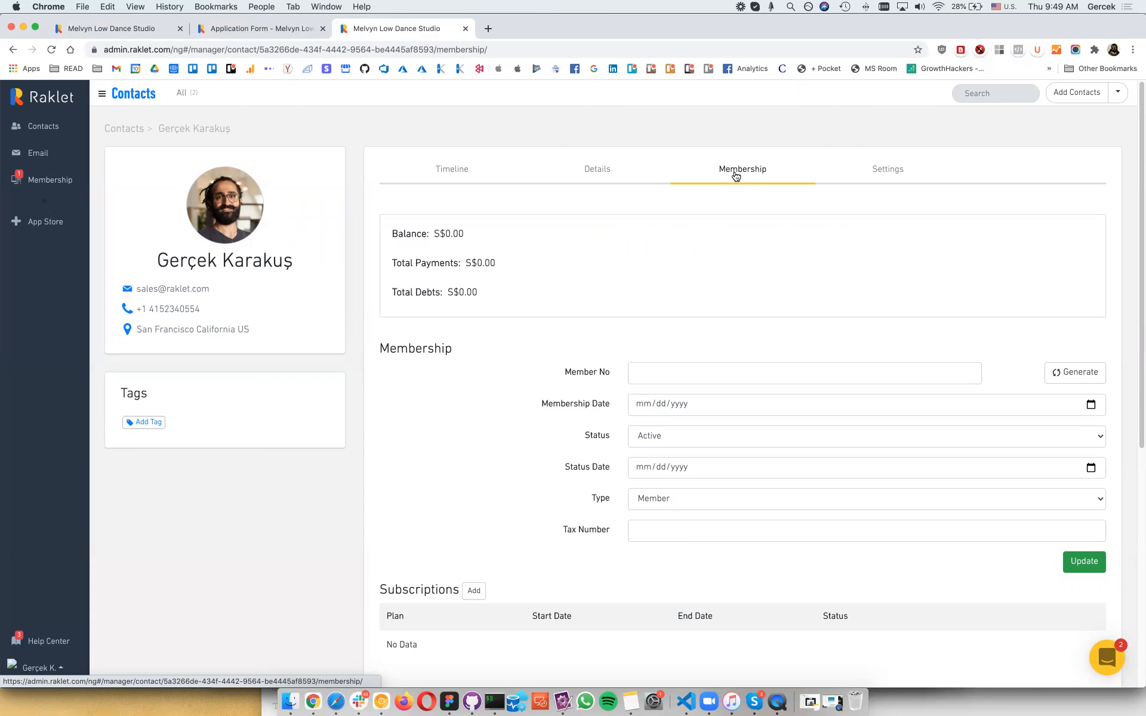
Step: Add a Regular plan subscription for the contact starting Dec 1, 2020
scroll(601, 485, down, 5)
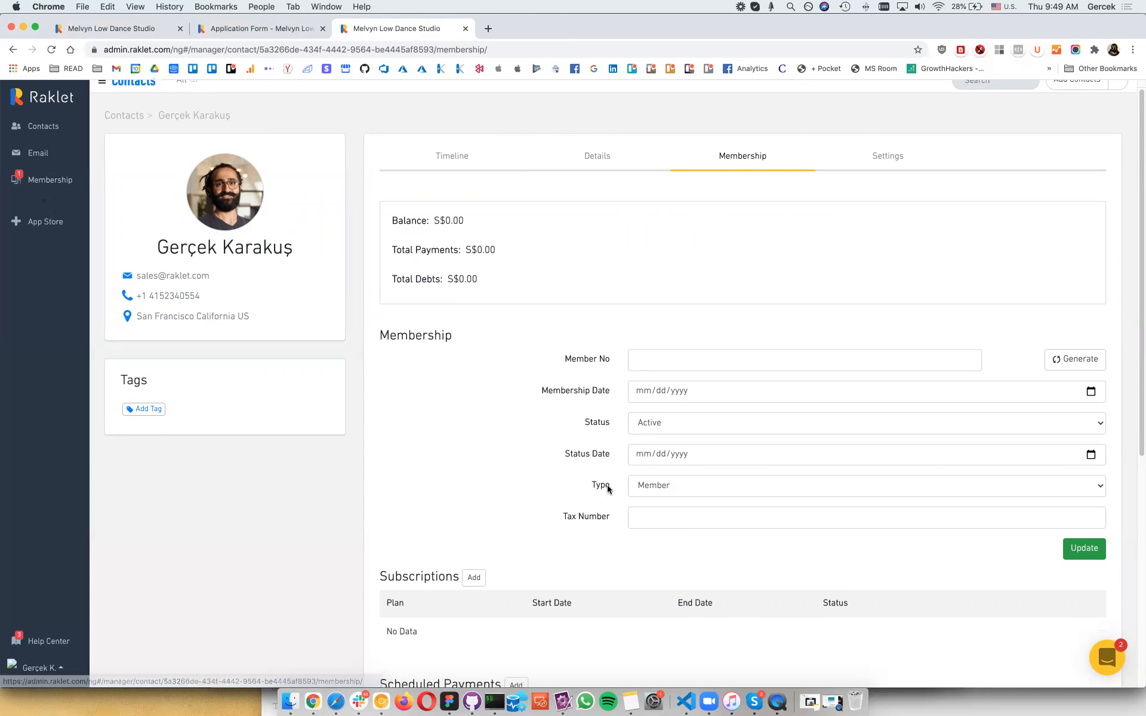
click(474, 410)
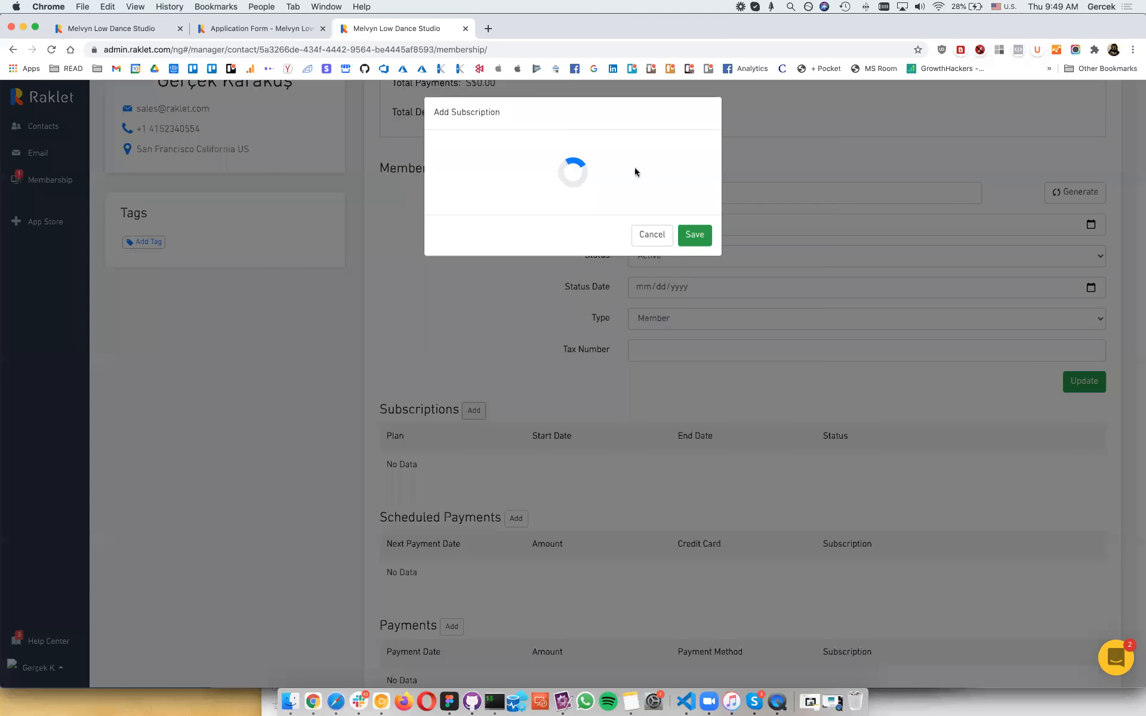
click(626, 151)
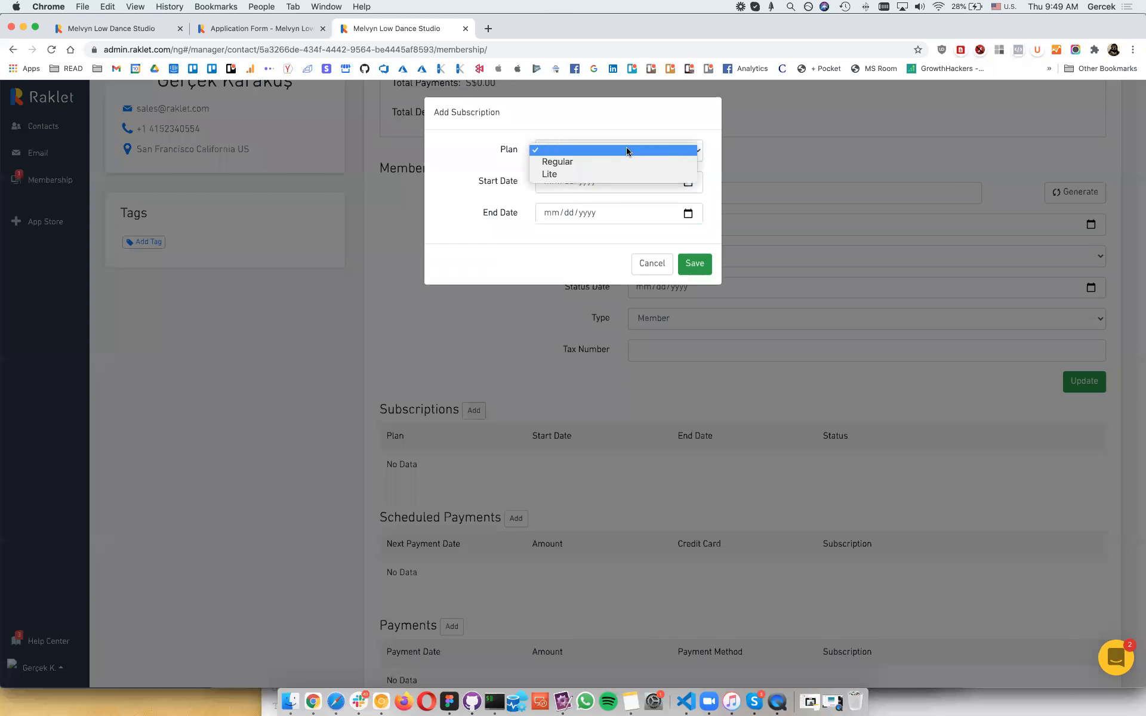
click(622, 162)
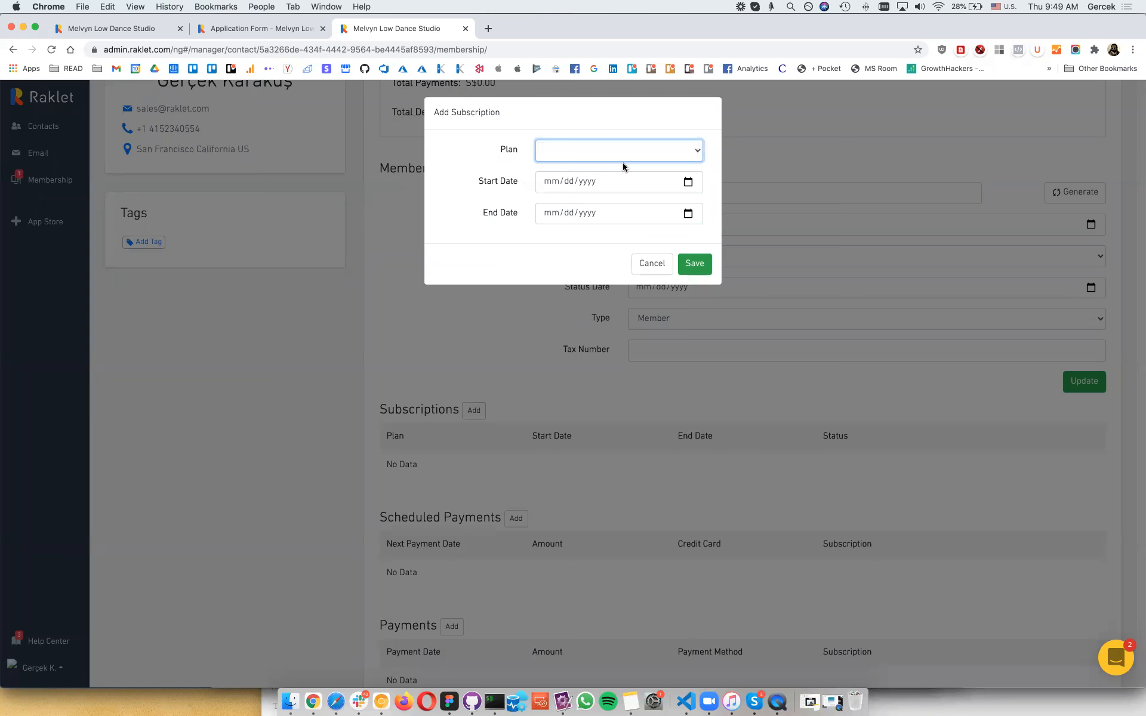
click(695, 185)
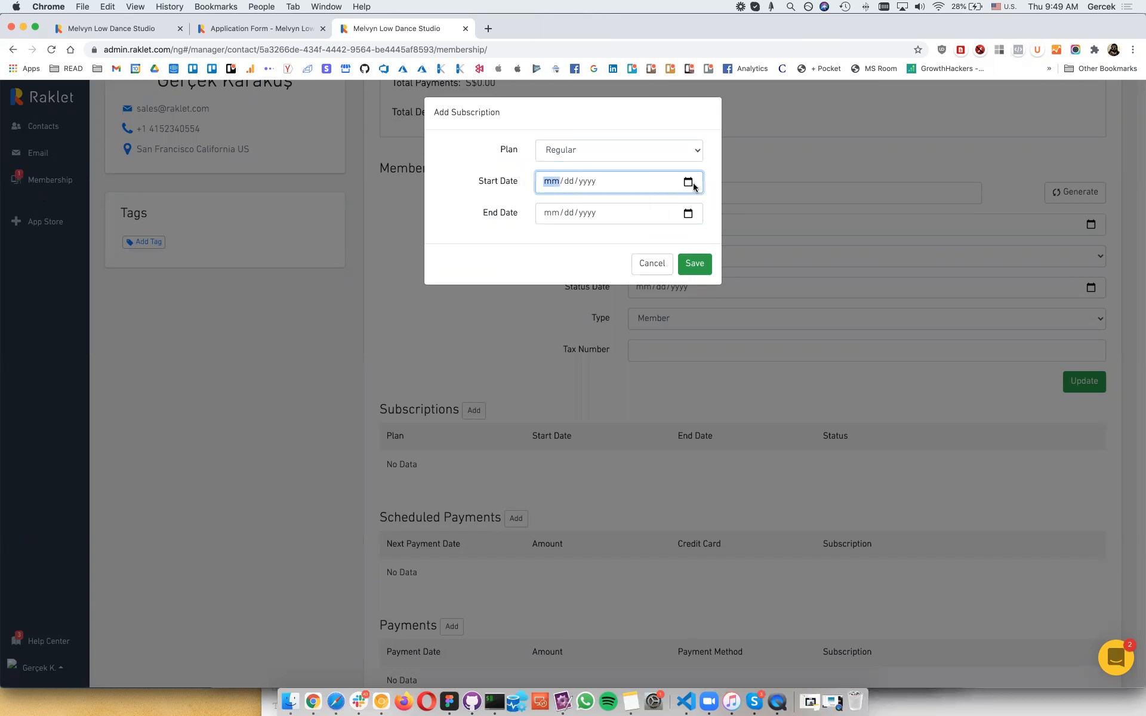
click(583, 247)
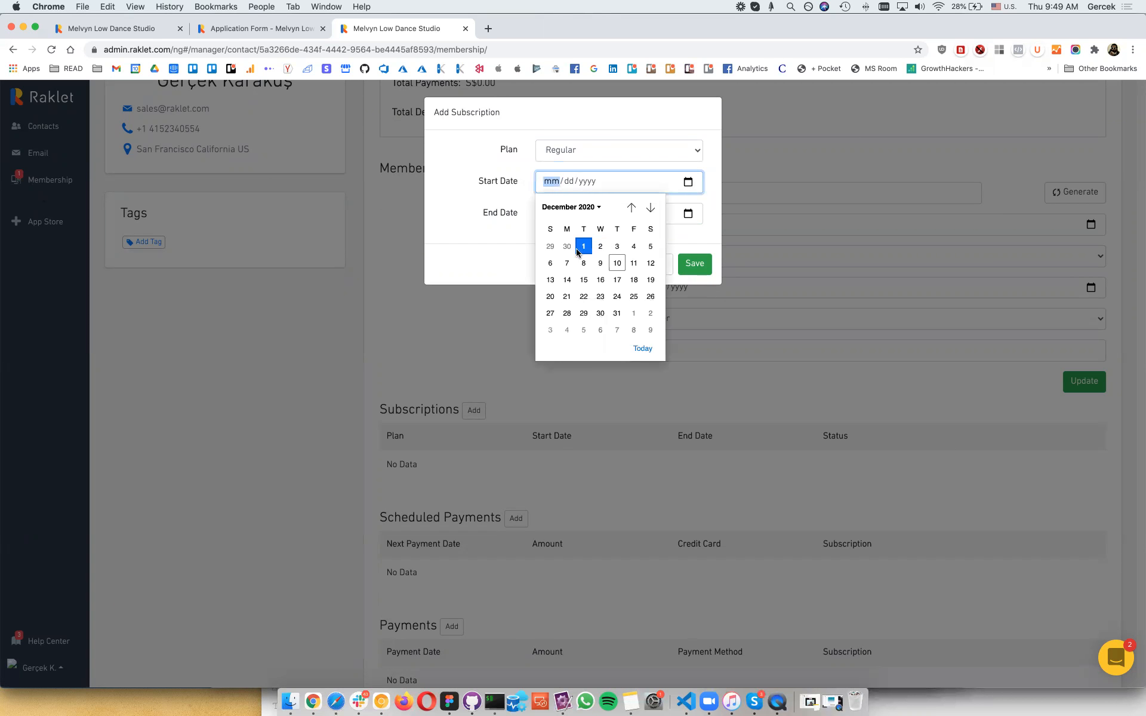
click(694, 263)
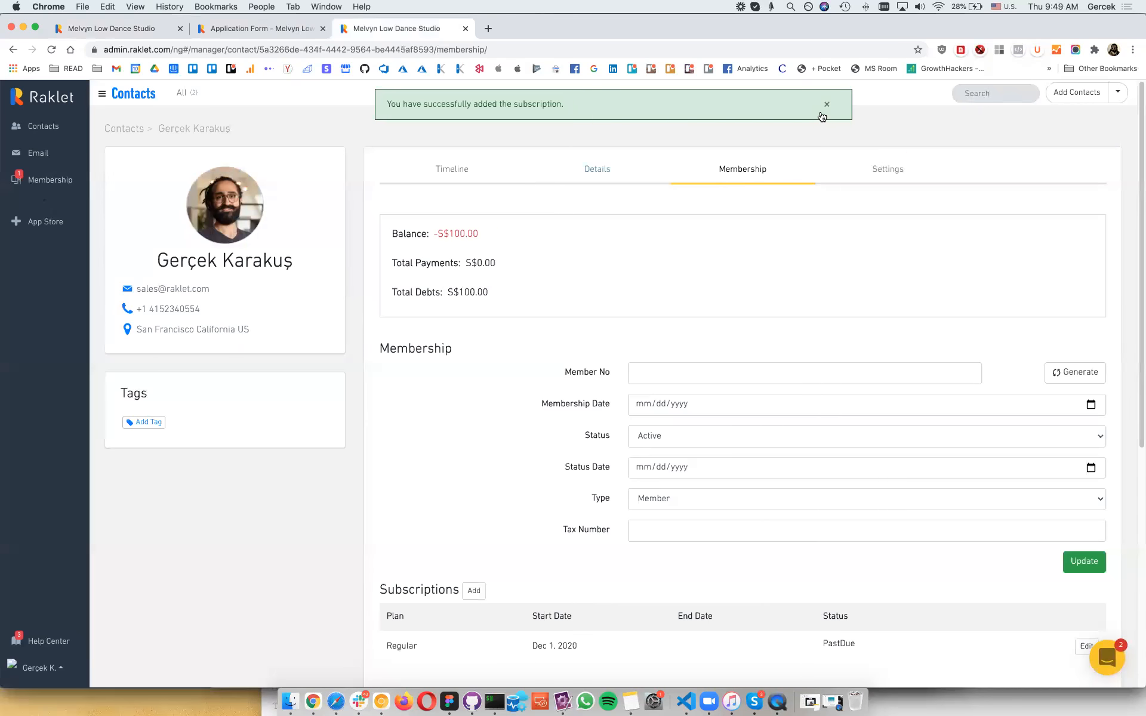
click(826, 106)
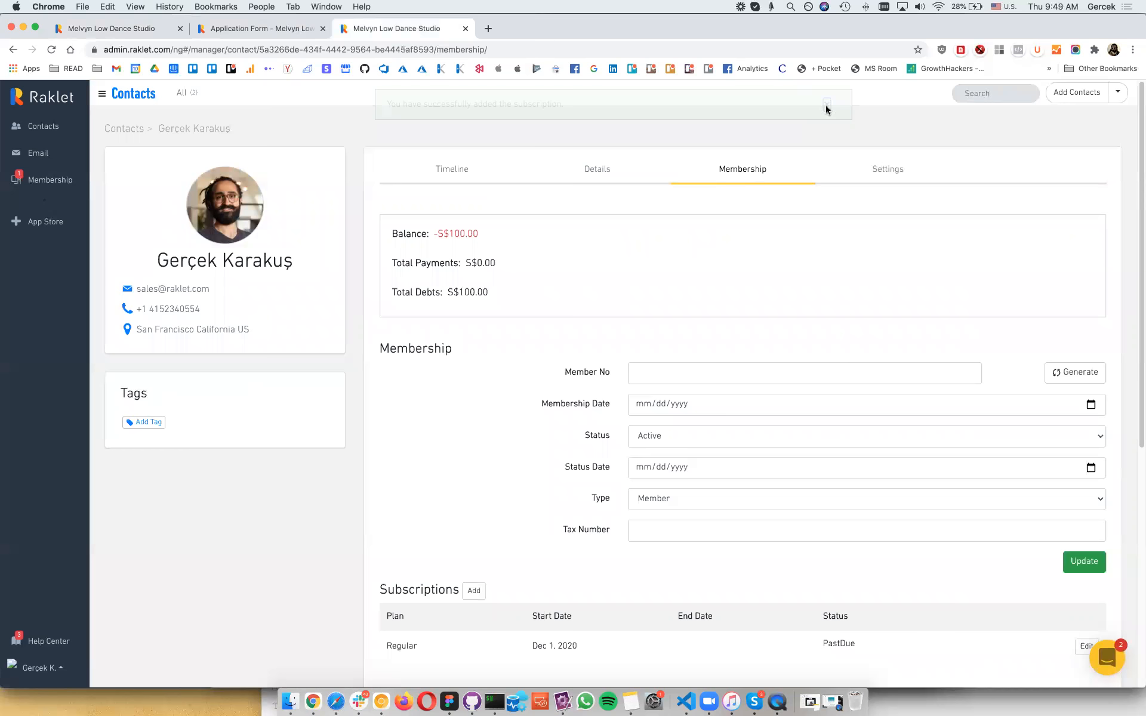
Step: Enter member number M-00001 and update the membership details
scroll(664, 354, down, 3)
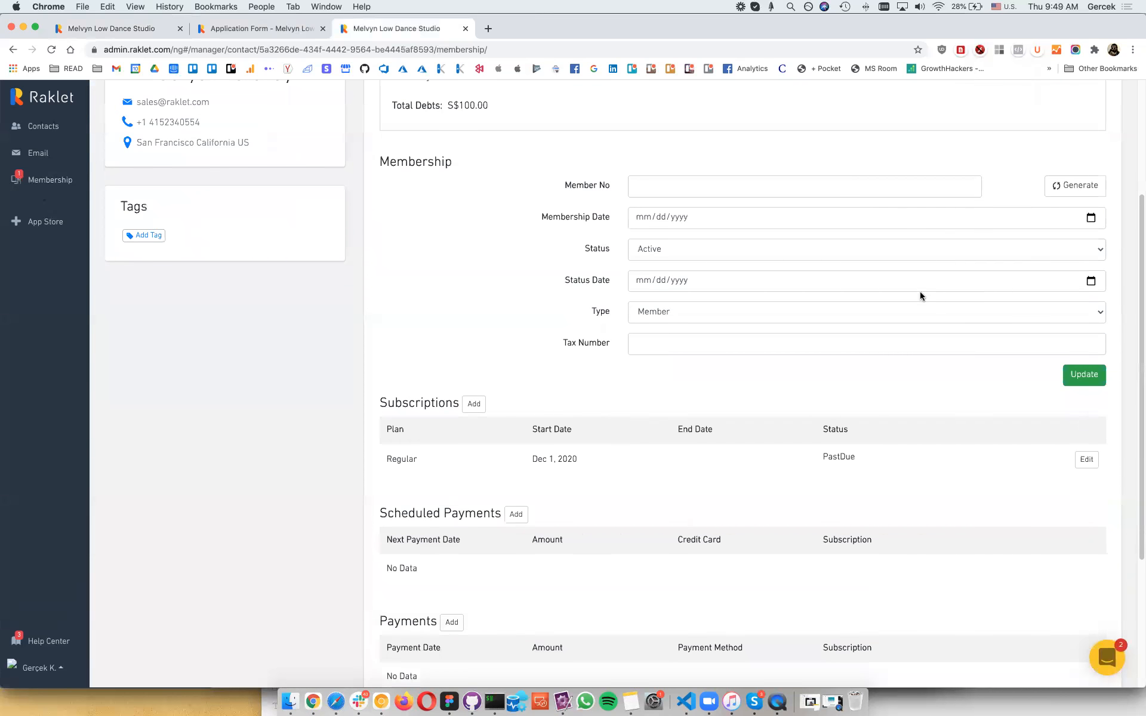
scroll(919, 291, up, 2)
text(M)
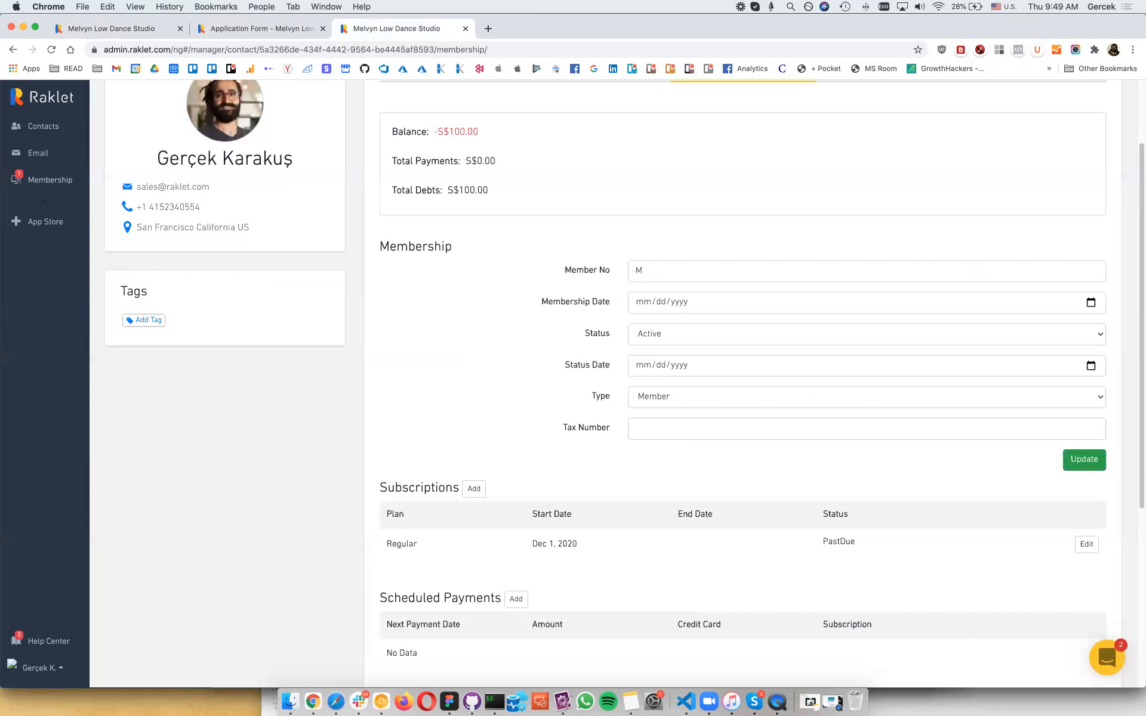
click(922, 273)
text(-00001)
click(1071, 463)
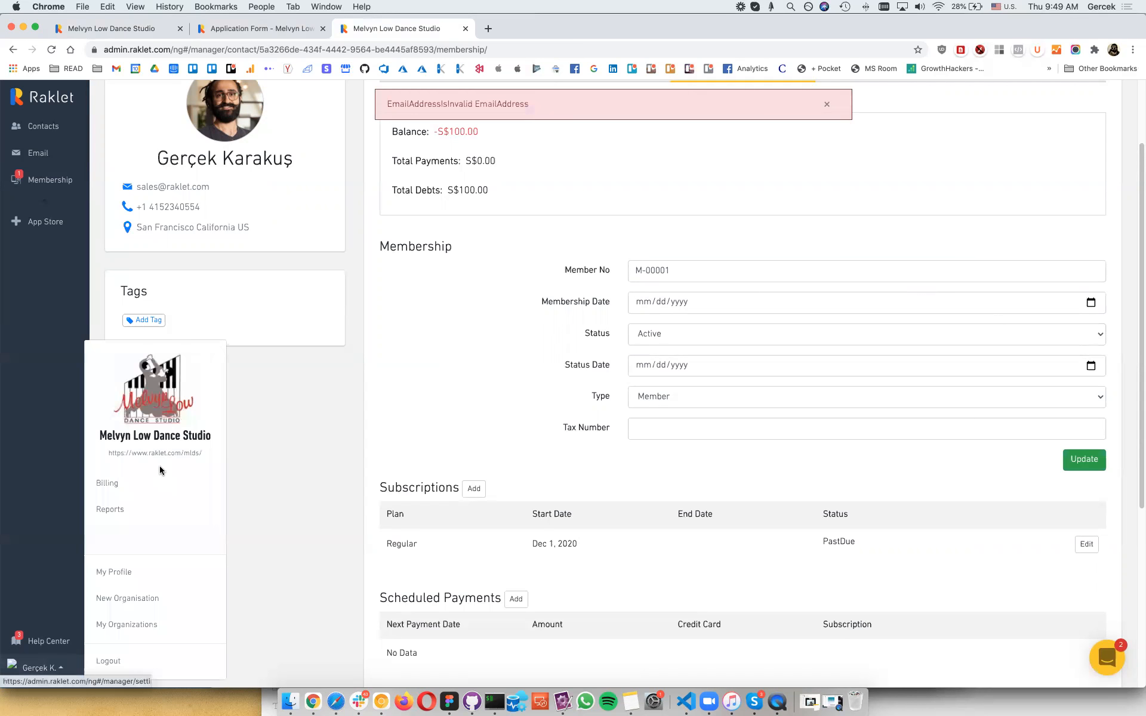
Step: Open the member site in a new tab, re-save the contact's primary email, then view the social network
click(171, 456)
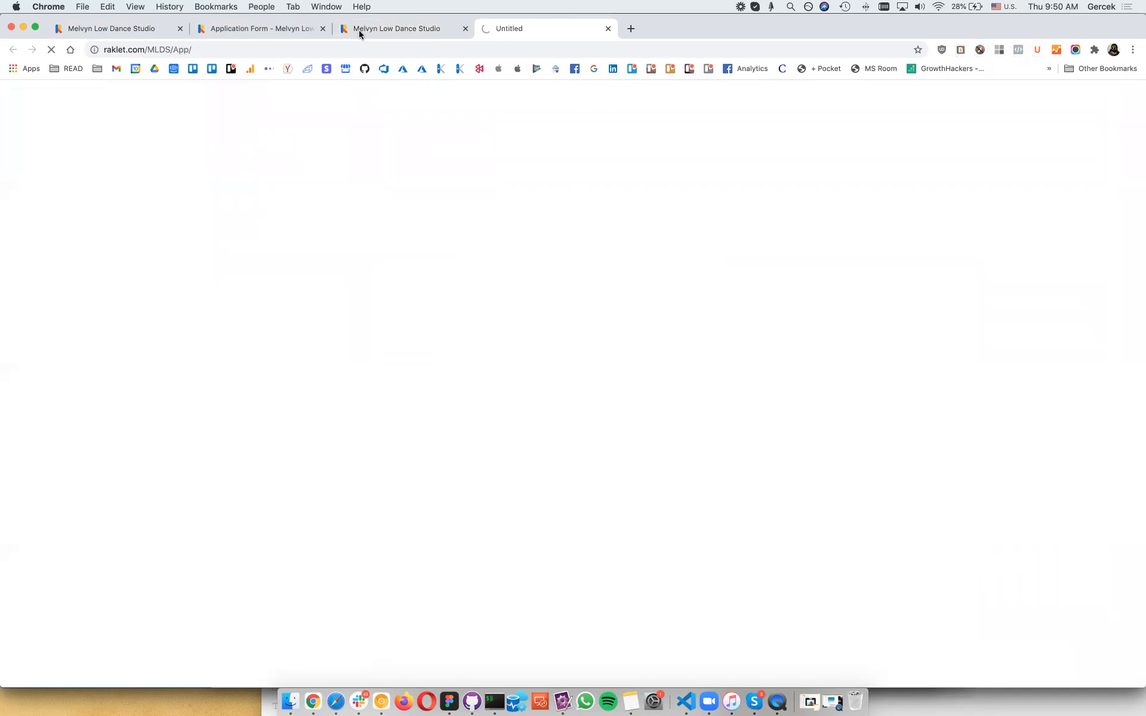
click(387, 29)
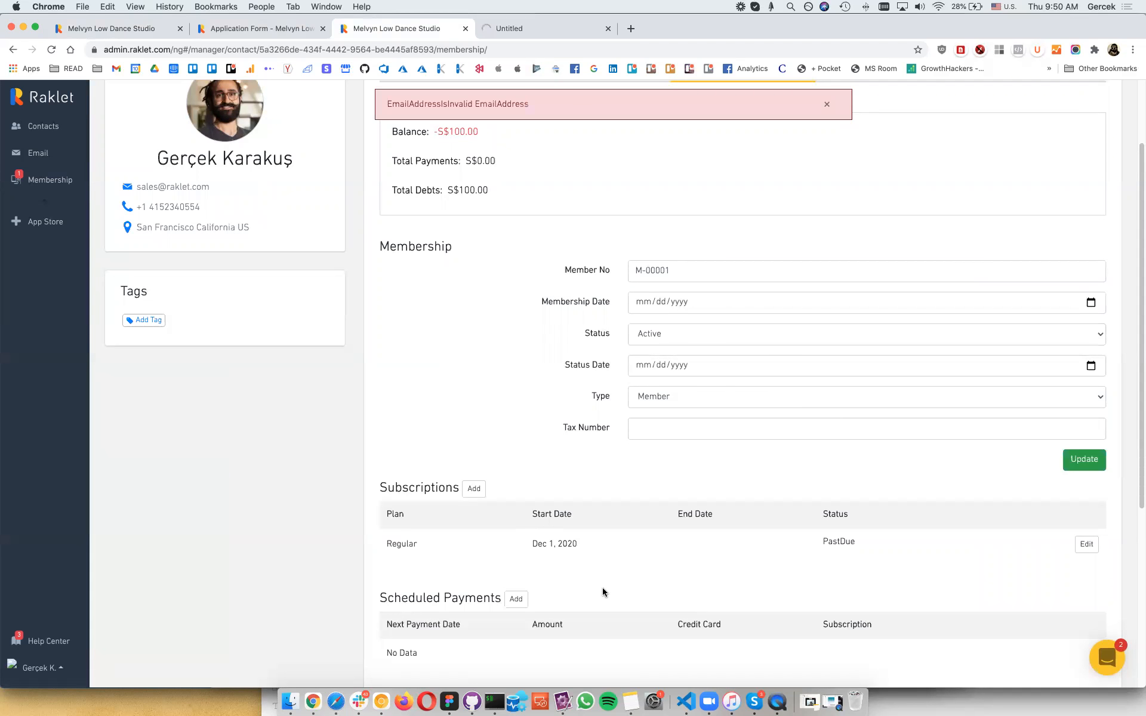
scroll(573, 251, up, 3)
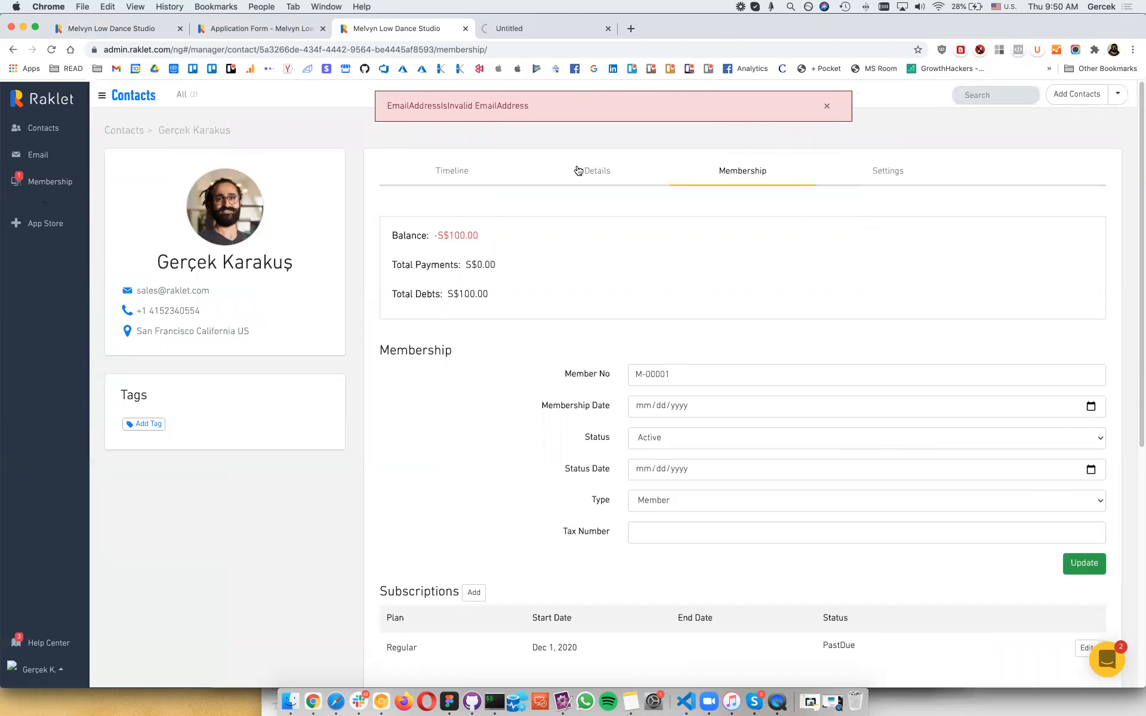
click(578, 171)
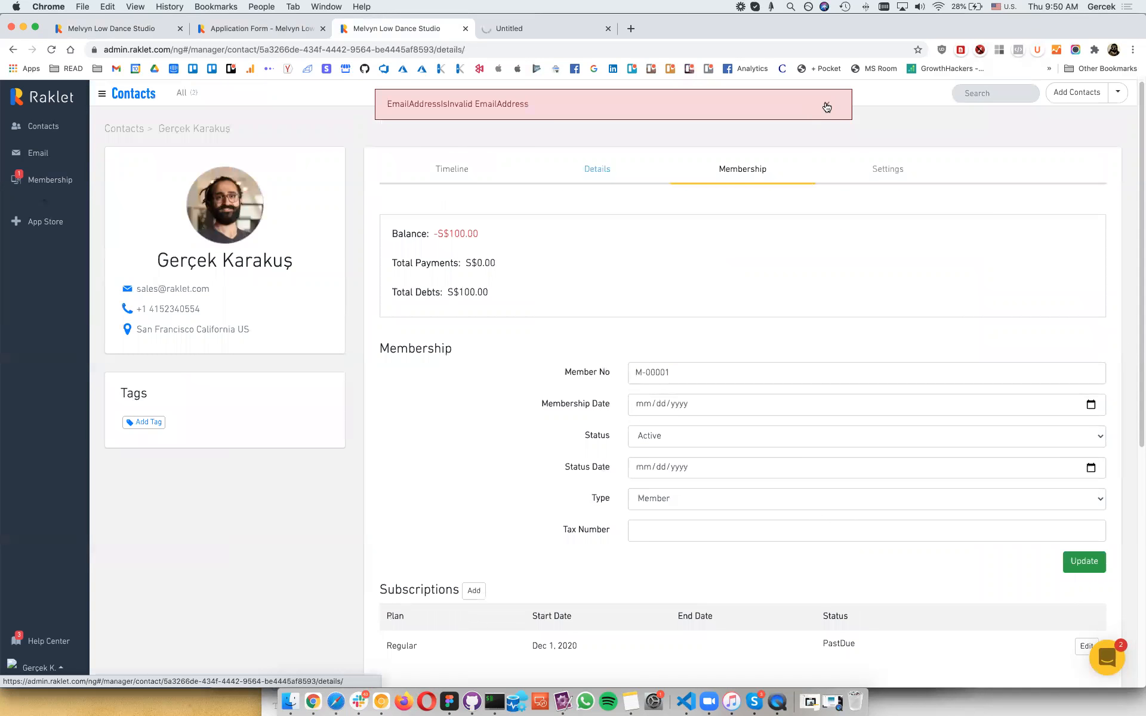
click(826, 105)
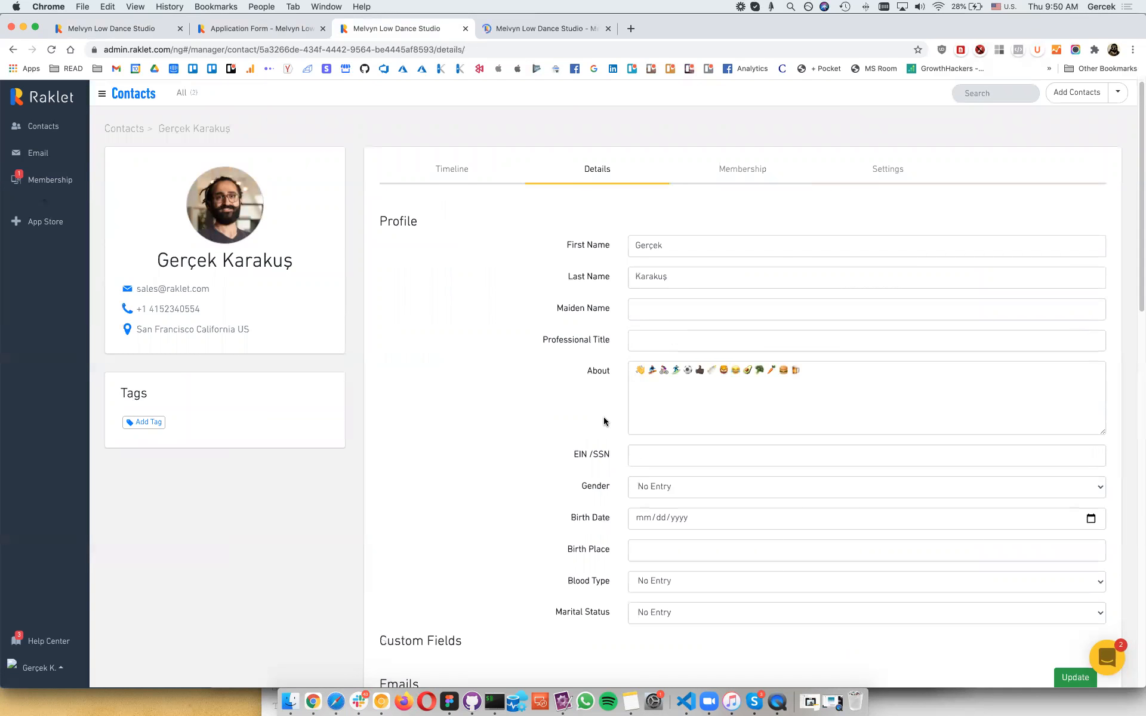
scroll(604, 422, down, 5)
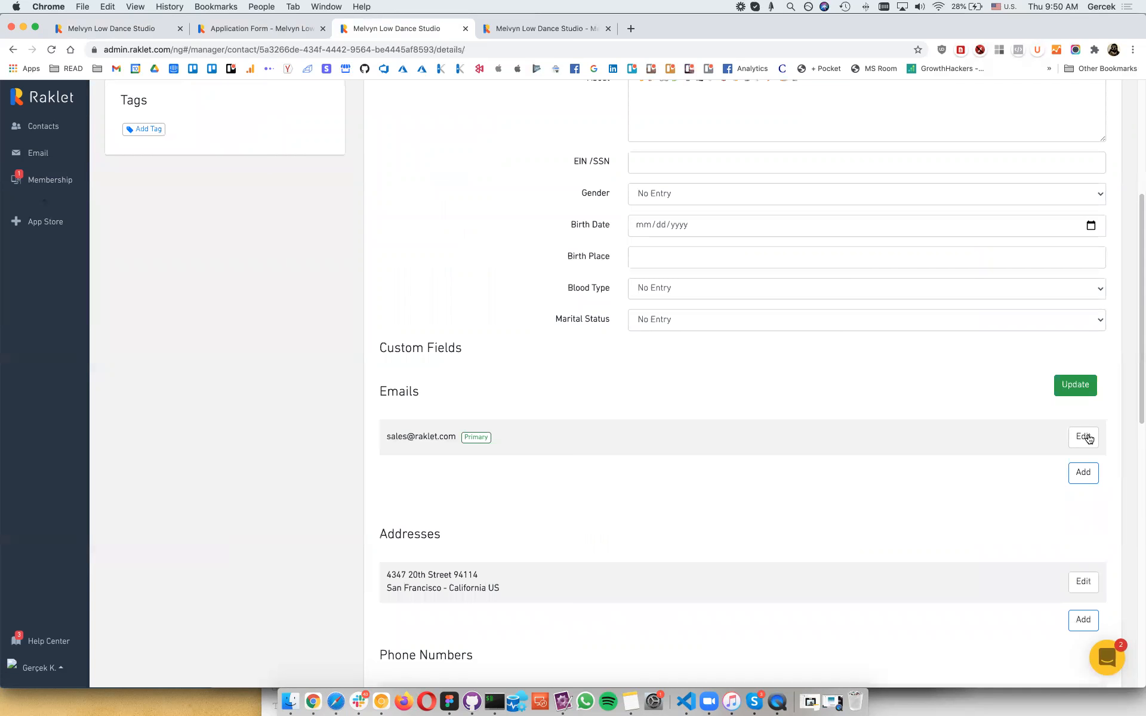
click(1087, 439)
click(1086, 441)
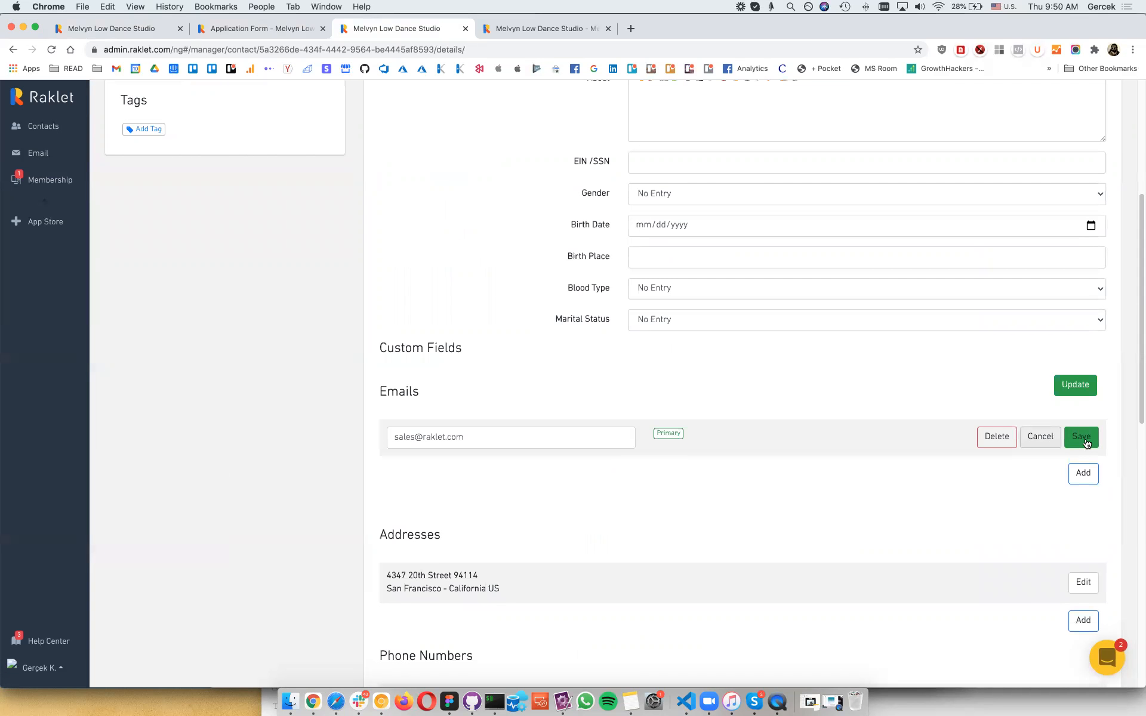
click(592, 30)
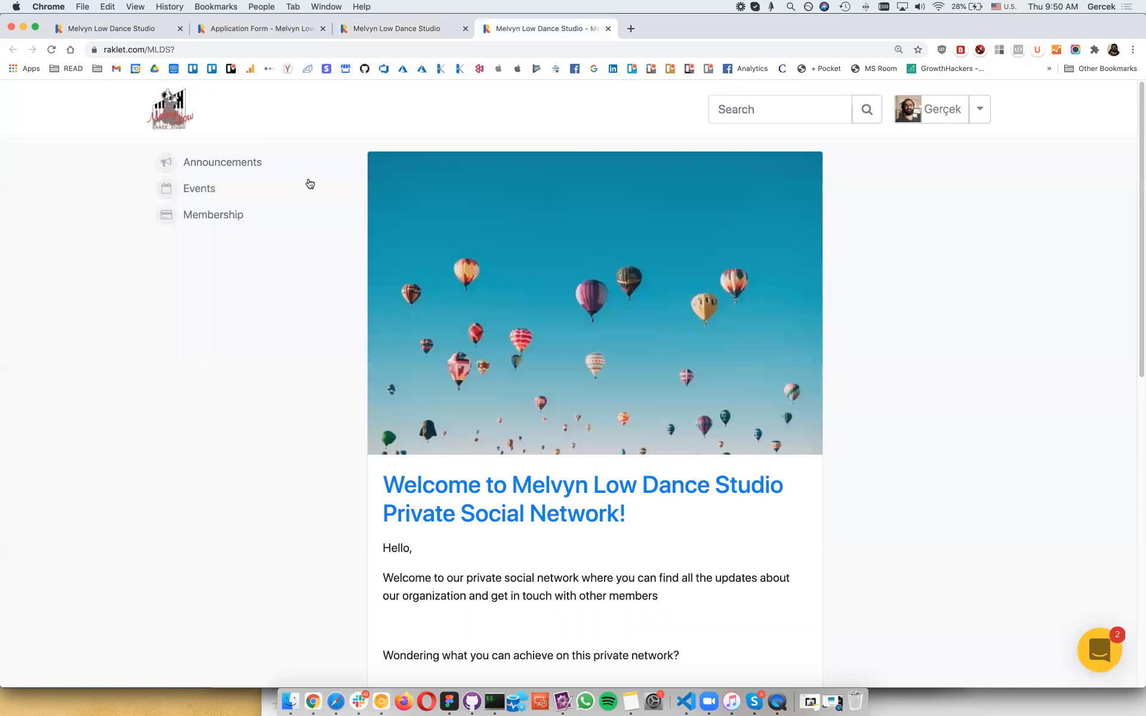
Step: Open the social network's Membership page and review the existing Regular membership
click(205, 214)
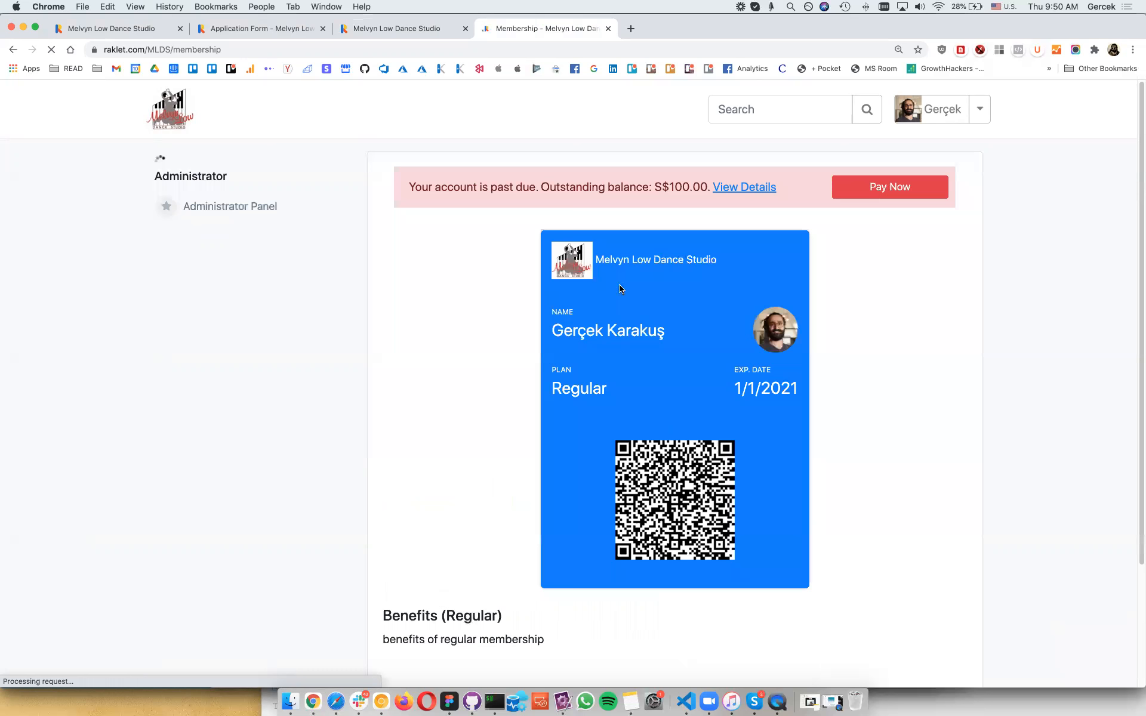
scroll(604, 387, down, 1)
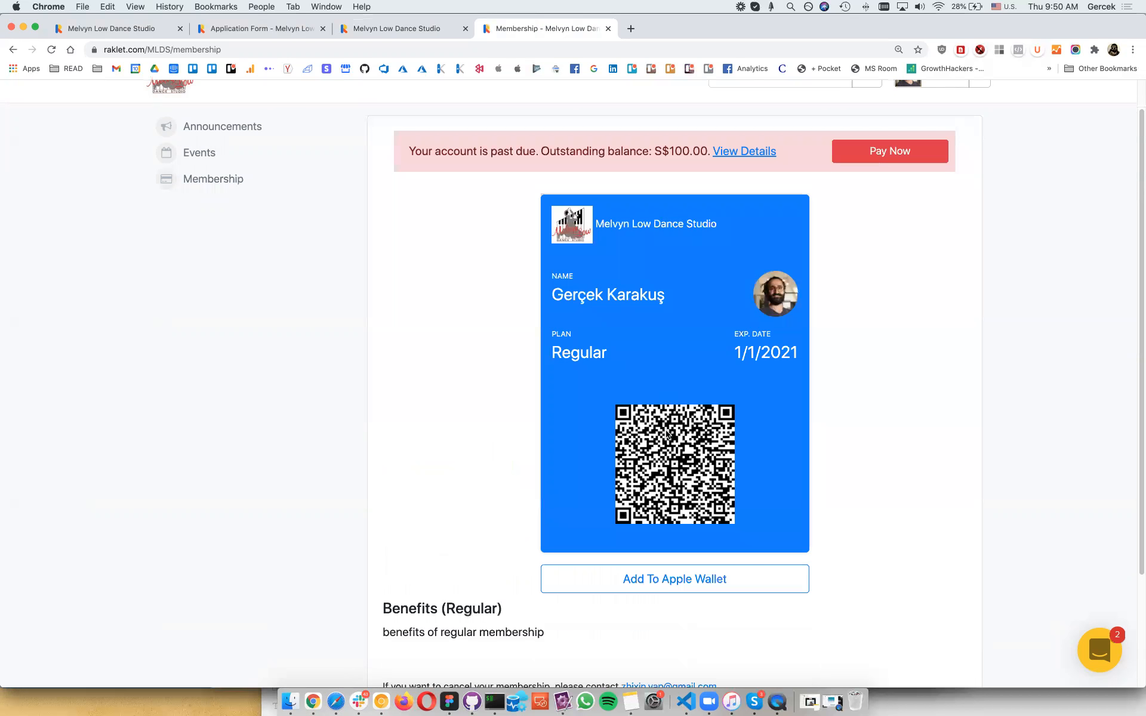
scroll(584, 231, up, 1)
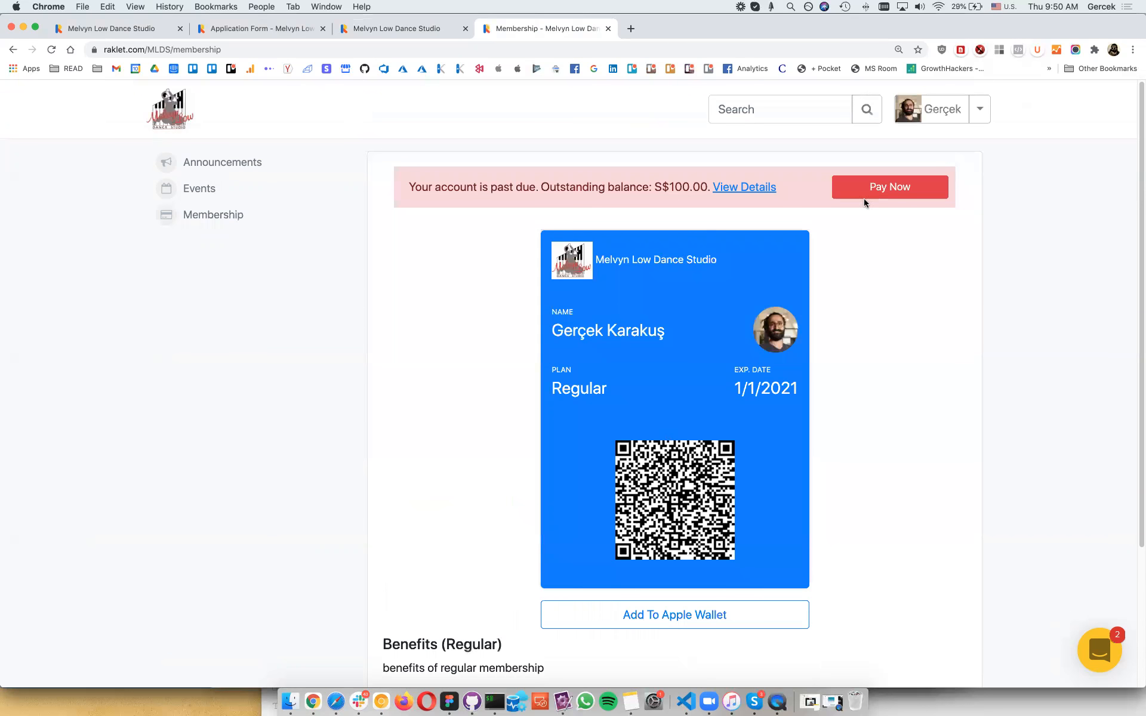
scroll(878, 197, down, 1)
scroll(878, 197, down, 4)
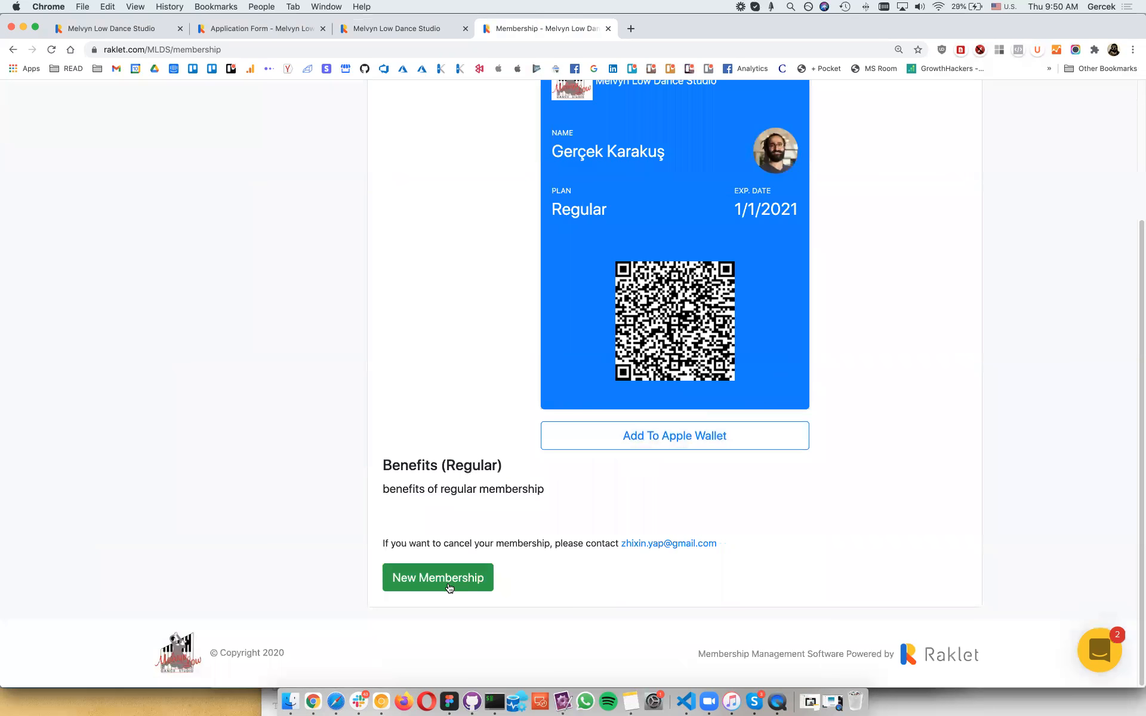
Step: Start a new membership on the 'Lite - 50.00 SGD (Months)' plan
click(449, 589)
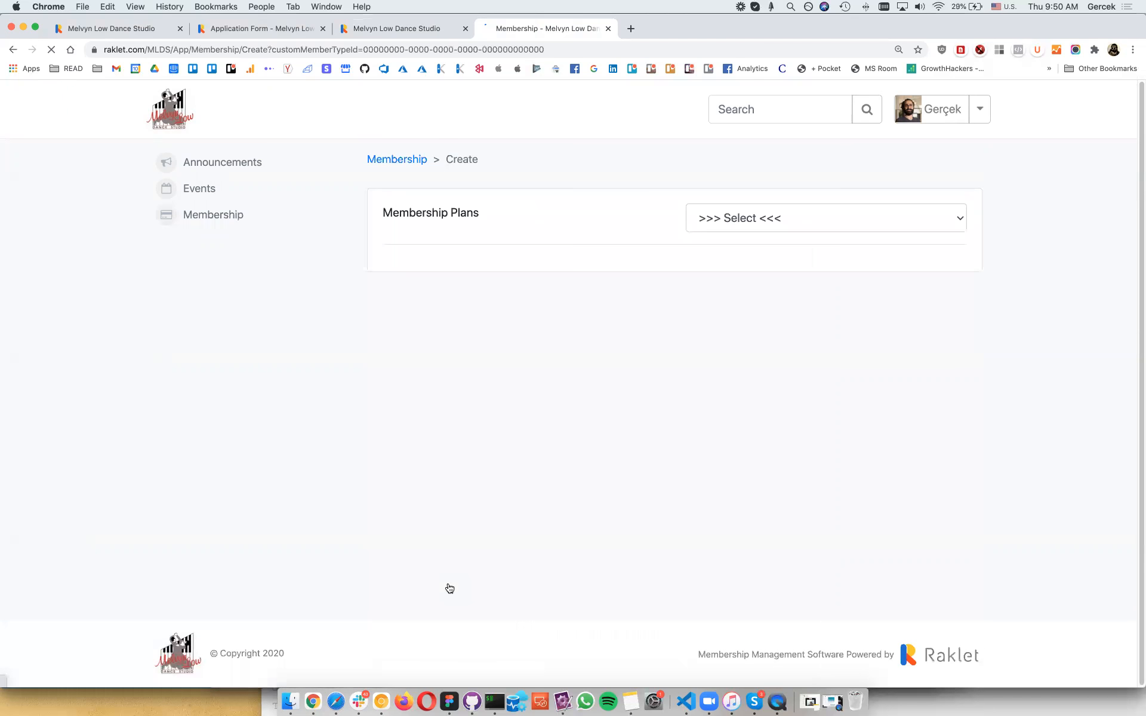
click(839, 232)
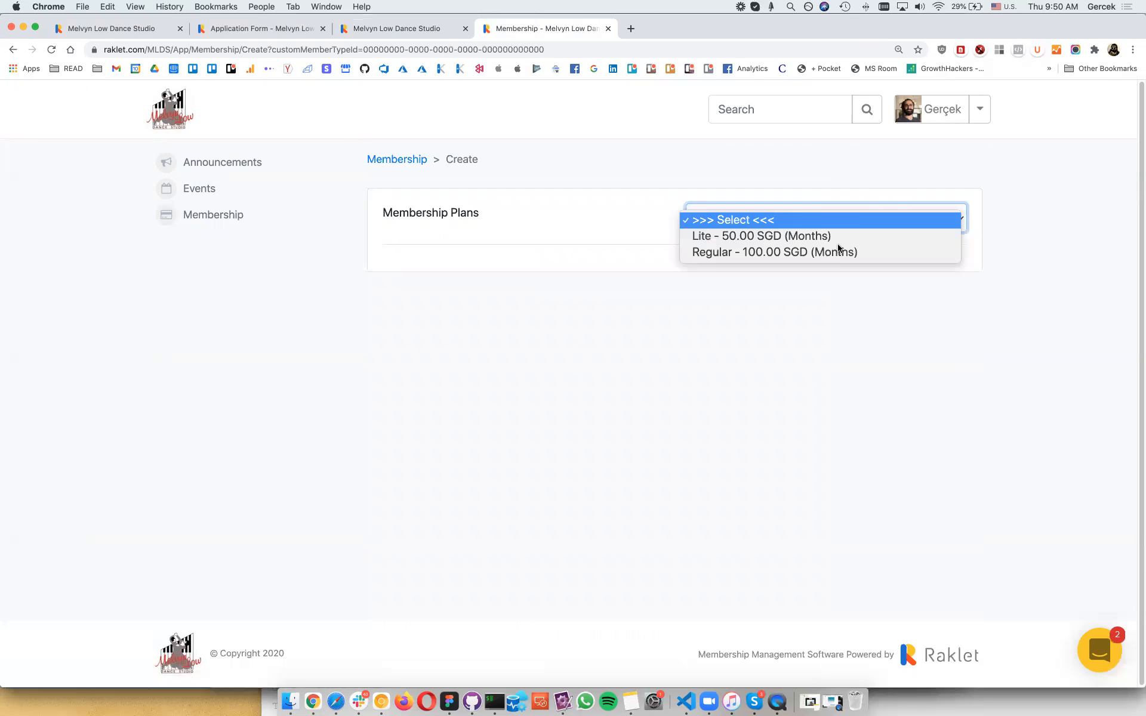
click(829, 236)
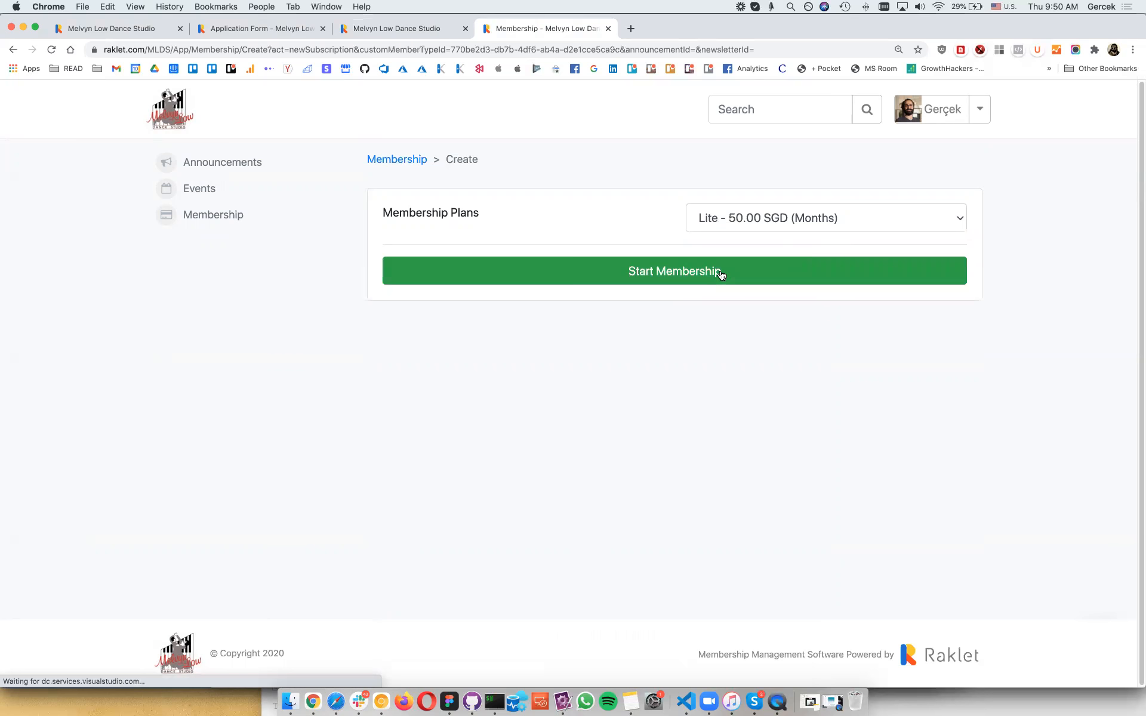
click(721, 272)
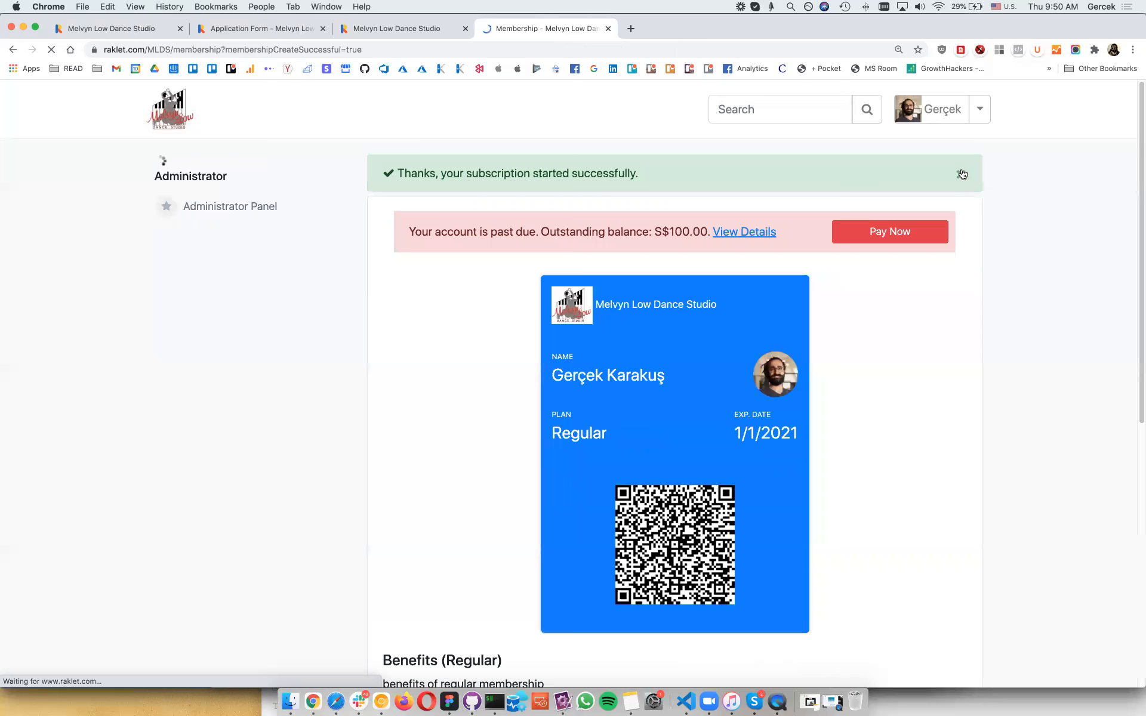
click(962, 174)
click(977, 109)
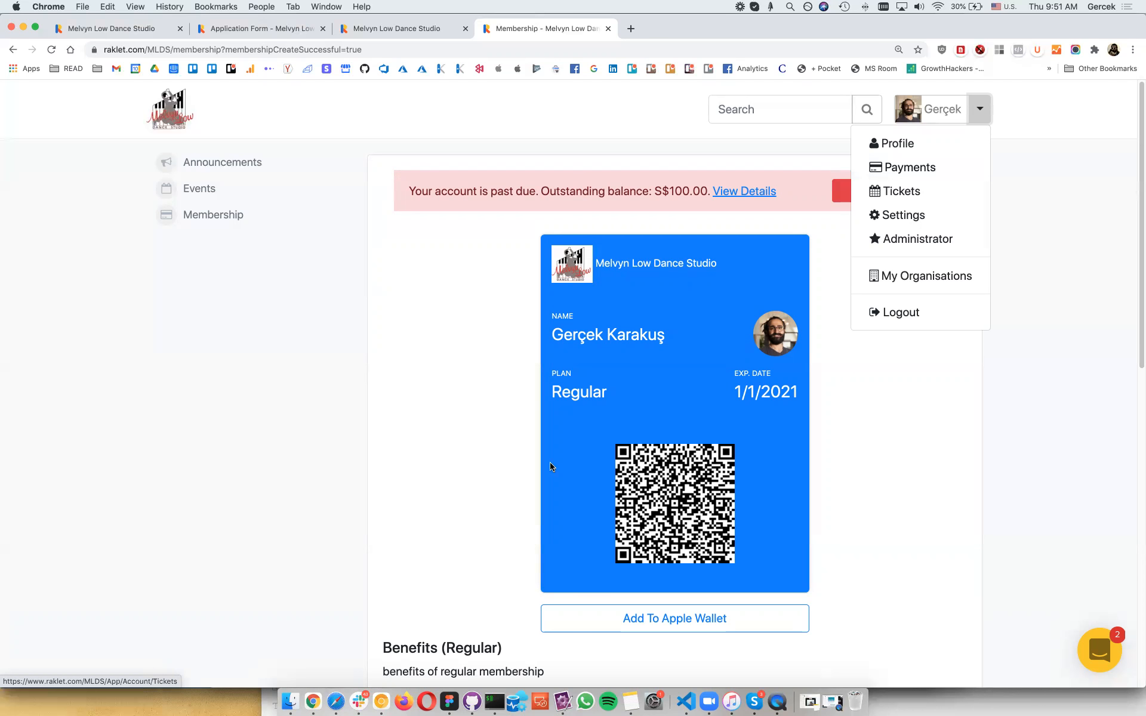
scroll(548, 463, down, 12)
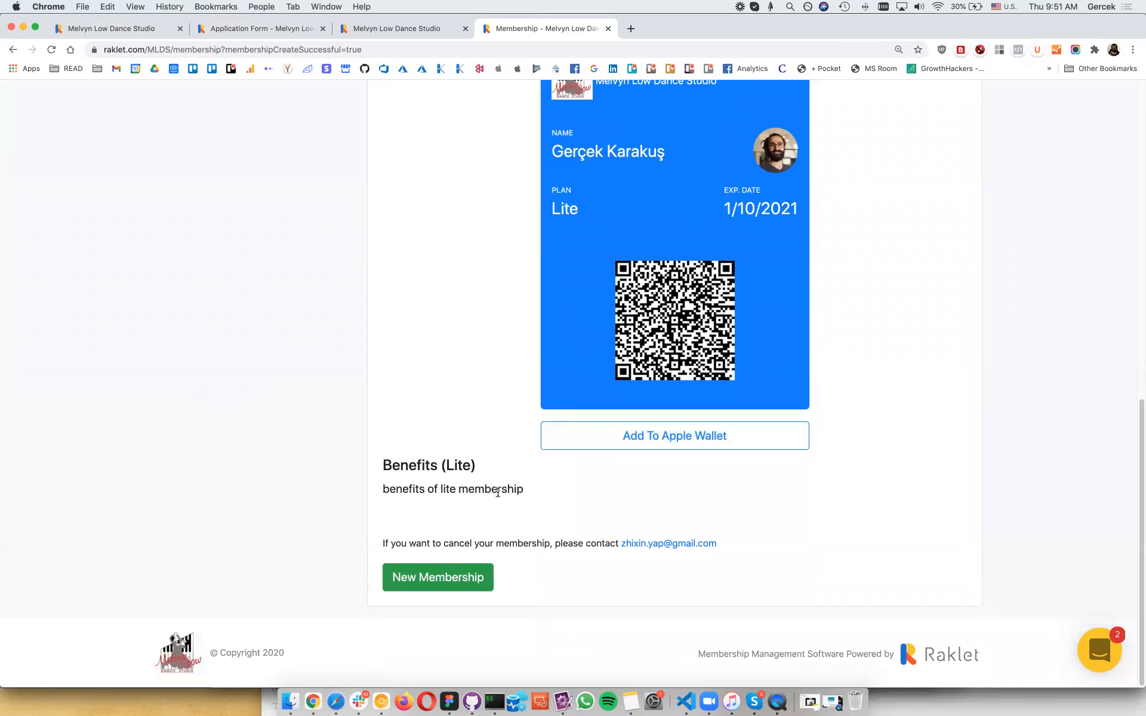
Step: Open Payments, inspect the S$100 Membership Fee invoice details, and return to the payments list
scroll(670, 545, up, 15)
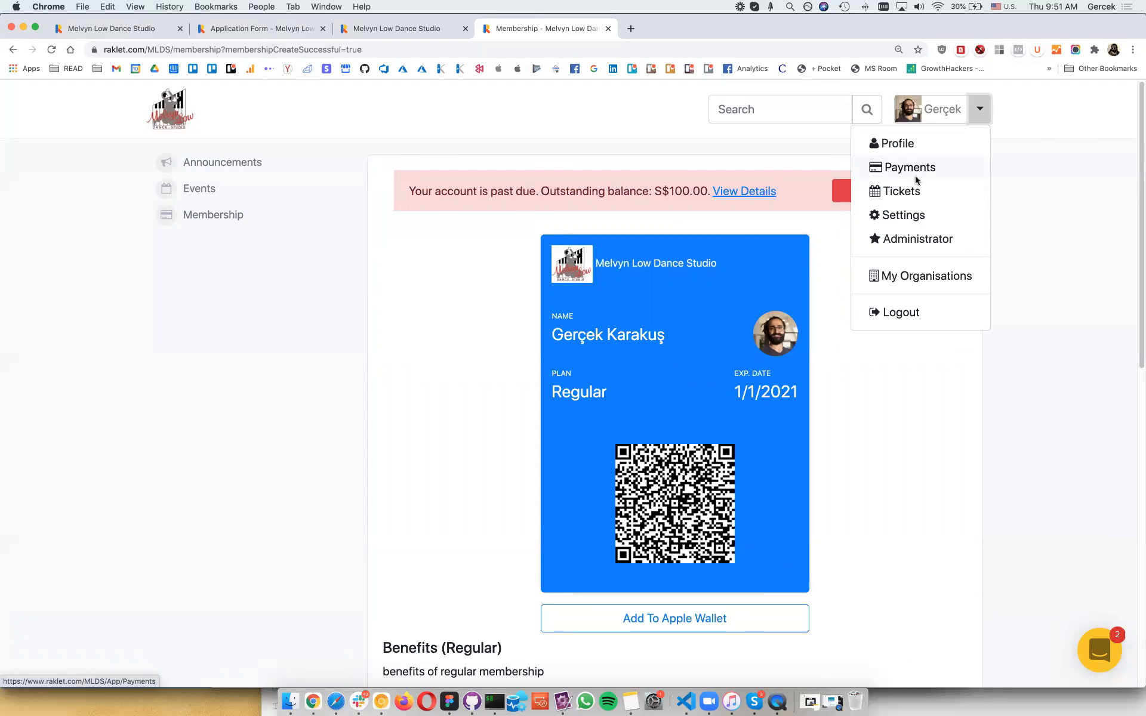
click(918, 182)
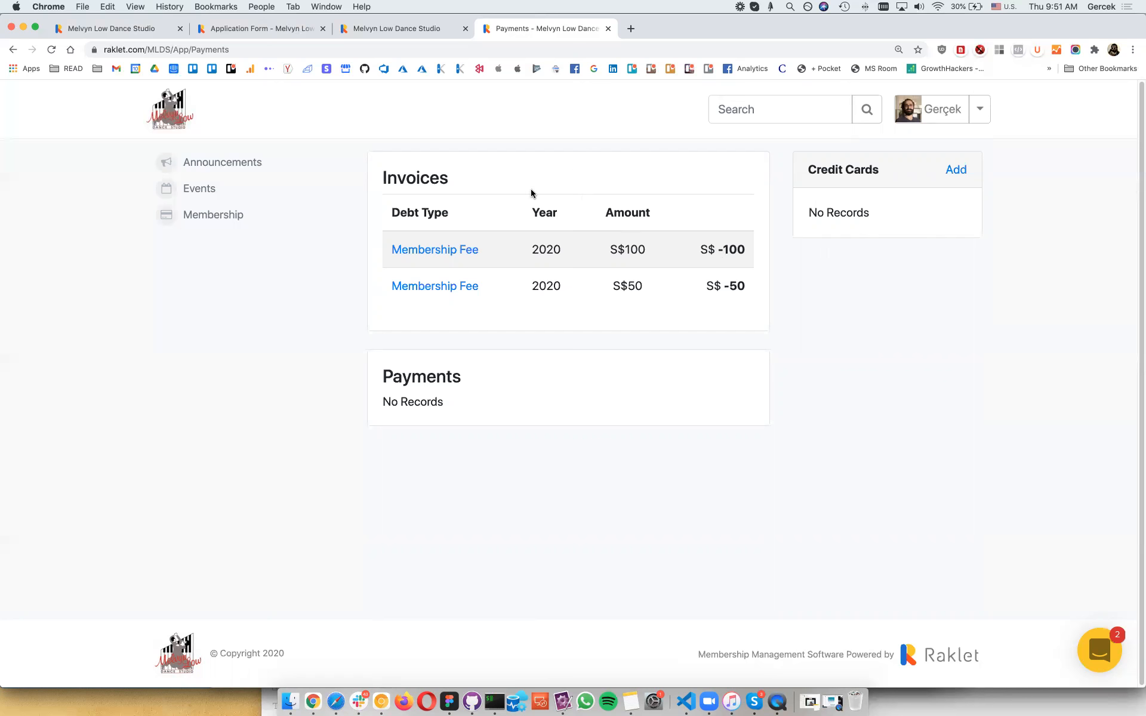
click(455, 252)
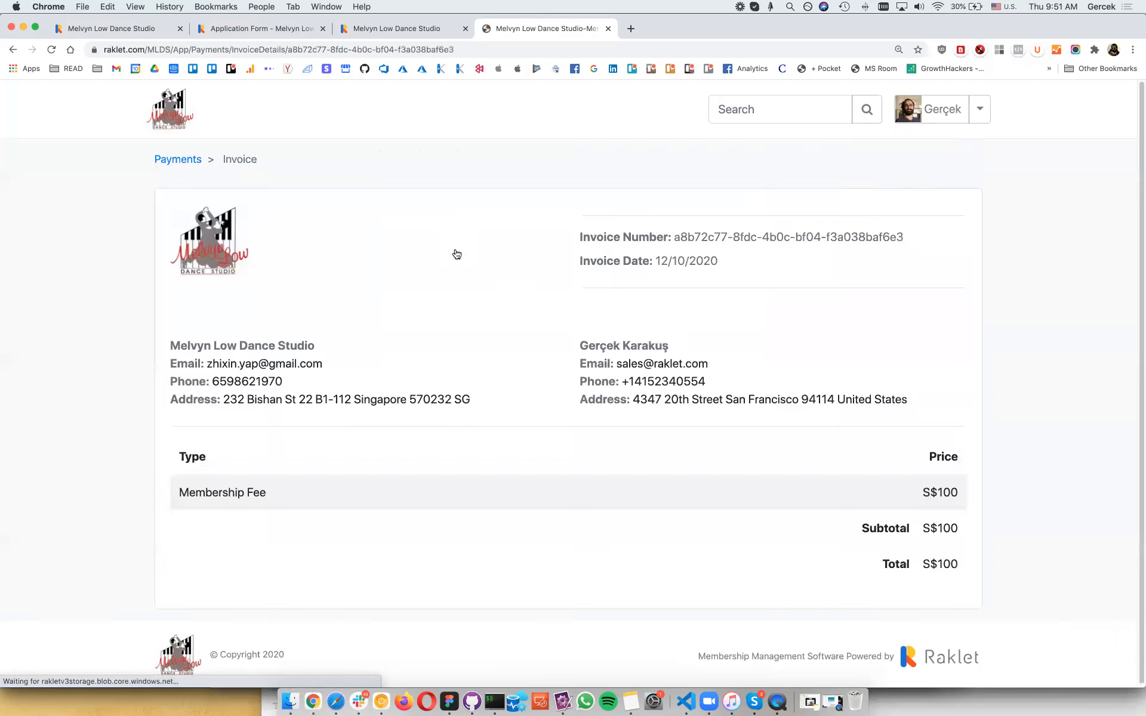
scroll(589, 362, down, 1)
drag(452, 412, 557, 459)
click(557, 458)
scroll(557, 458, down, 1)
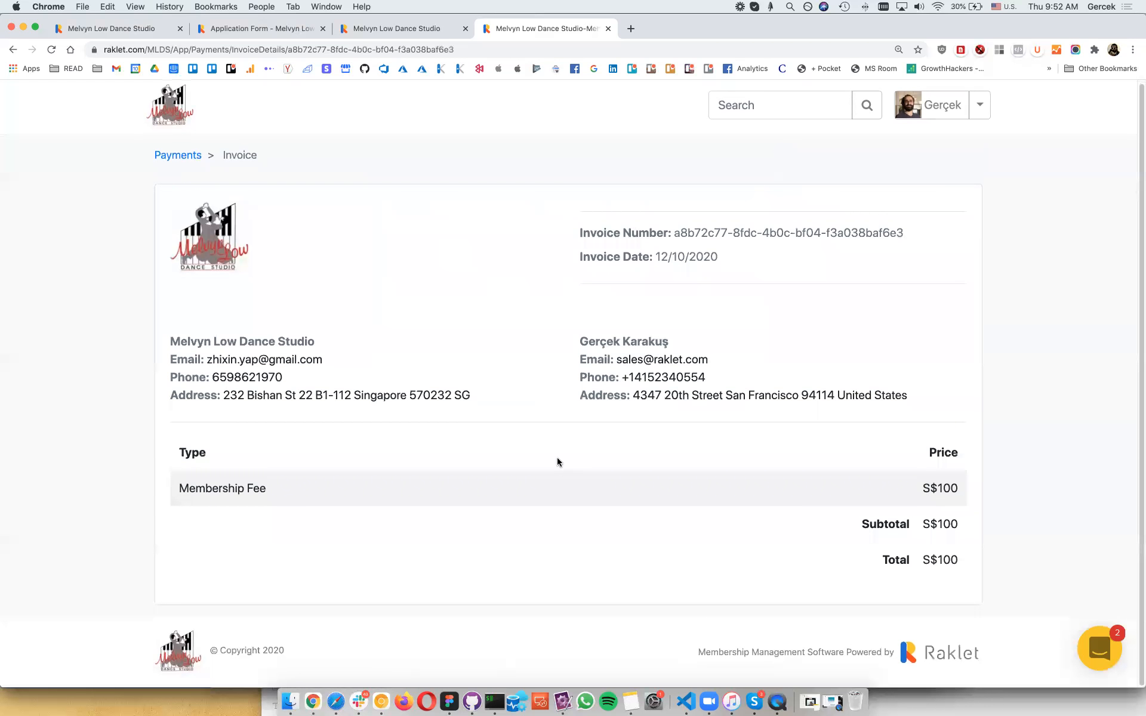
scroll(373, 305, up, 1)
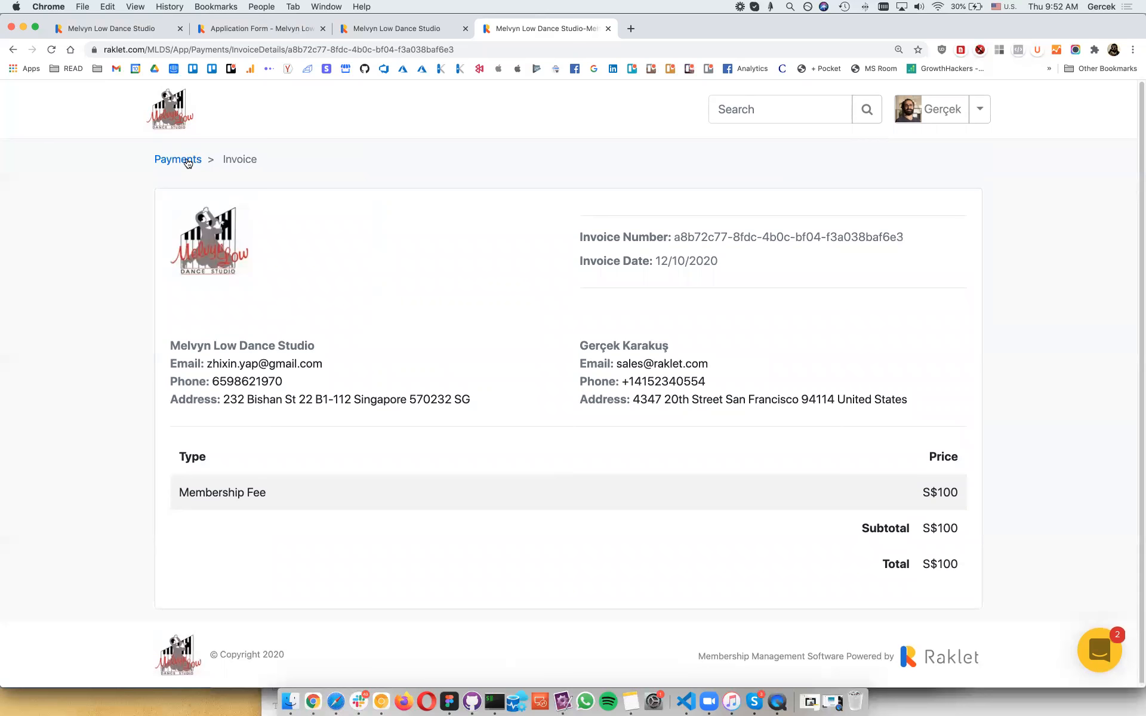
click(178, 160)
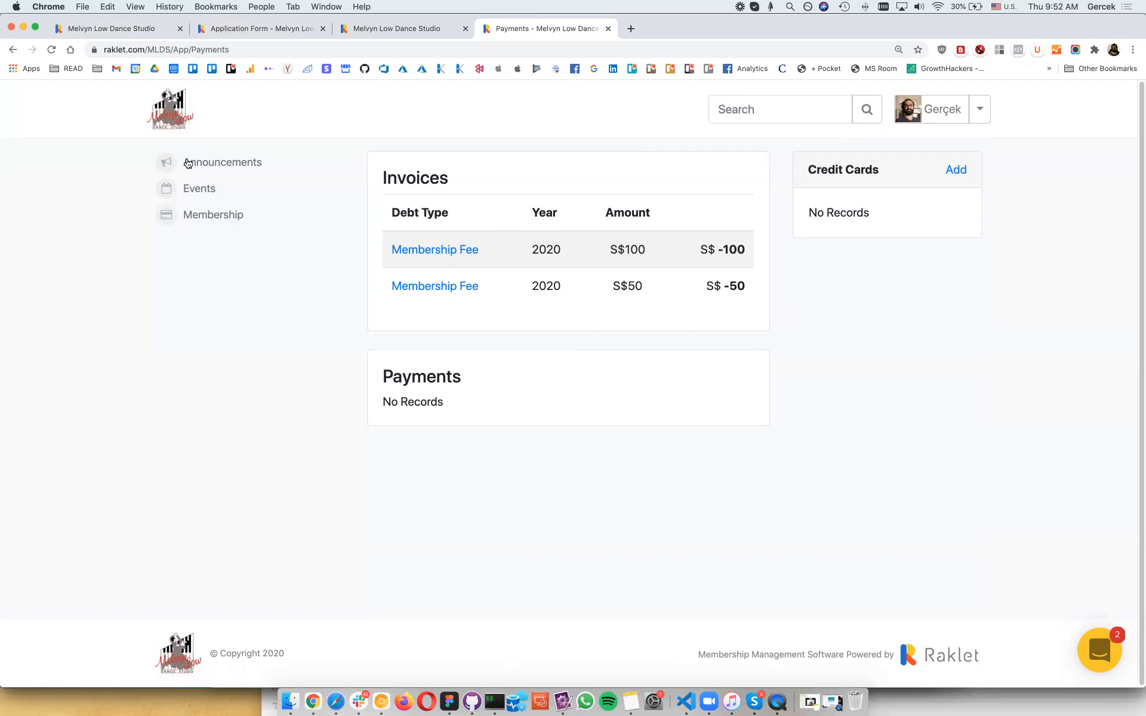
click(253, 162)
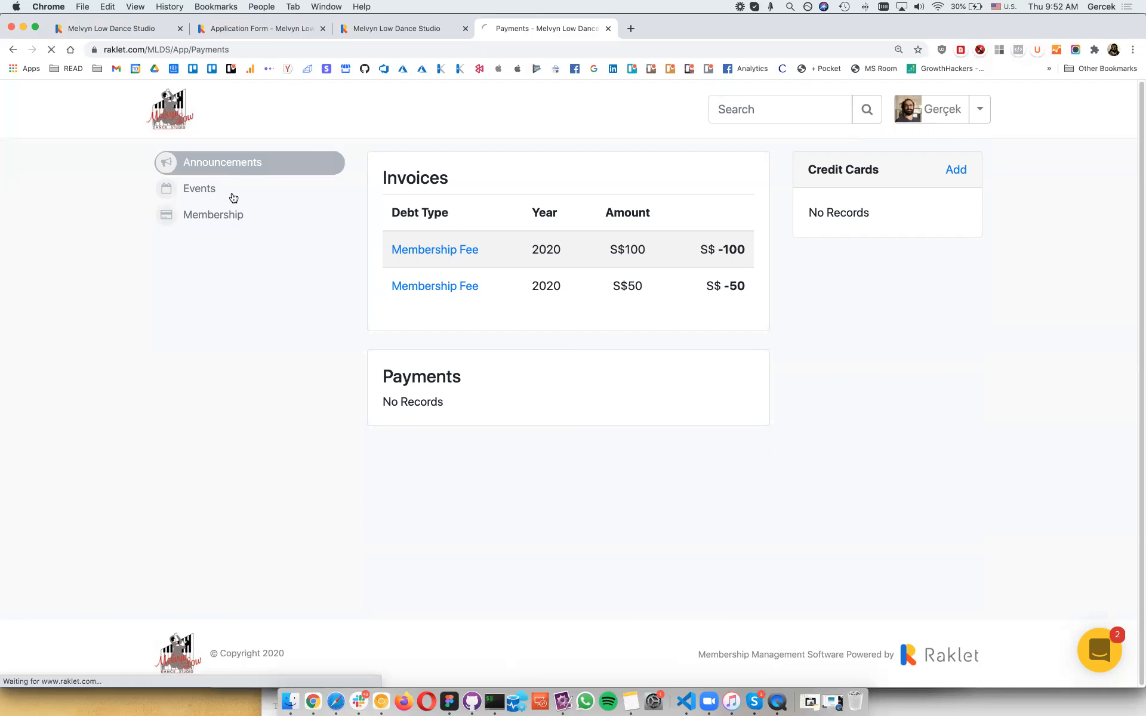
Step: View the member announcements, then switch to the Administrator view of Melvyn Low Dance Studio
click(233, 197)
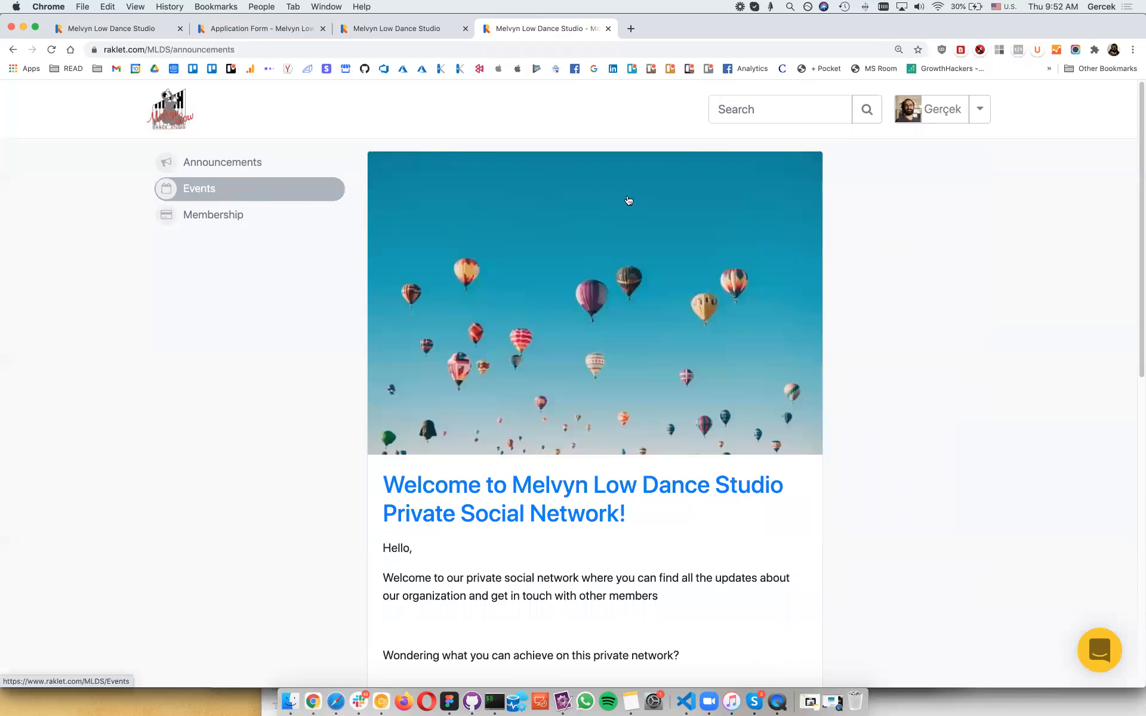
click(987, 120)
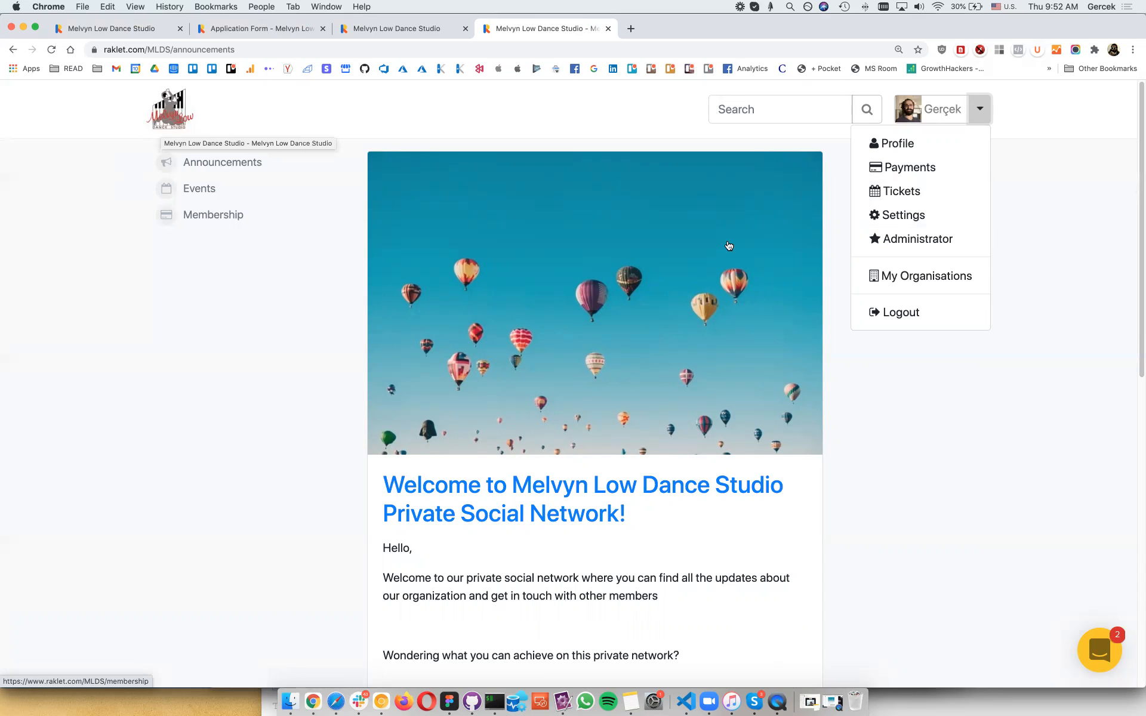
click(948, 249)
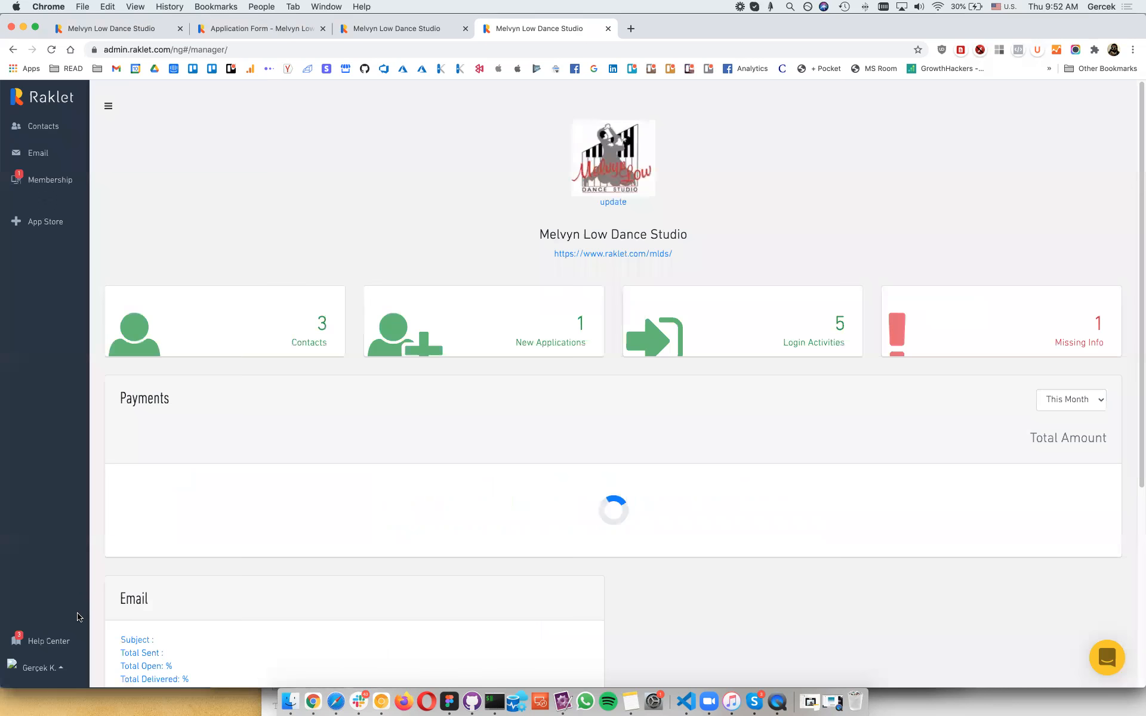
Step: Open the Billing subscription plans page and check the FREE plan's 50-contact limit
click(41, 668)
click(53, 580)
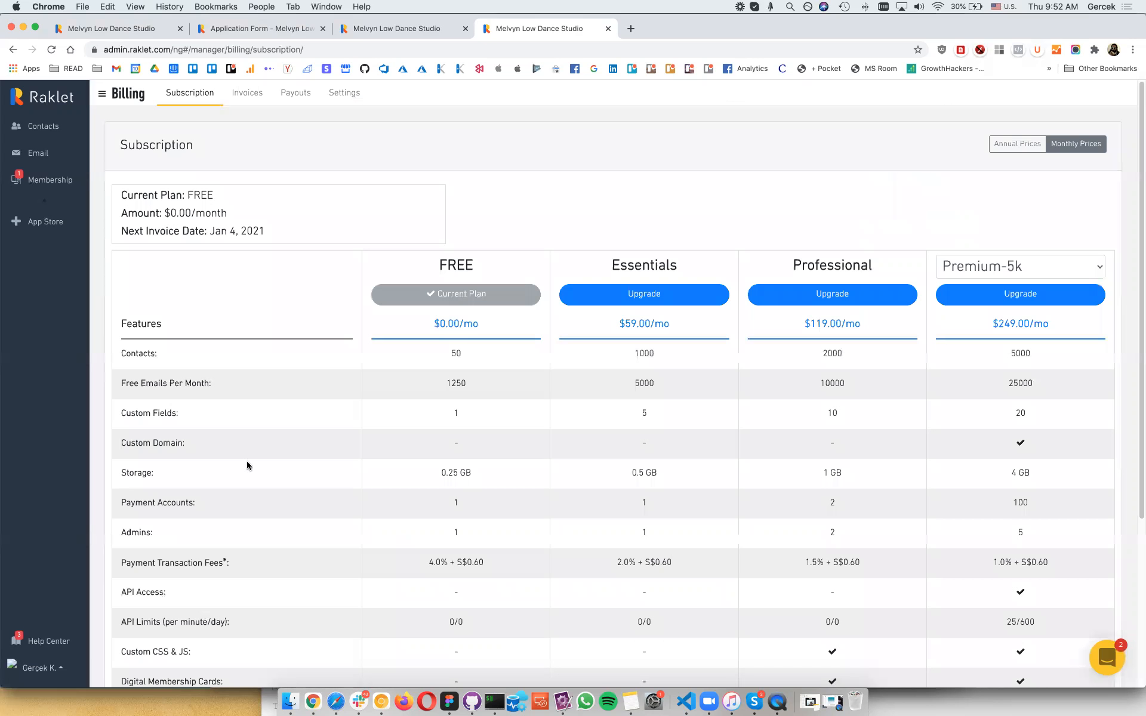
scroll(248, 461, down, 2)
scroll(249, 460, up, 2)
scroll(248, 461, down, 3)
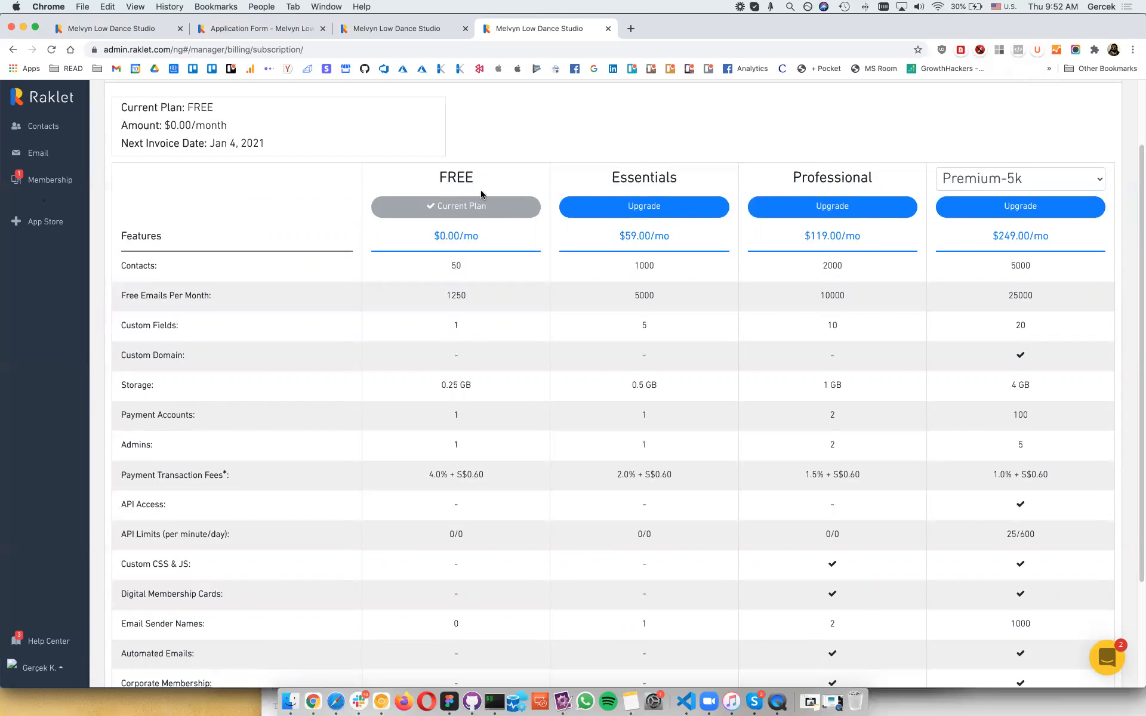
double_click(460, 268)
click(455, 320)
scroll(813, 265, up, 3)
Step: Compare the plans' annual prices, then switch the comparison back to monthly prices
click(1022, 146)
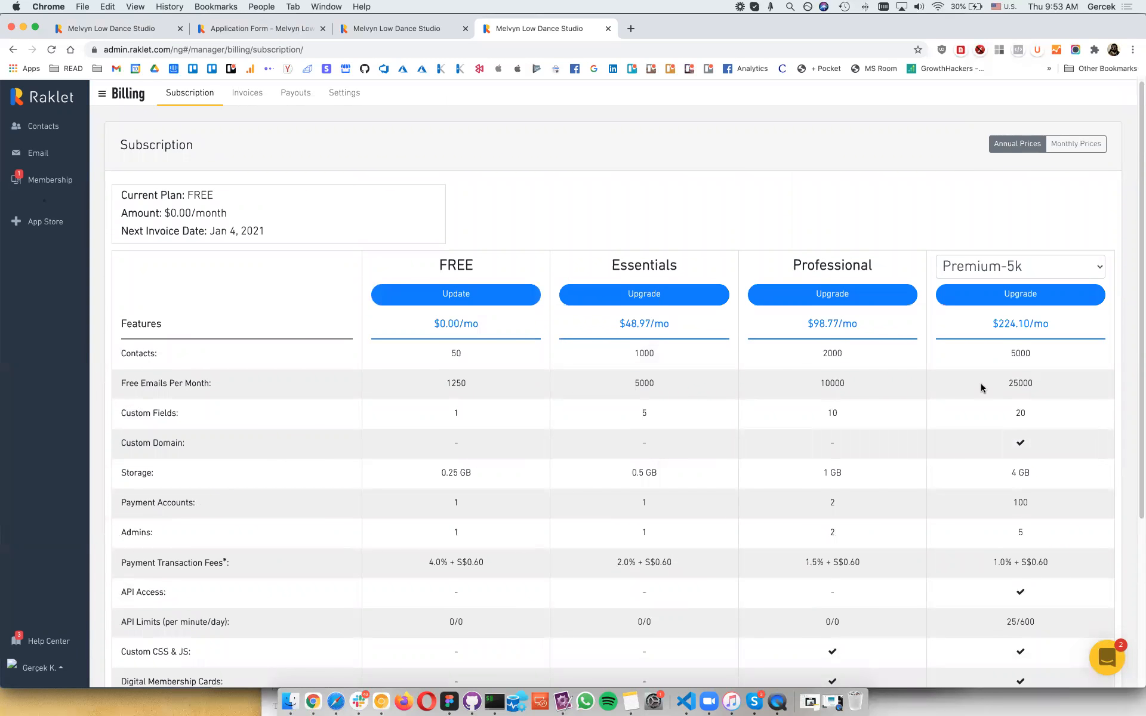
scroll(982, 388, down, 2)
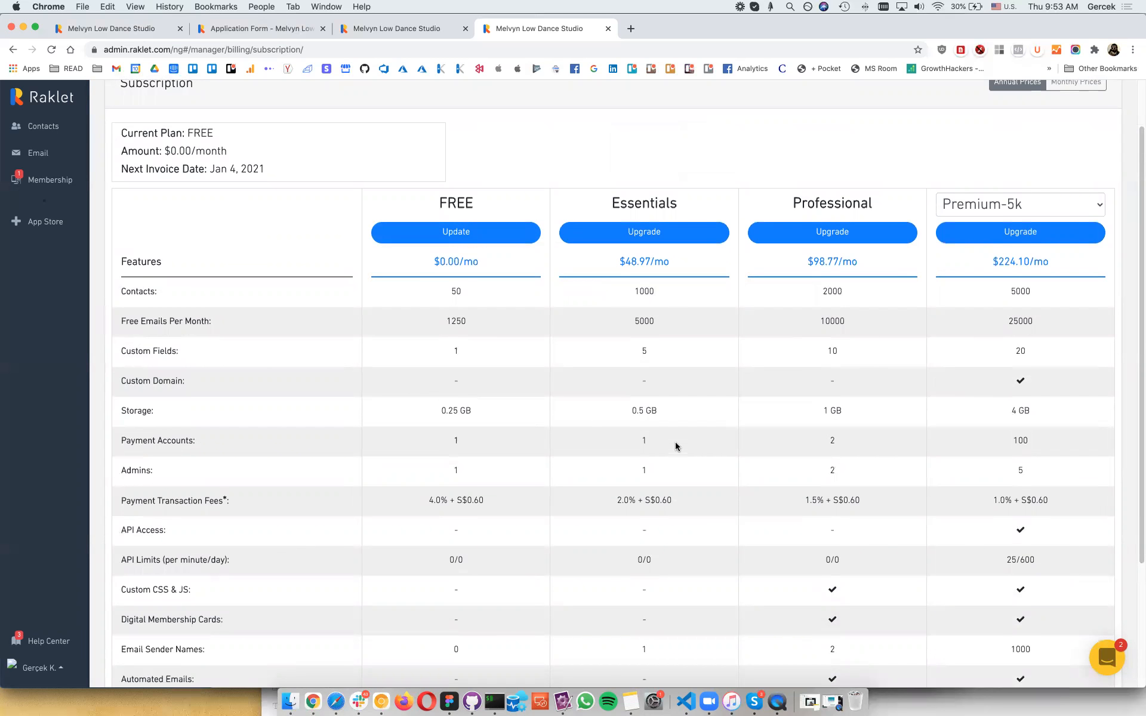
scroll(1032, 435, down, 1)
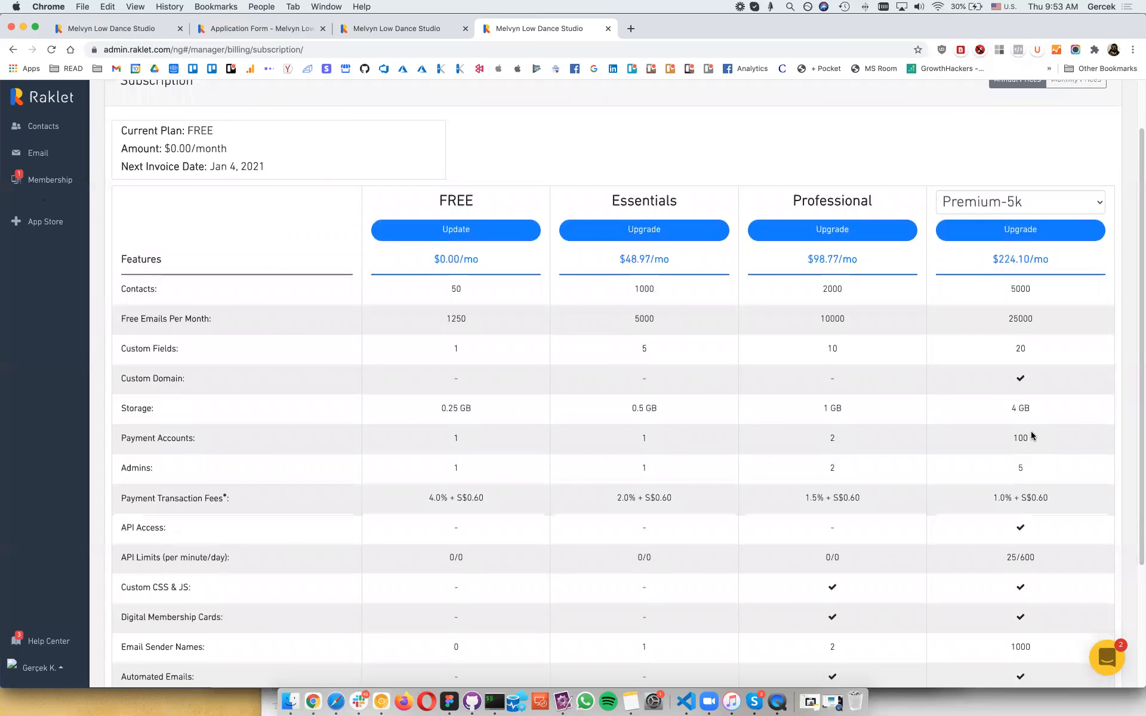
scroll(1014, 266, up, 3)
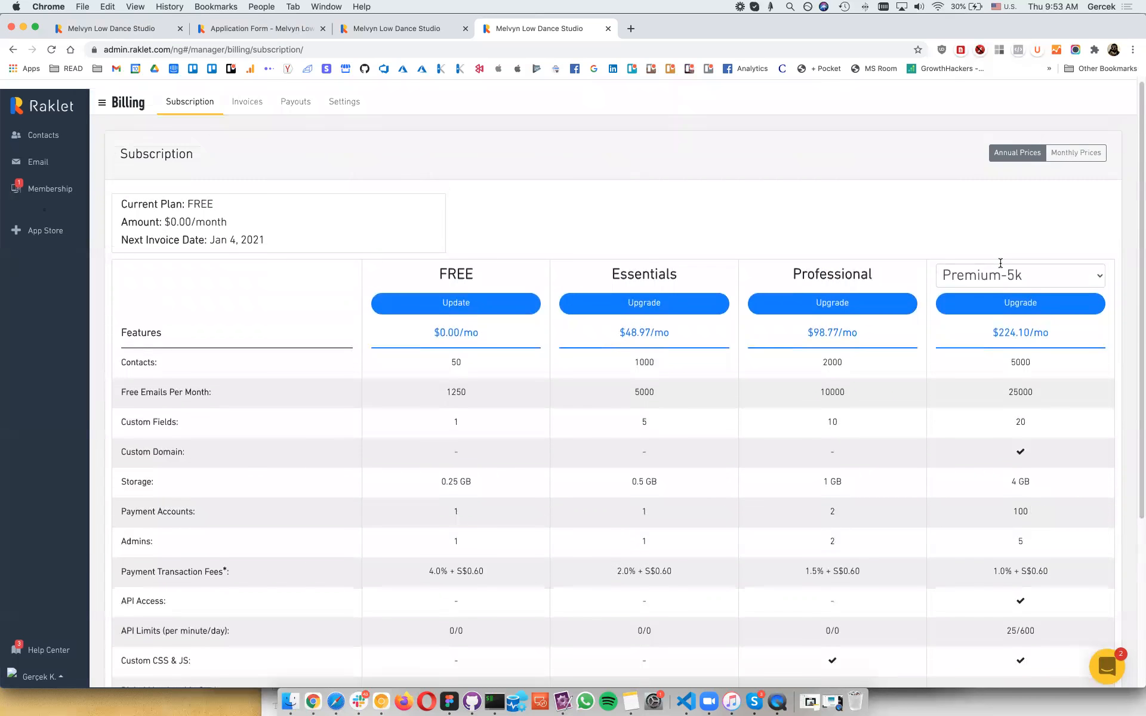
click(1087, 145)
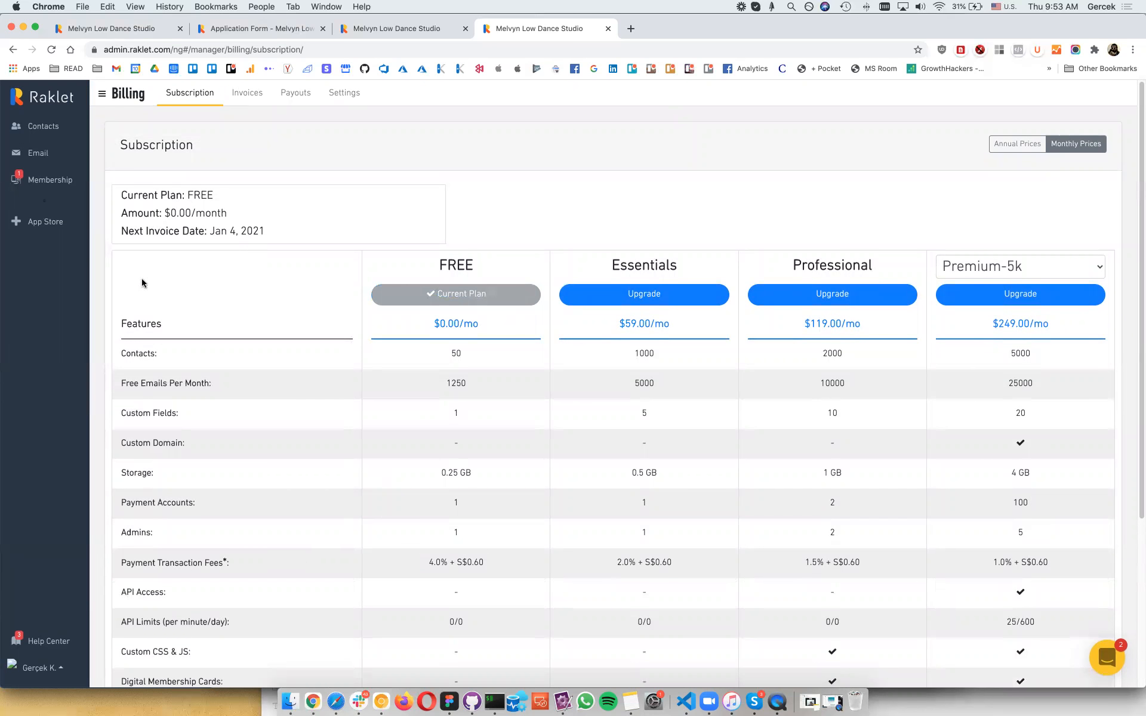
click(34, 195)
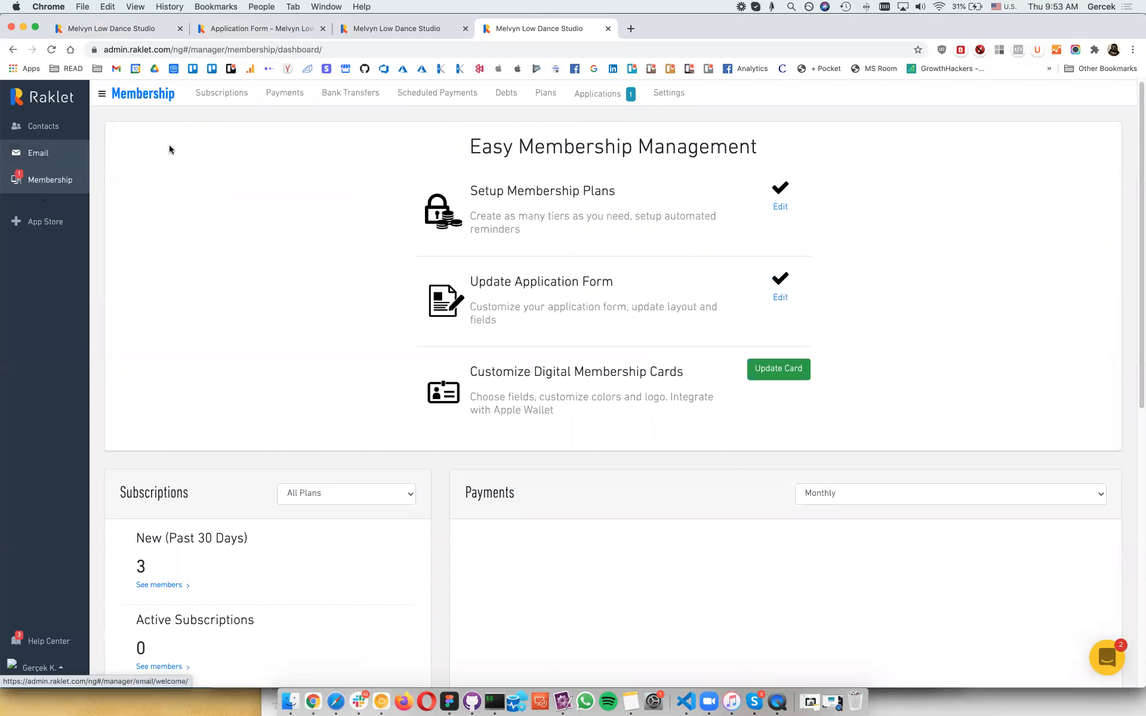
Step: Enable the Create Social Network app from the App Store and view its Announcements list
click(61, 155)
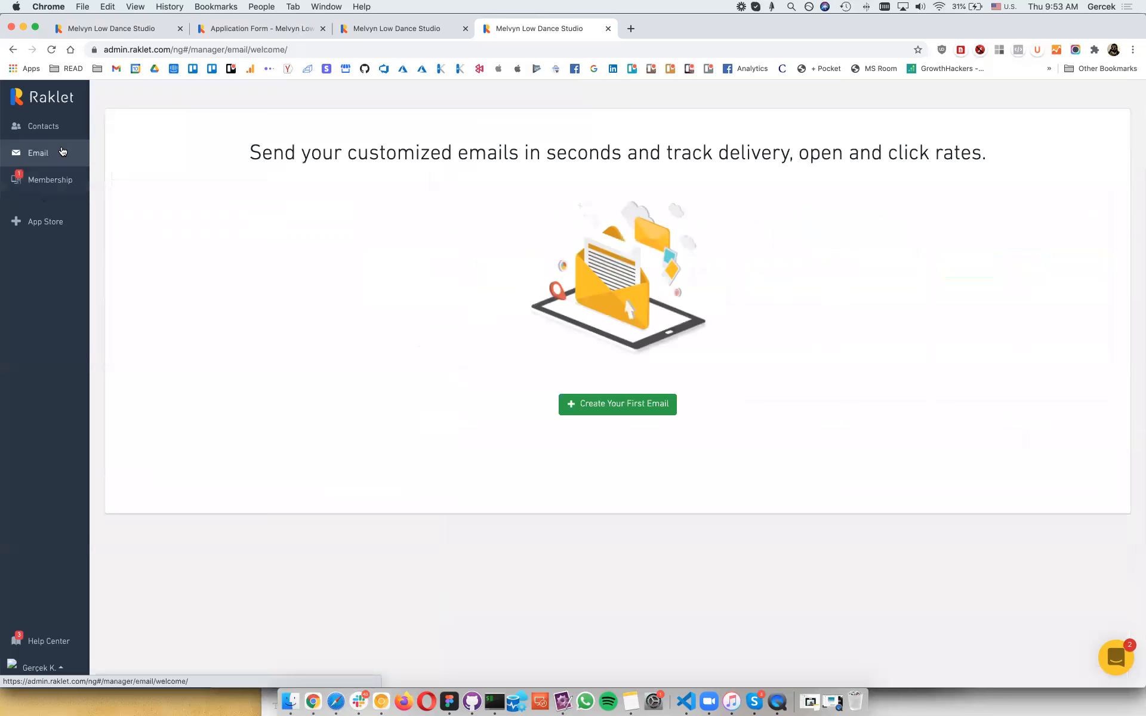
click(59, 225)
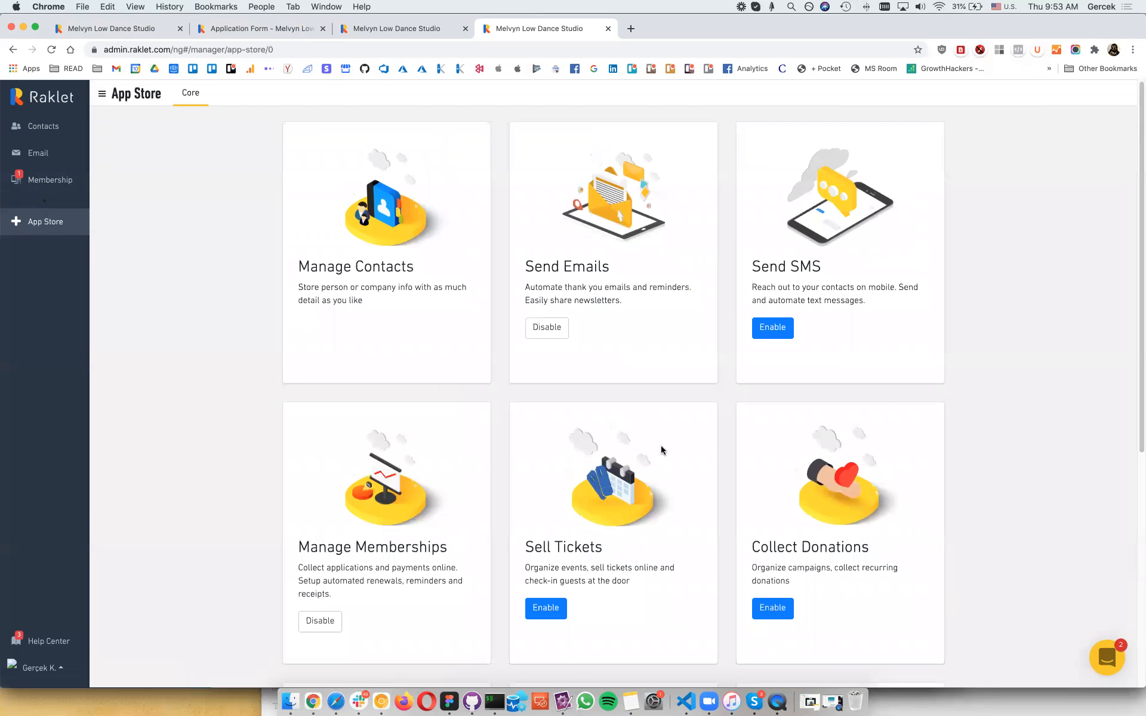
scroll(661, 451, down, 1)
scroll(657, 450, down, 6)
click(328, 509)
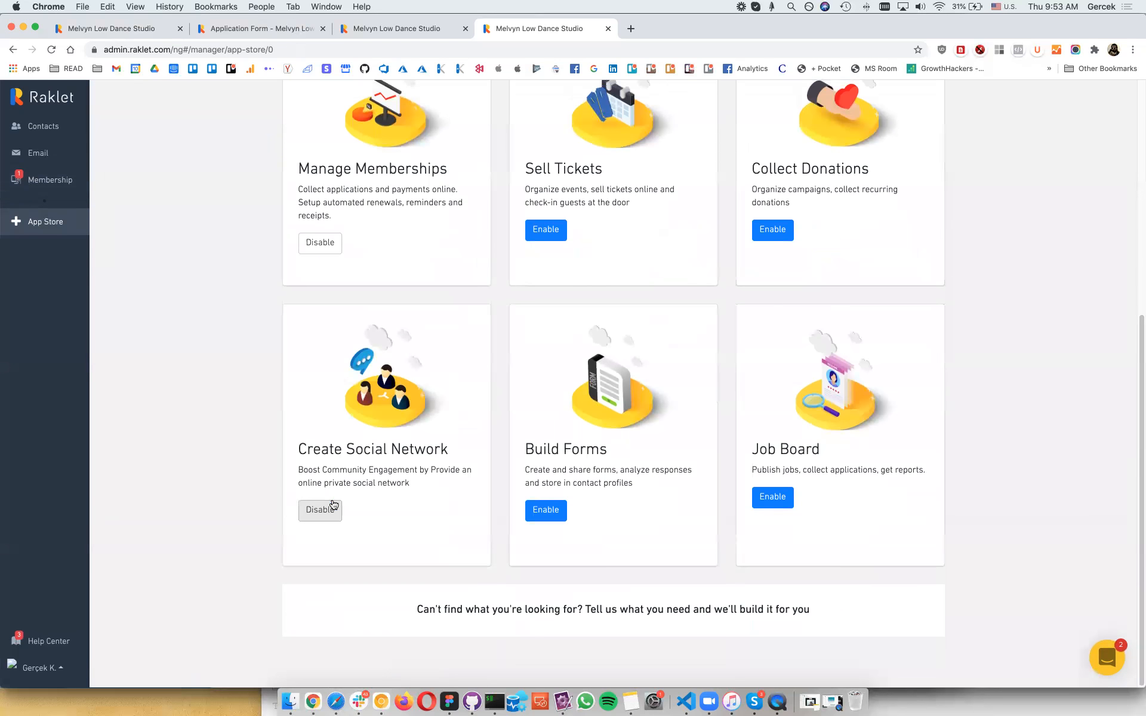
click(35, 207)
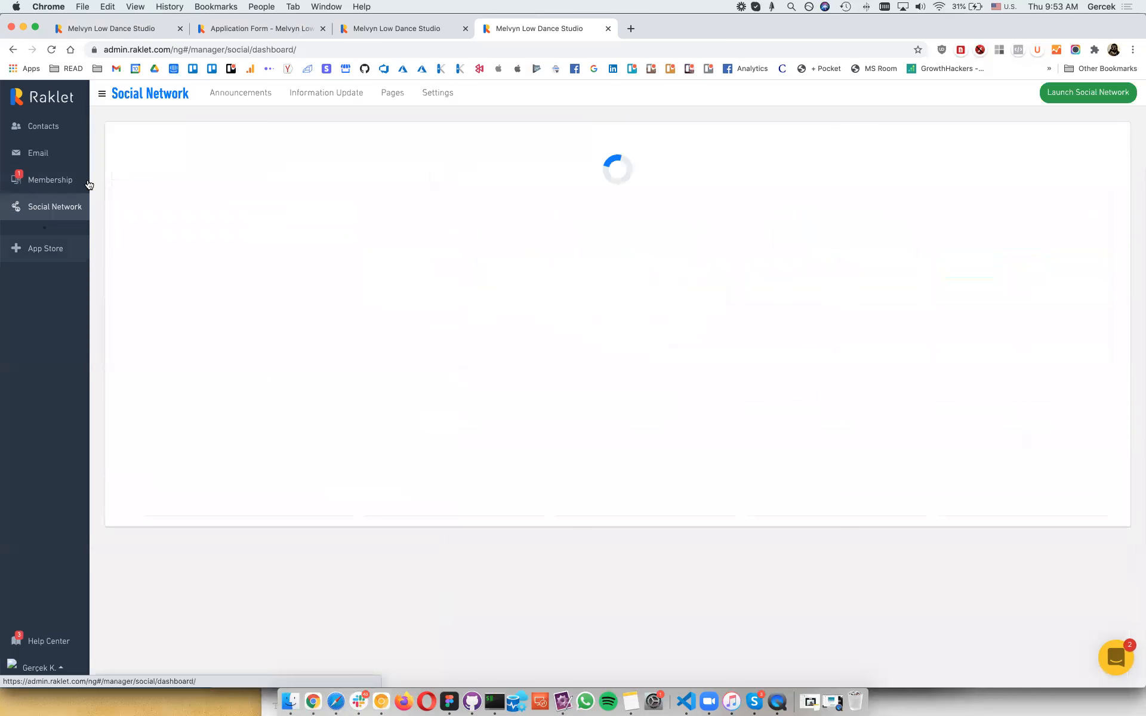
click(237, 101)
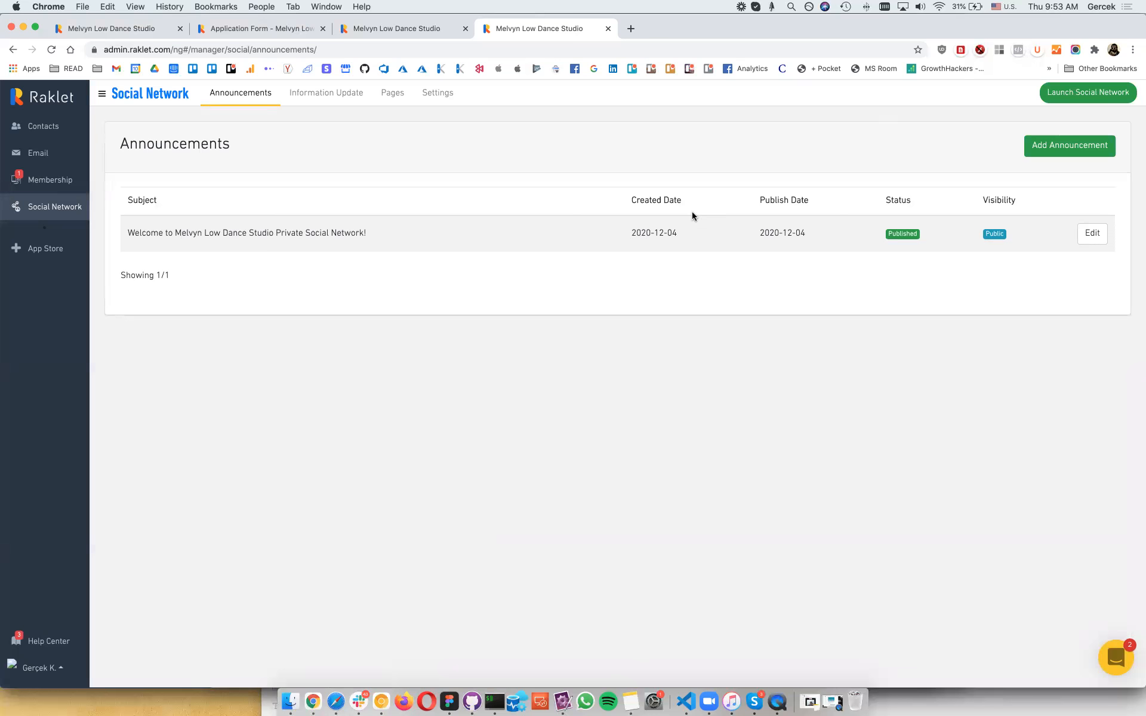
Step: In Settings > Connections, untick List Visible for all six lists and save the settings
click(445, 92)
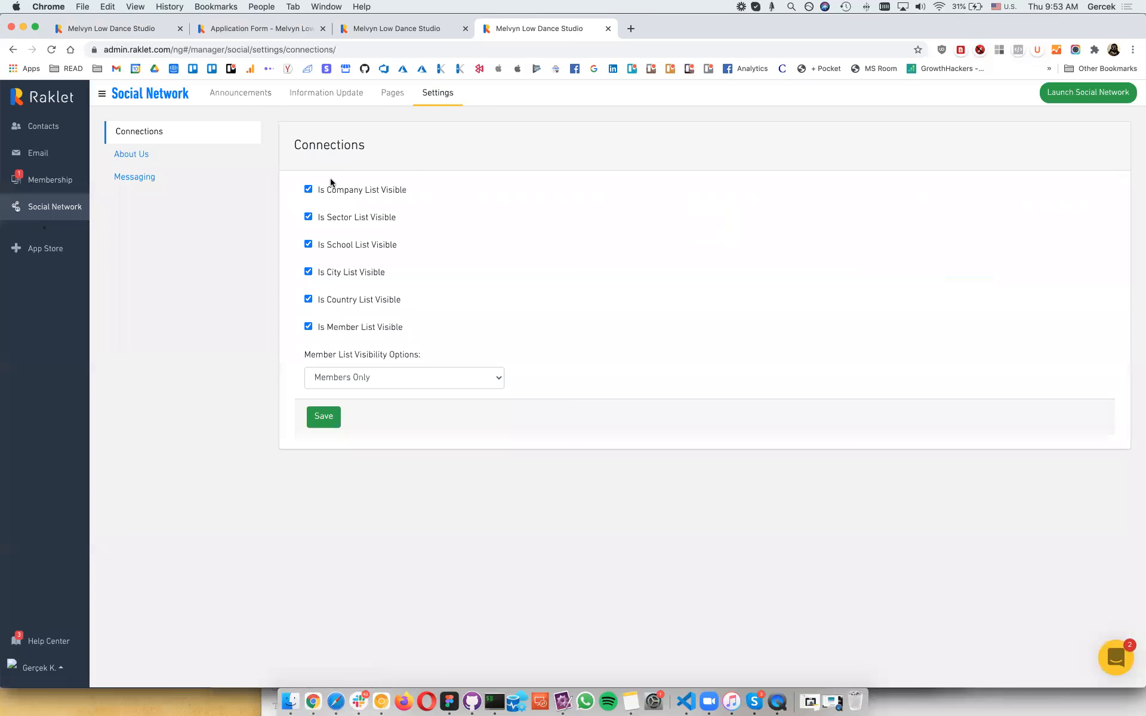
click(331, 200)
click(333, 217)
click(332, 244)
click(332, 272)
click(332, 321)
click(332, 328)
click(324, 415)
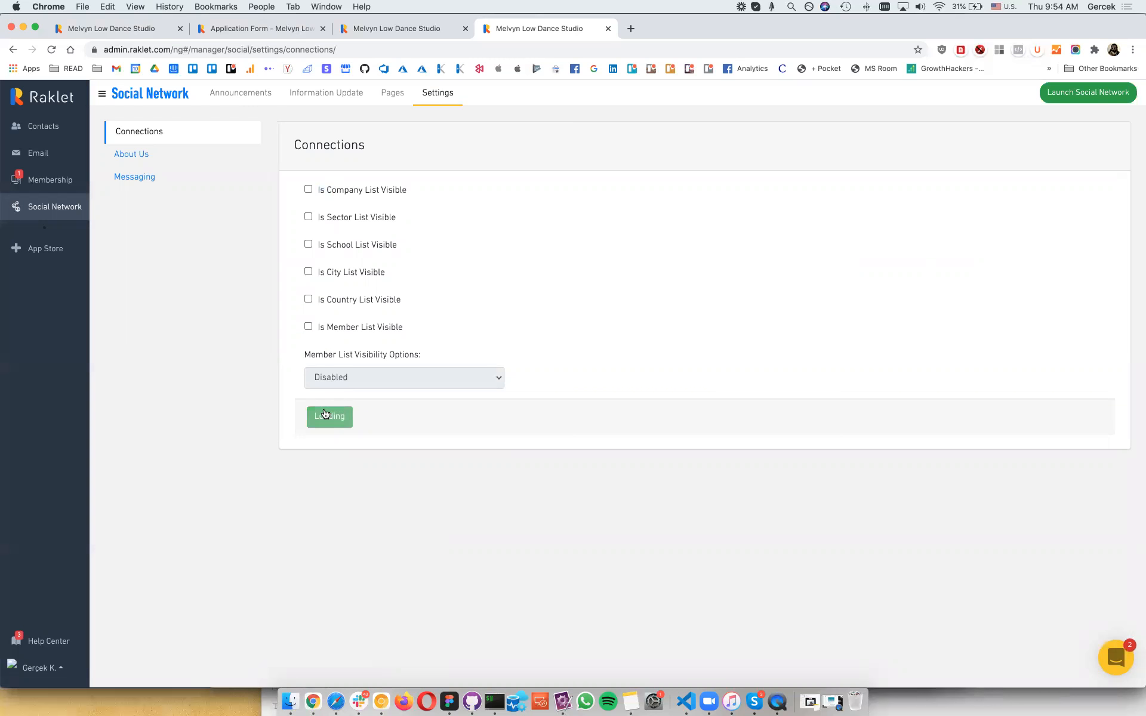
click(830, 108)
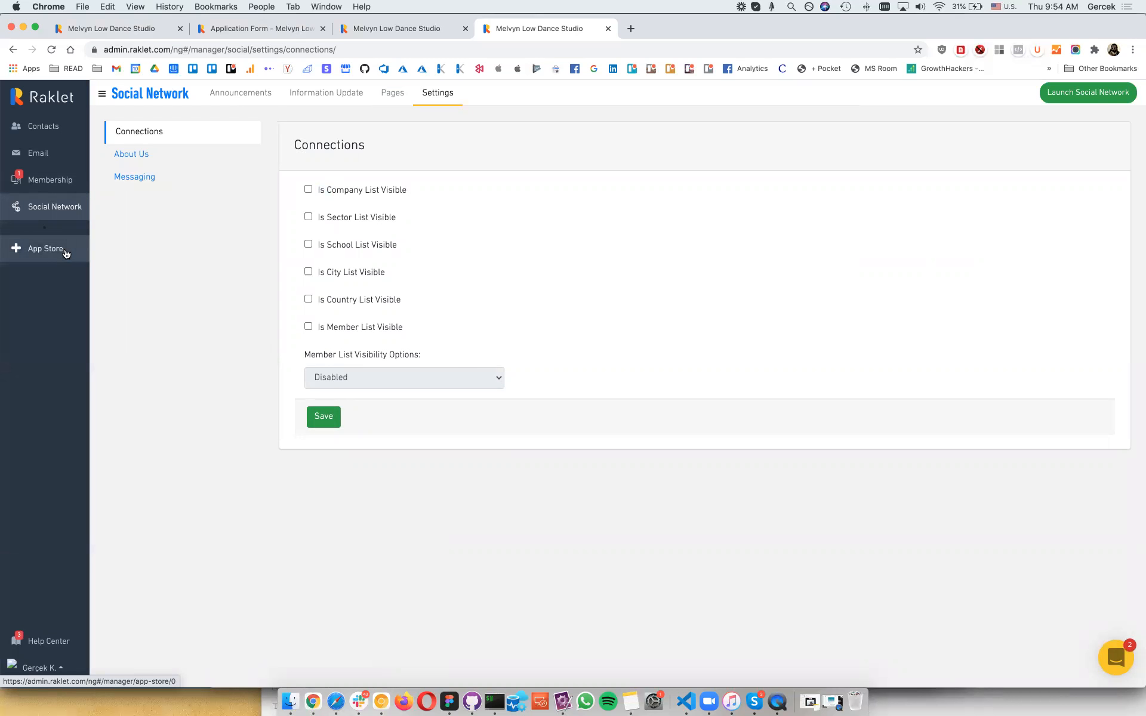
click(57, 188)
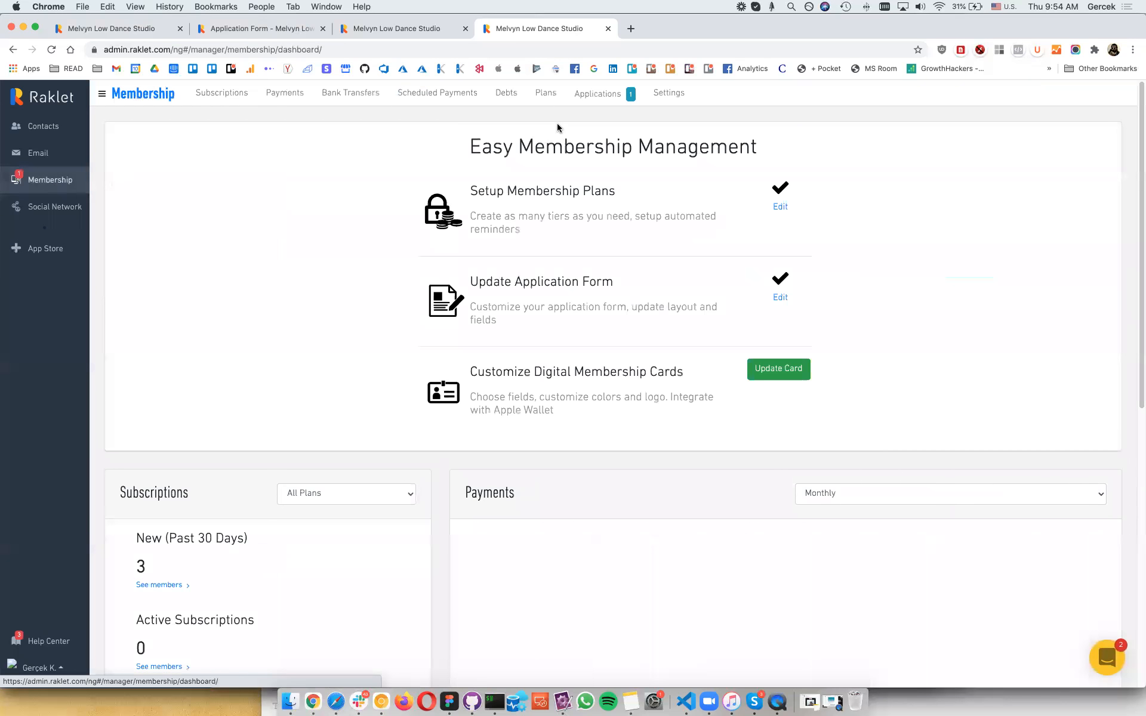
Step: Check membership applications, enable the Sell Tickets app, and start a new event in Events
click(537, 99)
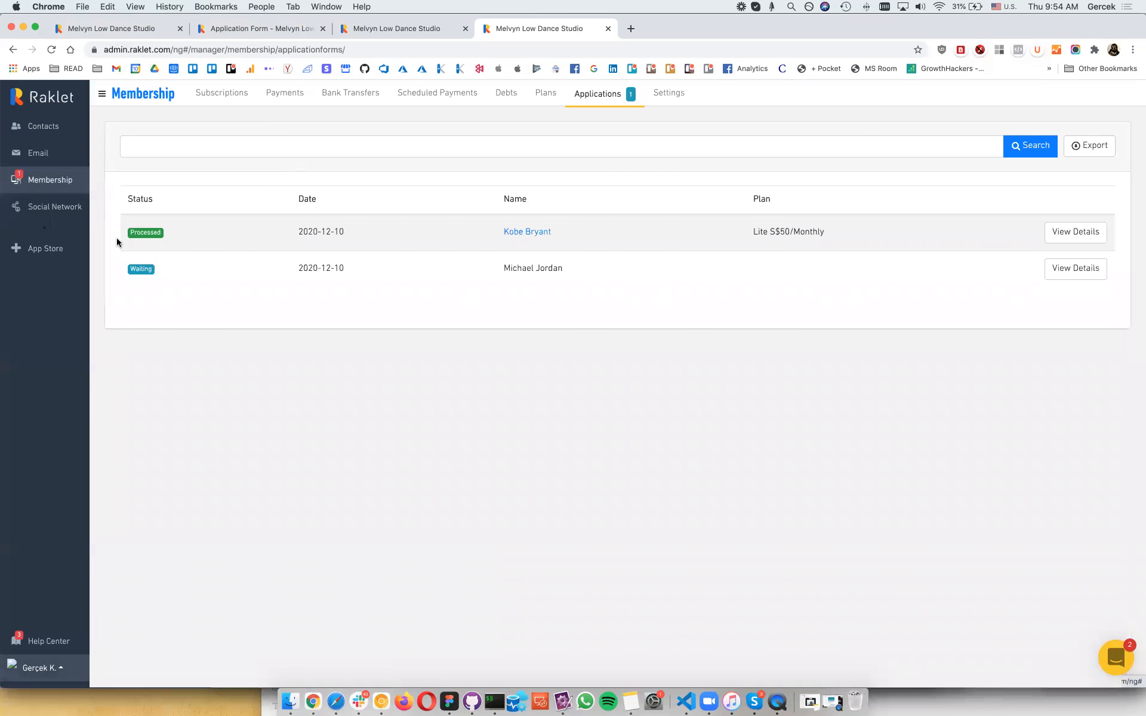
click(48, 145)
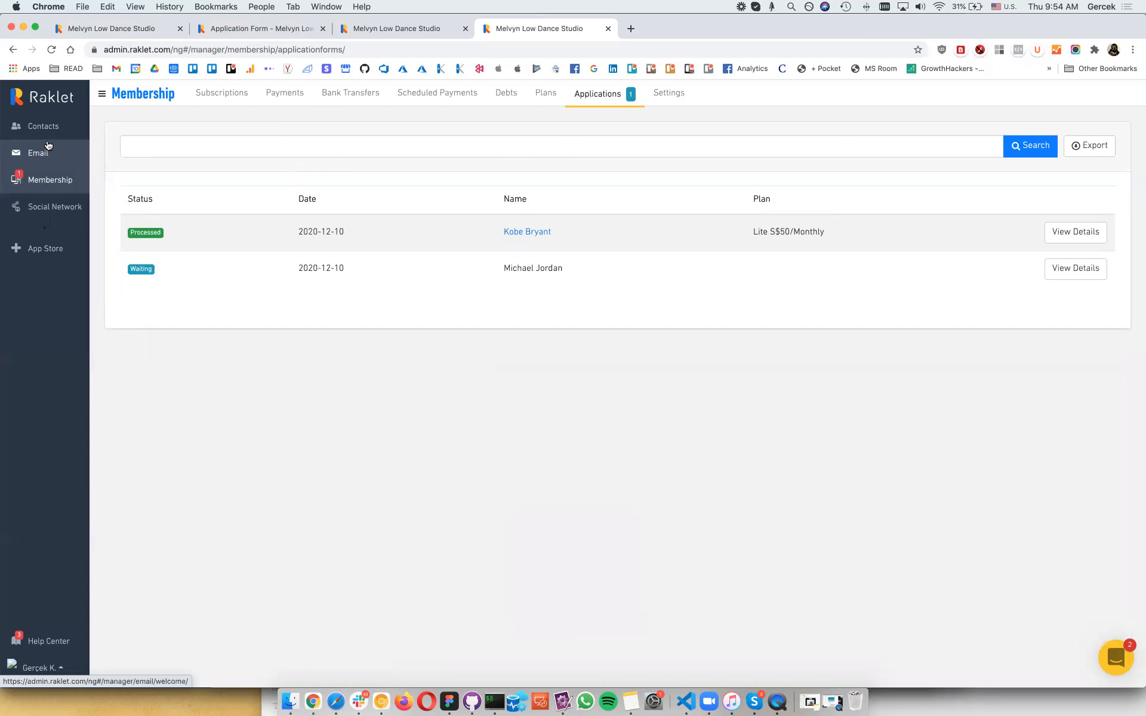
click(32, 255)
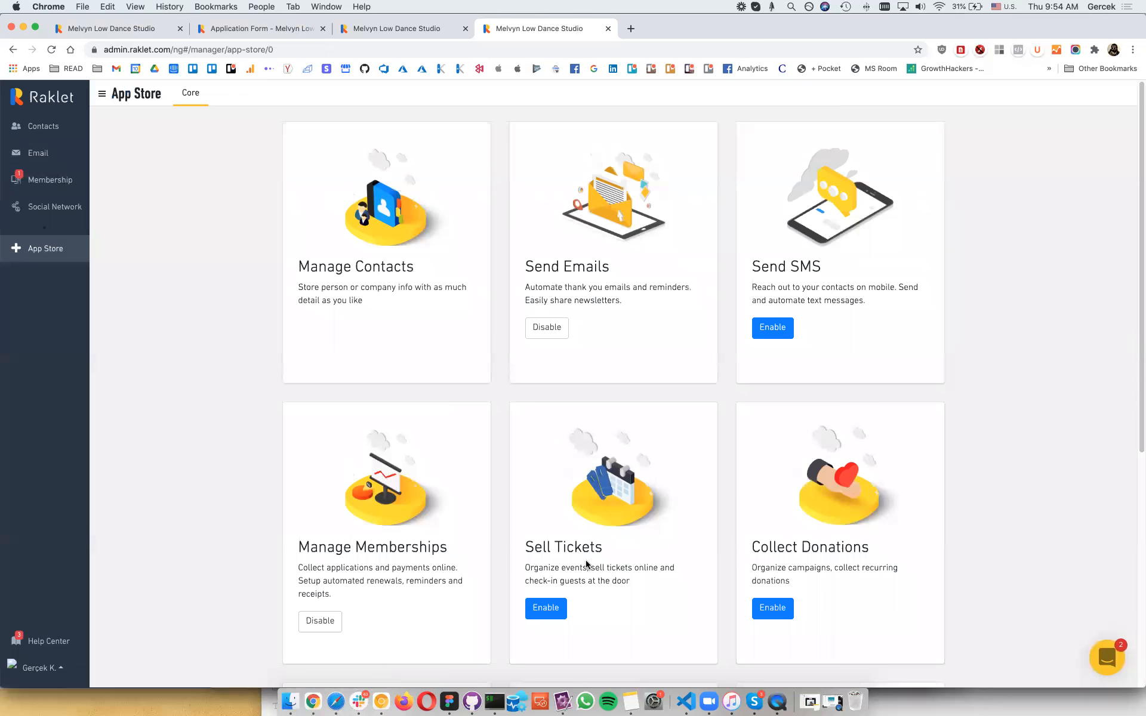
click(550, 606)
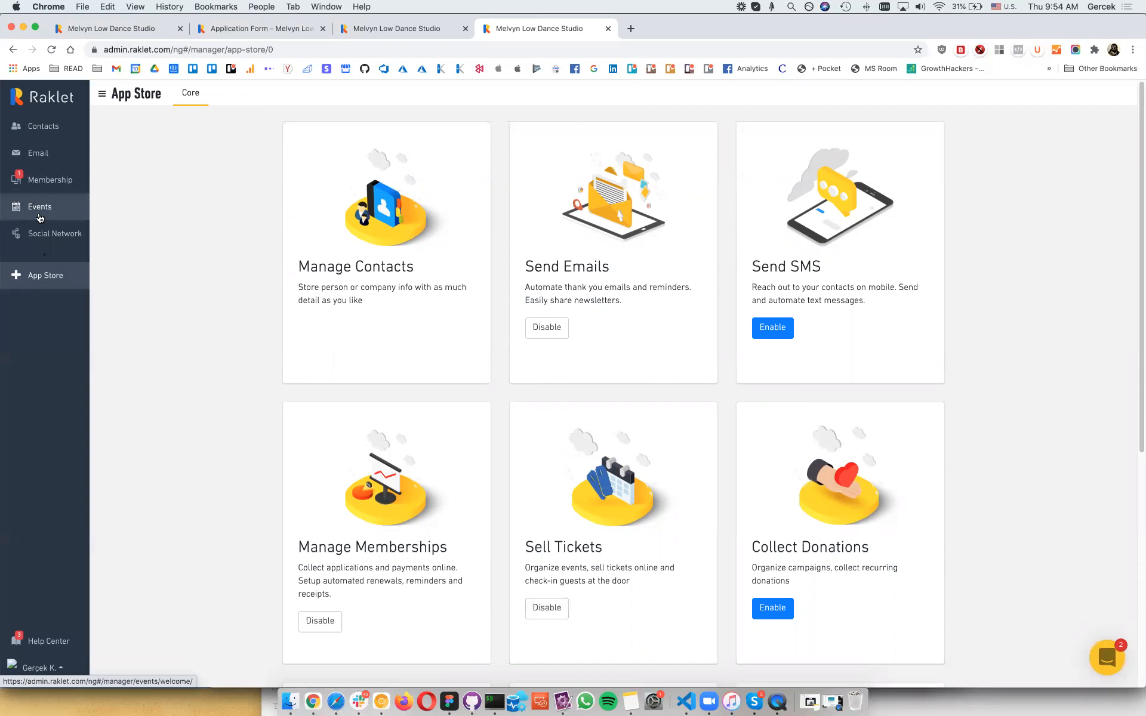
click(39, 206)
click(631, 444)
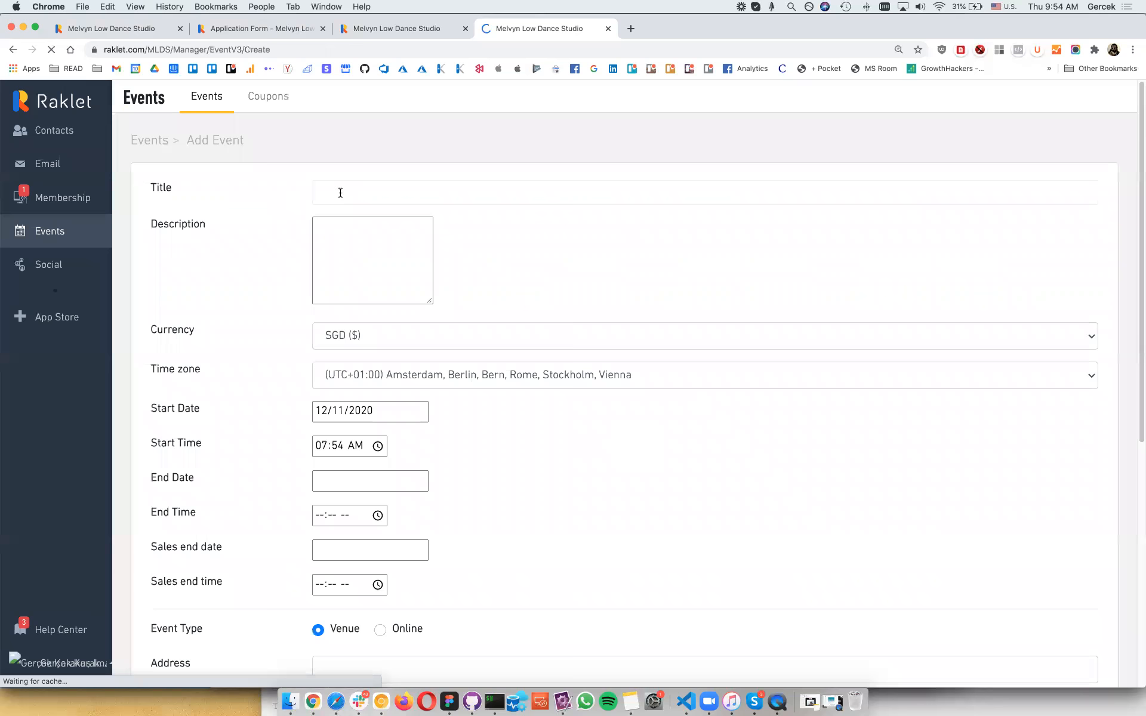
Step: Title the event 'Pilates Class Saturday', starting 19 December 2020 at 13:00
click(340, 193)
text(Pi)
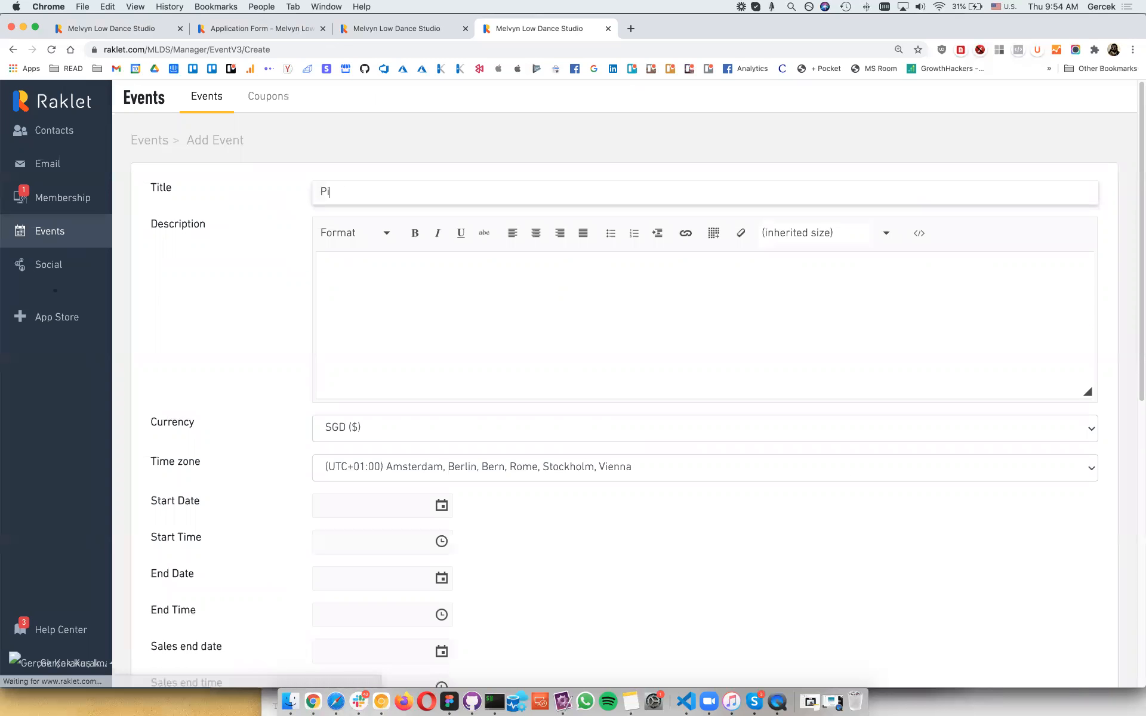
text(lates Clas)
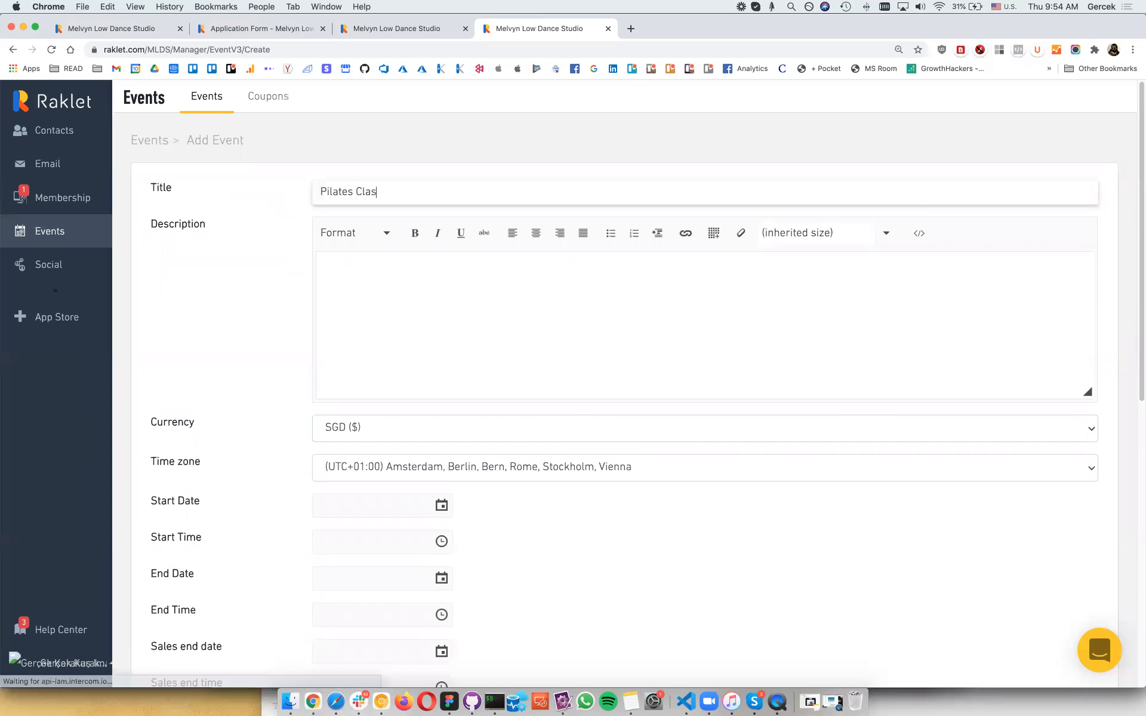
text(s Saturday)
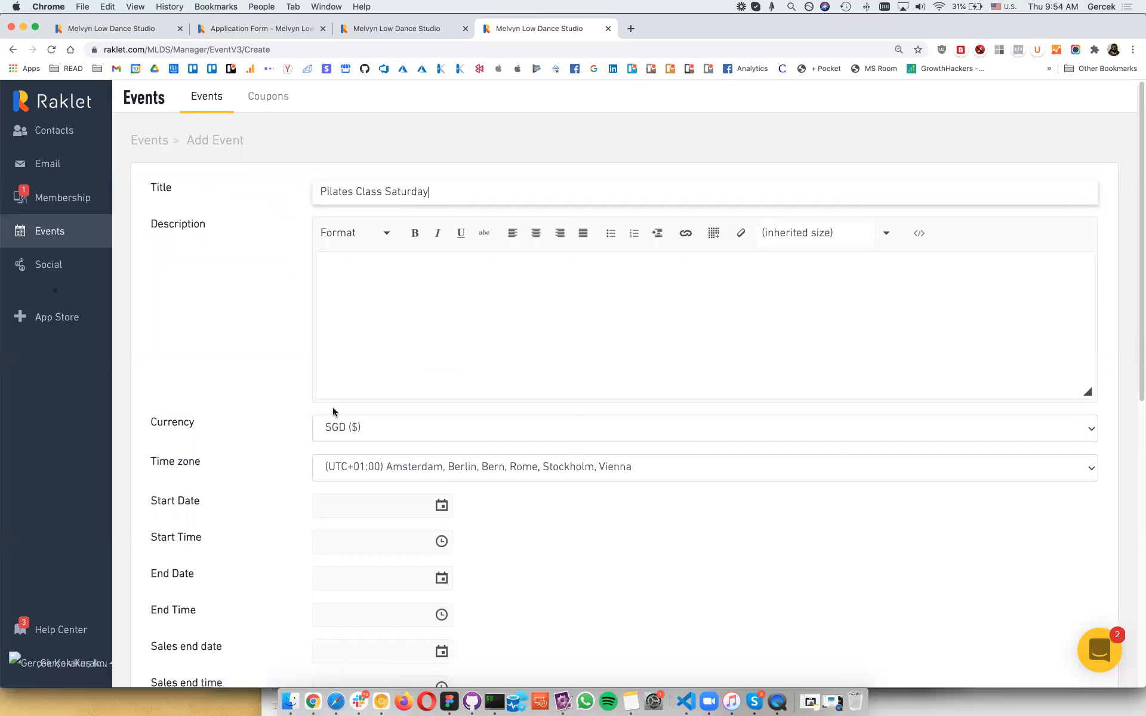
click(350, 503)
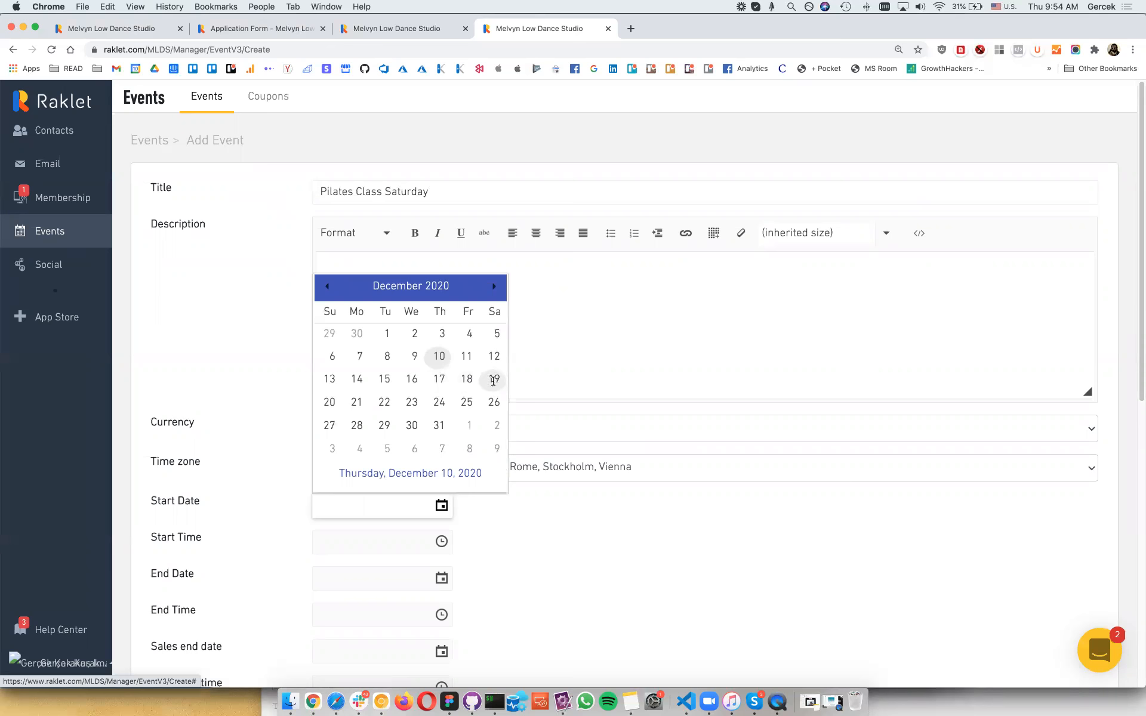
click(493, 380)
click(417, 539)
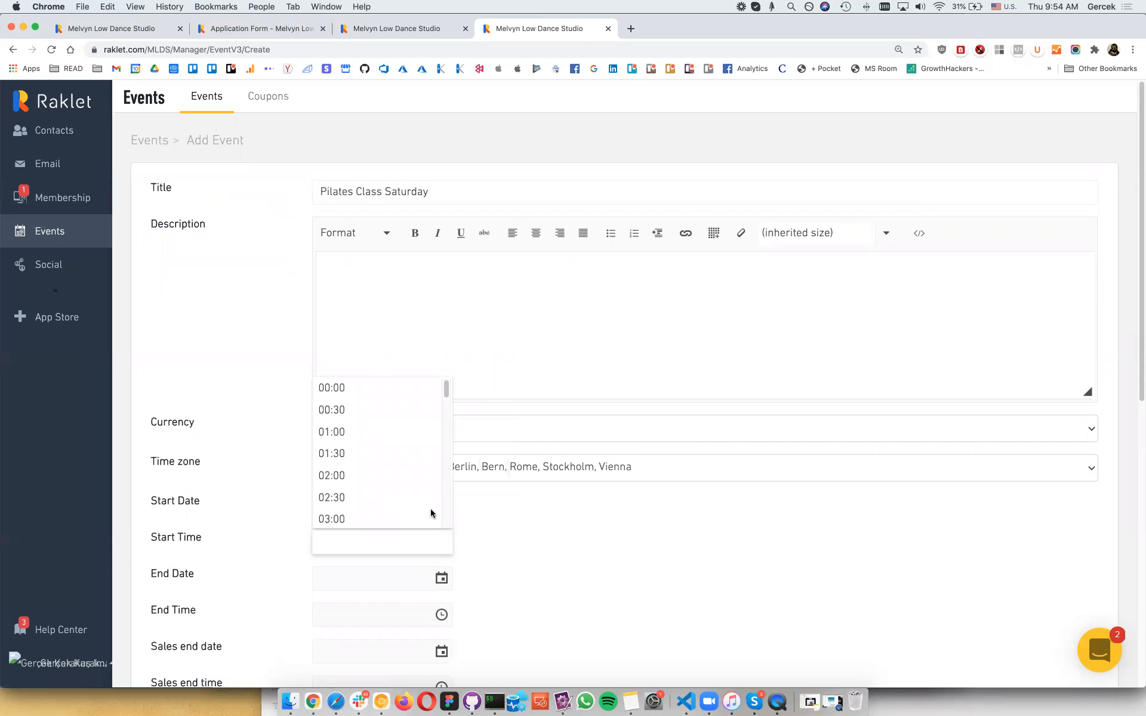
scroll(431, 512, down, 1)
scroll(431, 512, down, 10)
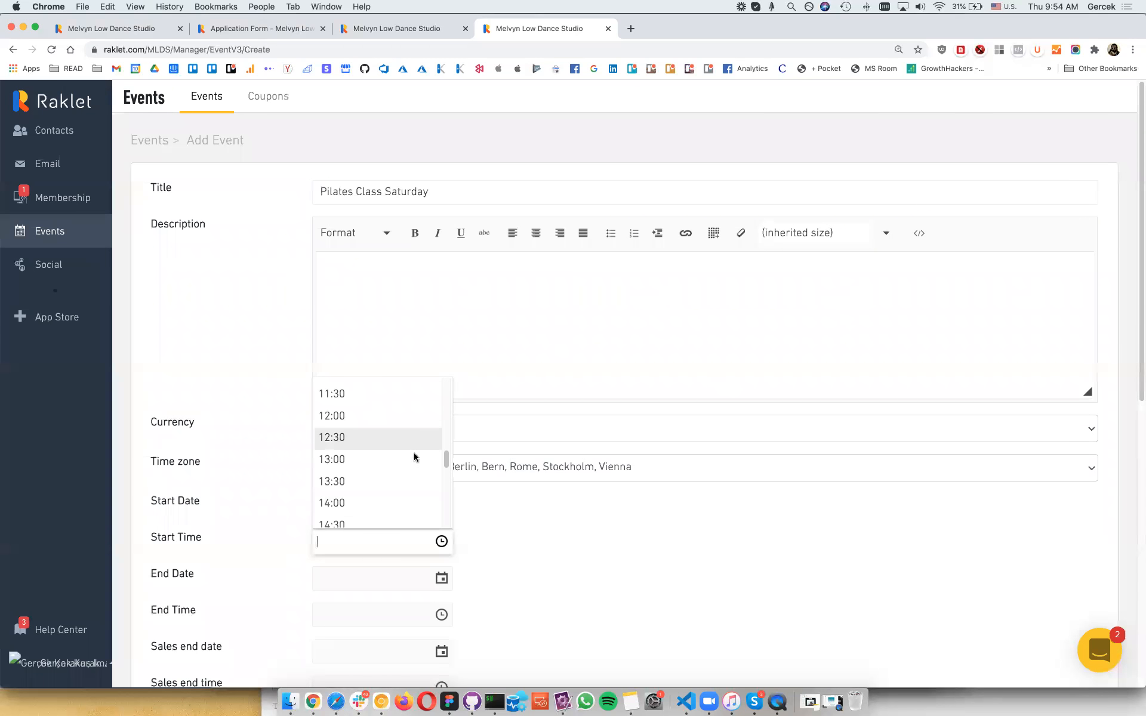
click(416, 461)
Step: Set the event location type to Venue and its visibility to members only
scroll(473, 520, down, 7)
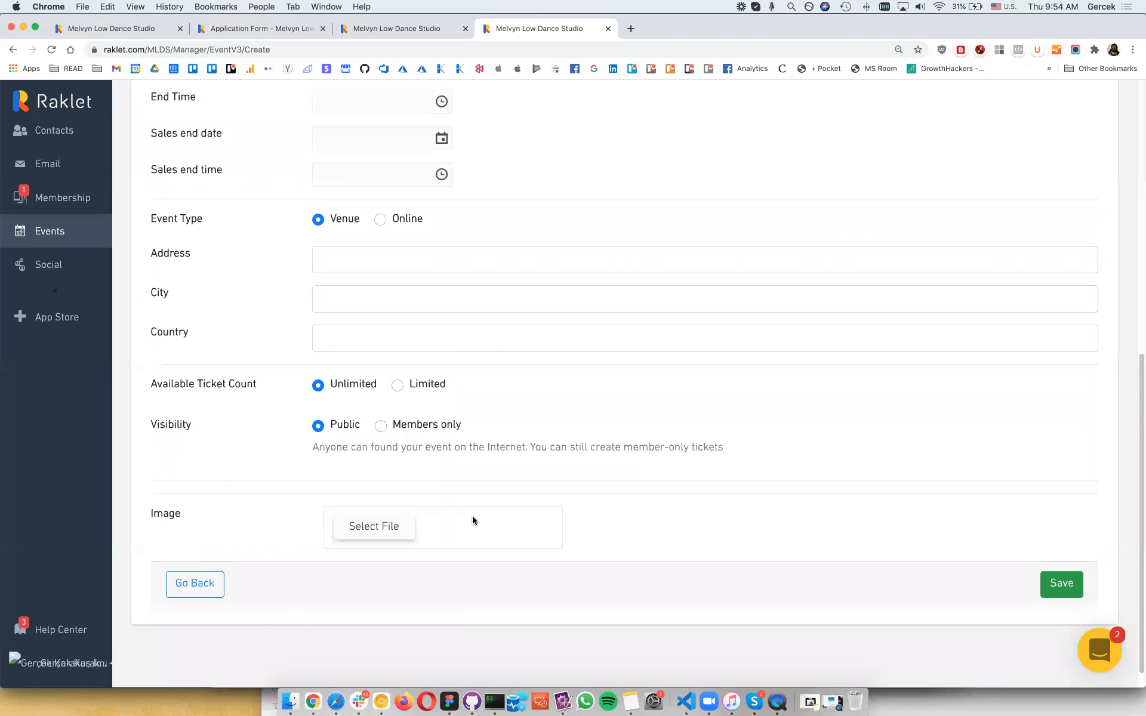
click(380, 345)
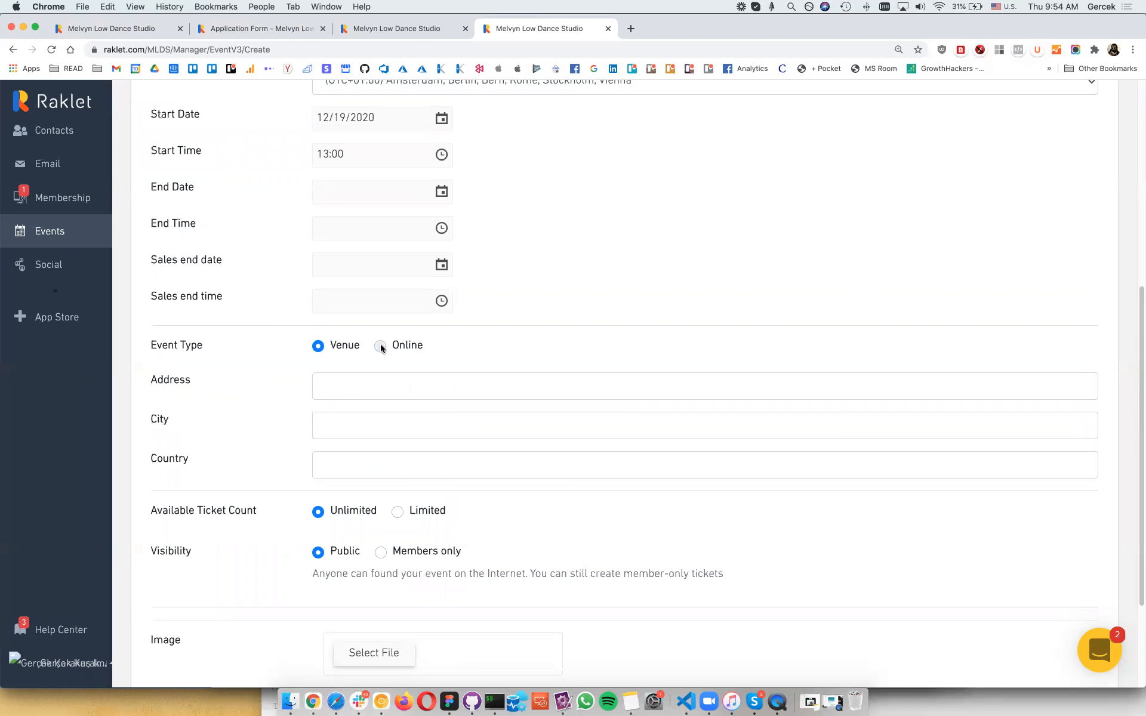
click(343, 350)
click(380, 346)
click(341, 351)
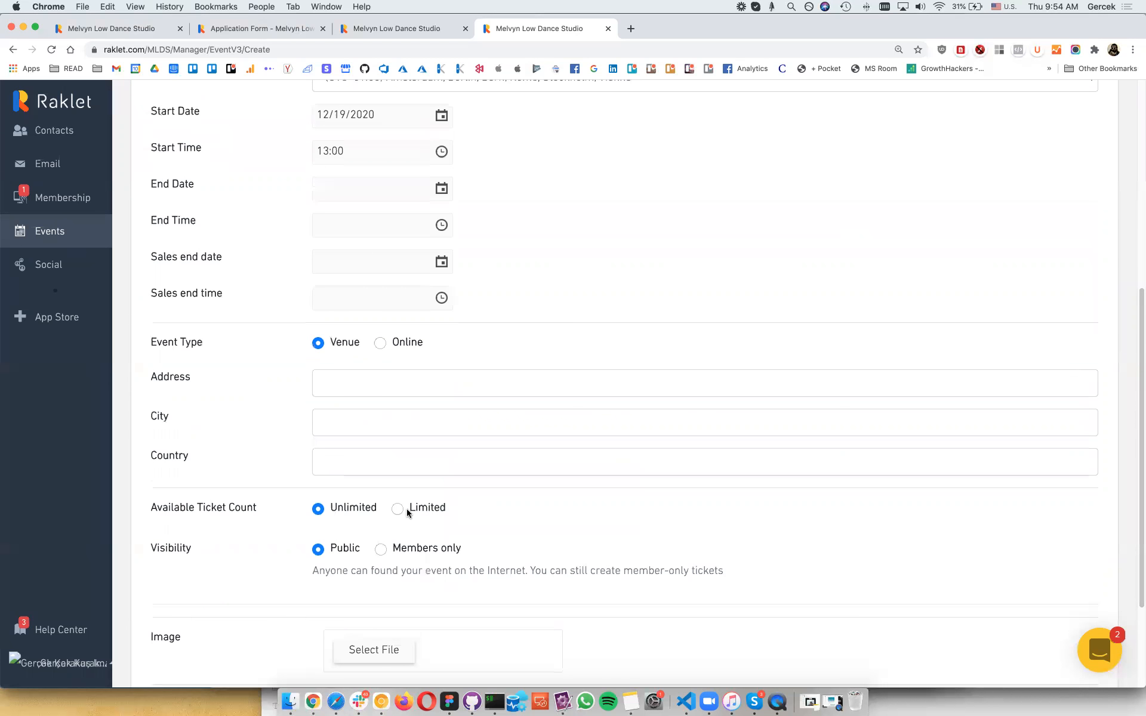
scroll(402, 507, down, 3)
click(382, 424)
click(334, 423)
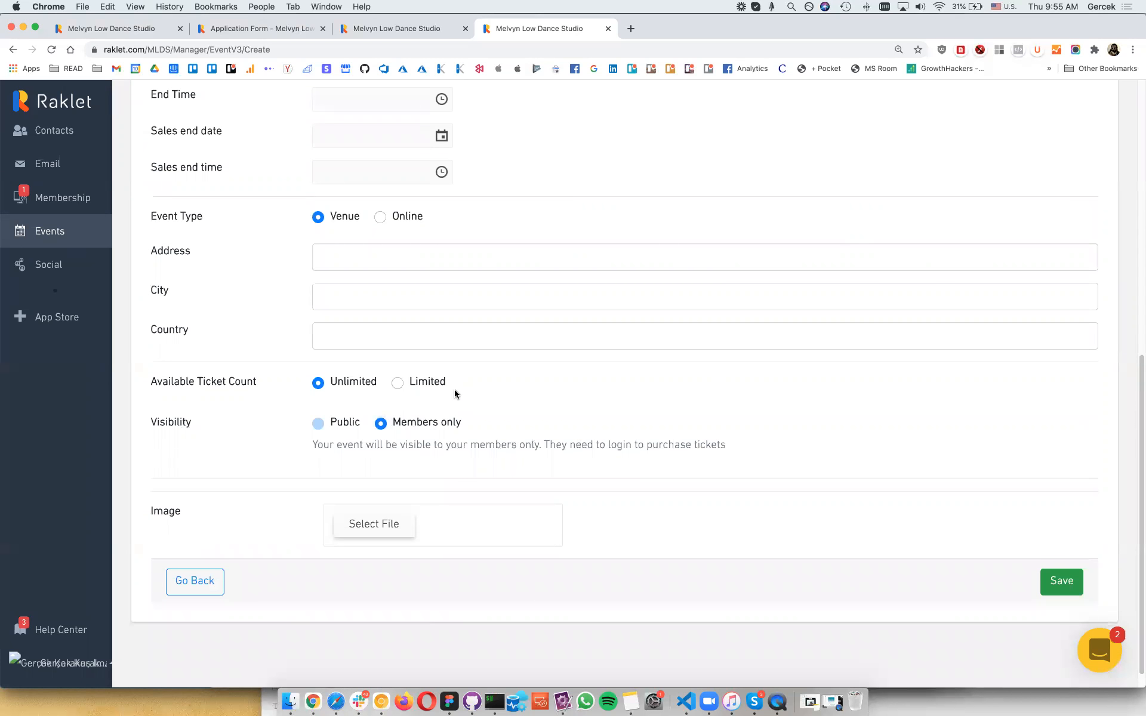
click(443, 380)
scroll(443, 380, up, 2)
scroll(444, 379, up, 10)
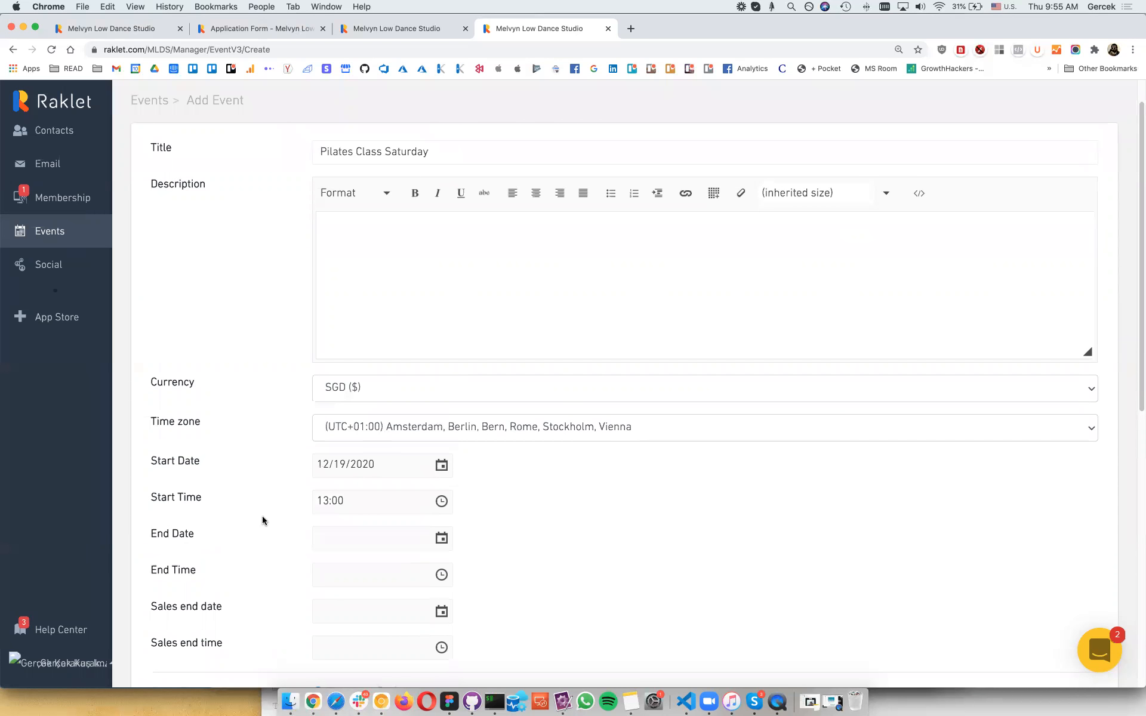
scroll(693, 627, down, 10)
scroll(694, 627, up, 10)
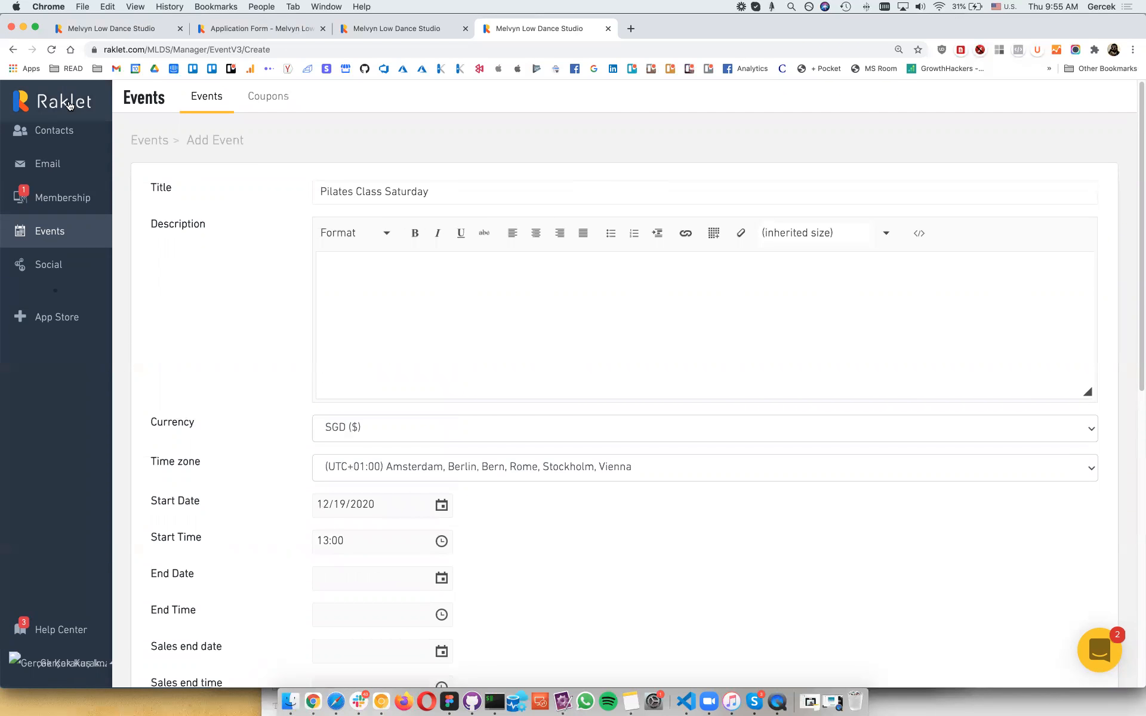
click(69, 106)
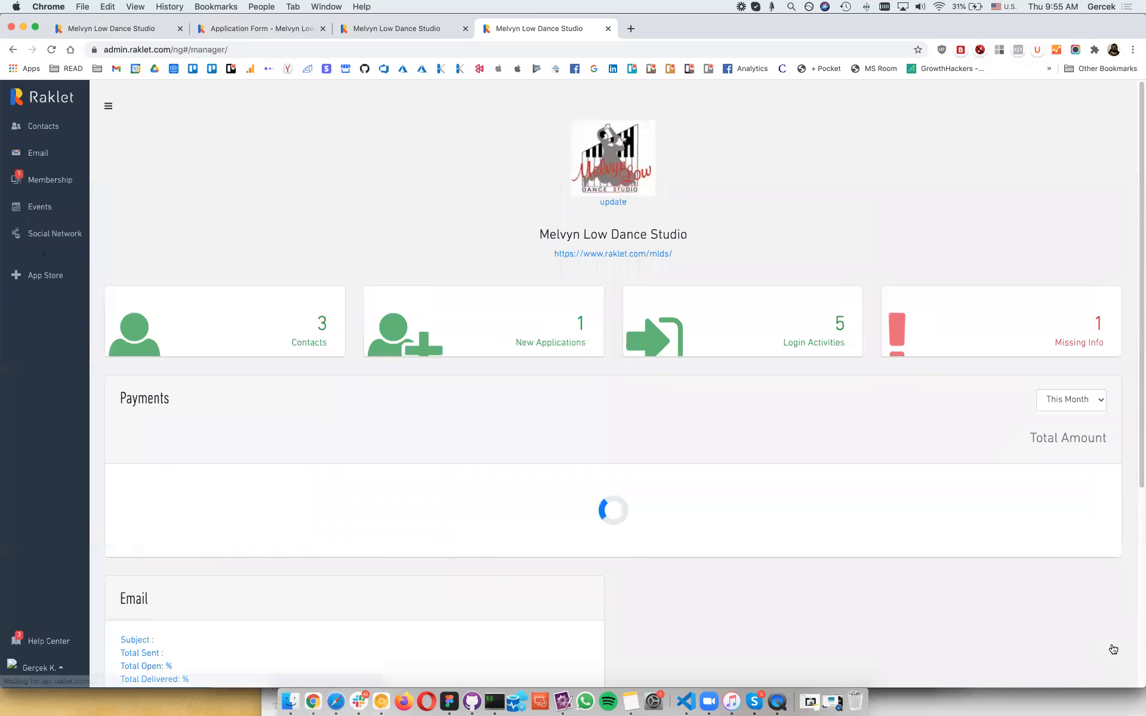
Step: Open the Intercom support chat on the dashboard and close it again
click(1112, 648)
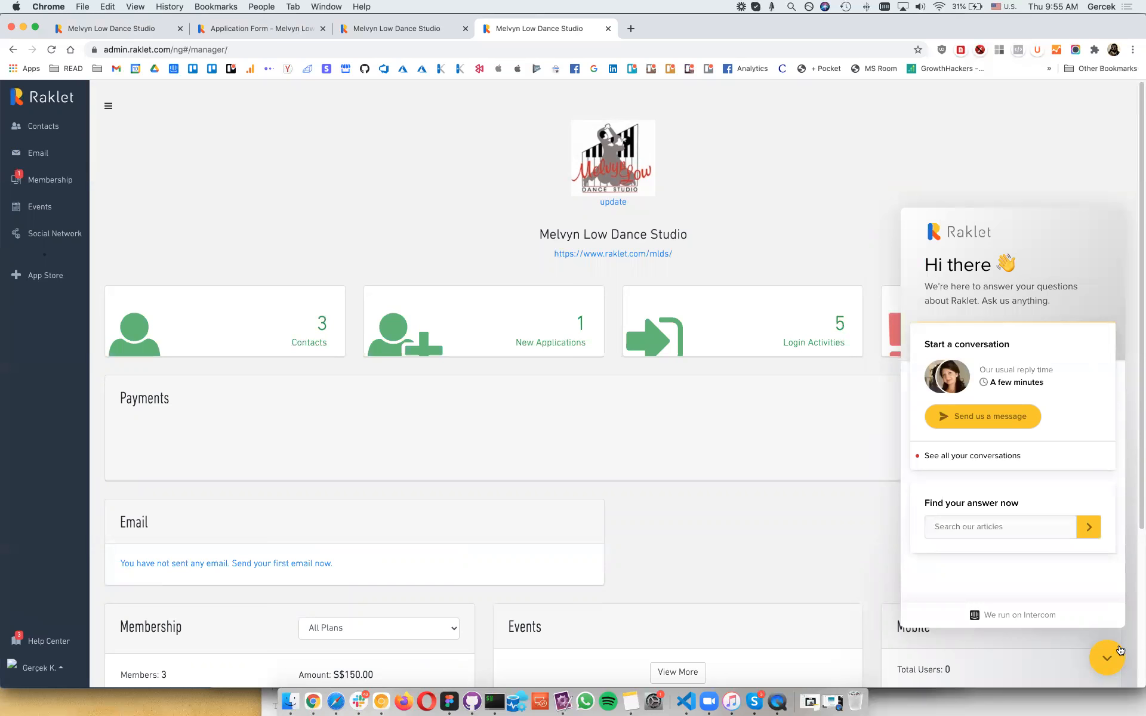
click(1115, 651)
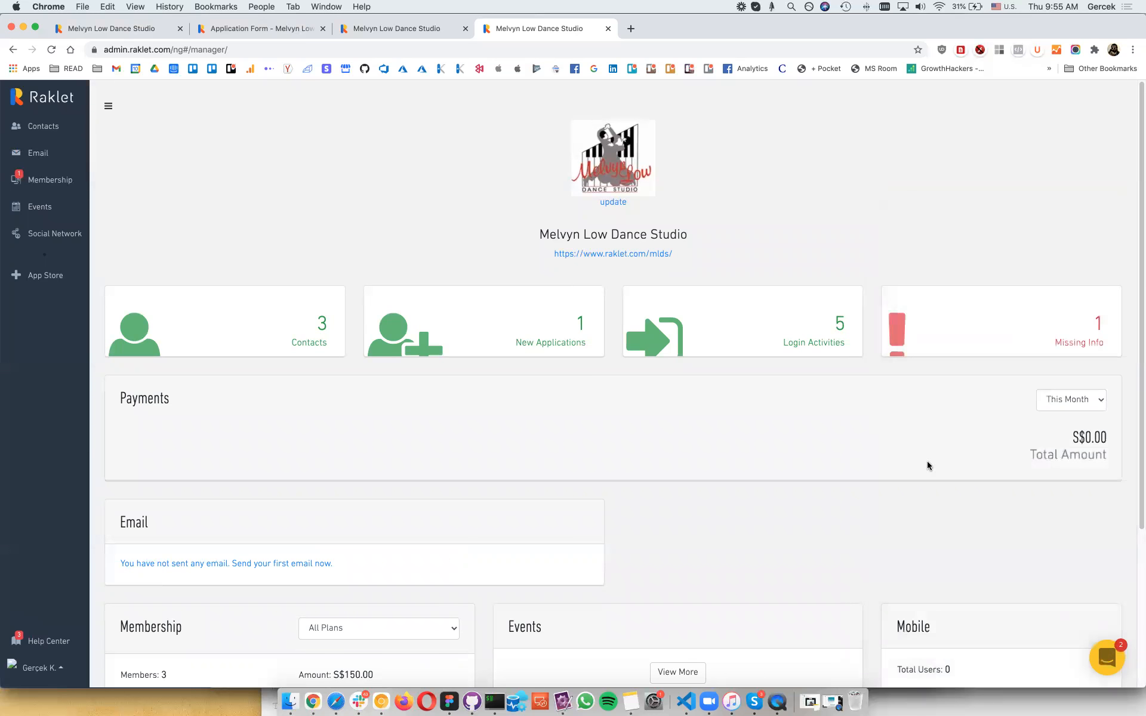